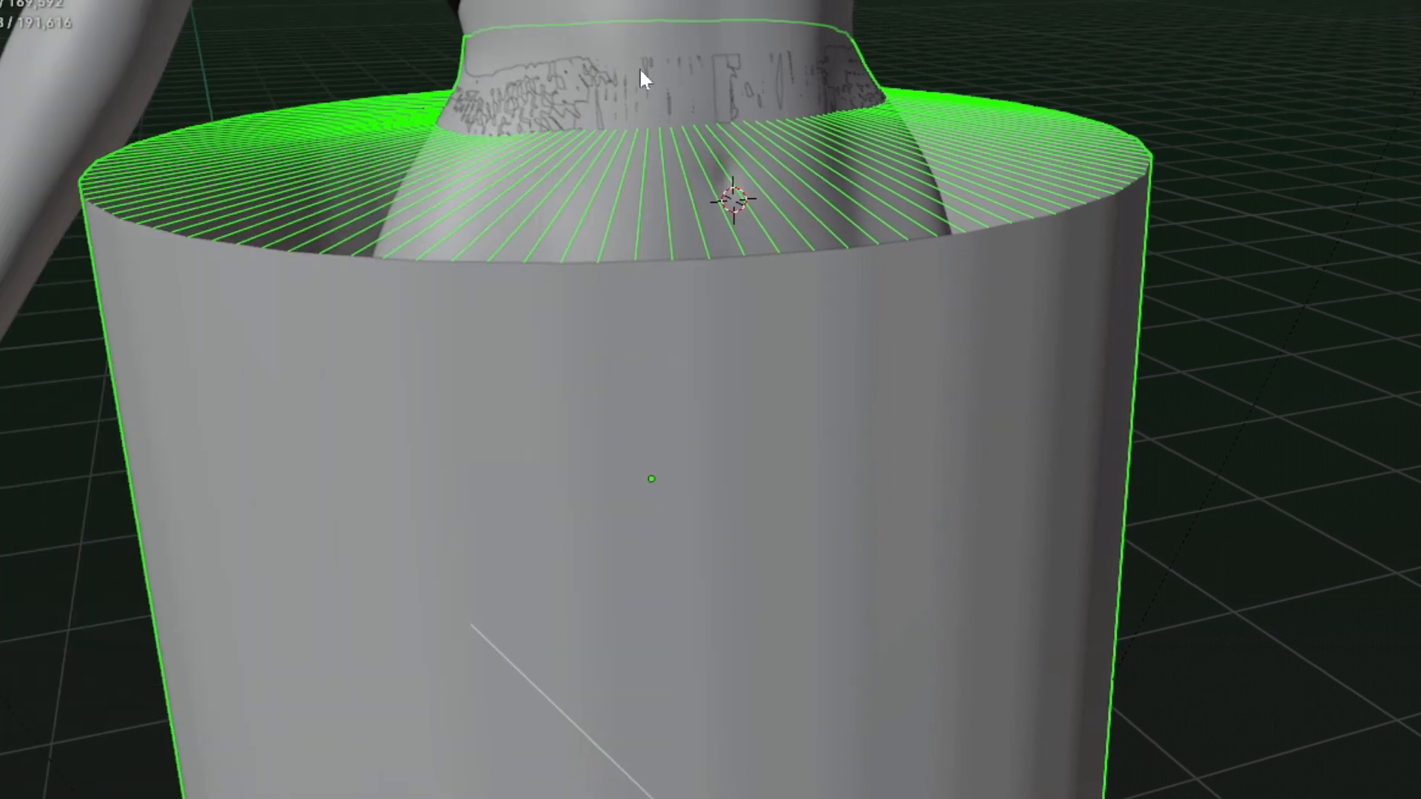
Change the Shrinkwrap modifier's wrap method to Project and enable its Negative direction alongside Positive
middle_drag(640, 68, 629, 69)
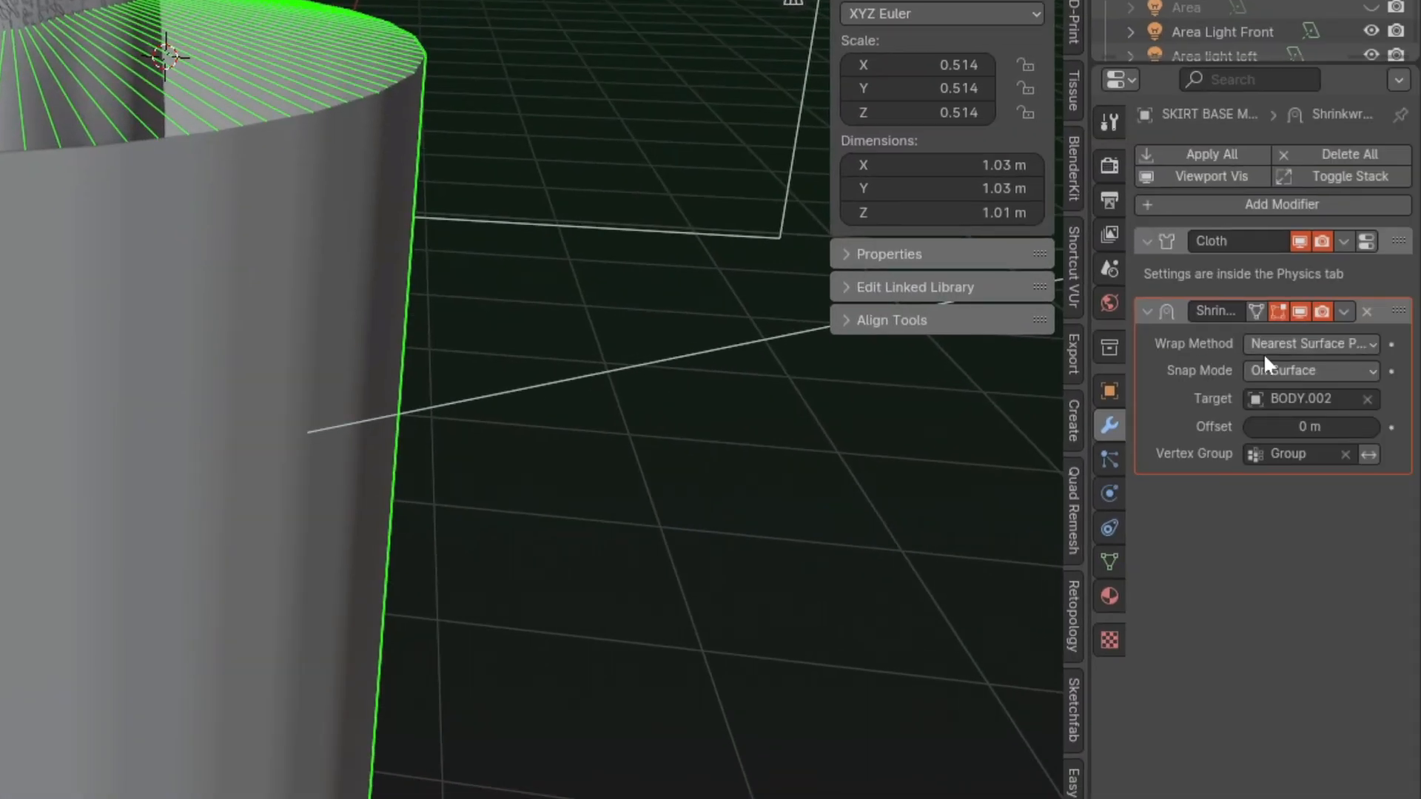
click(1353, 345)
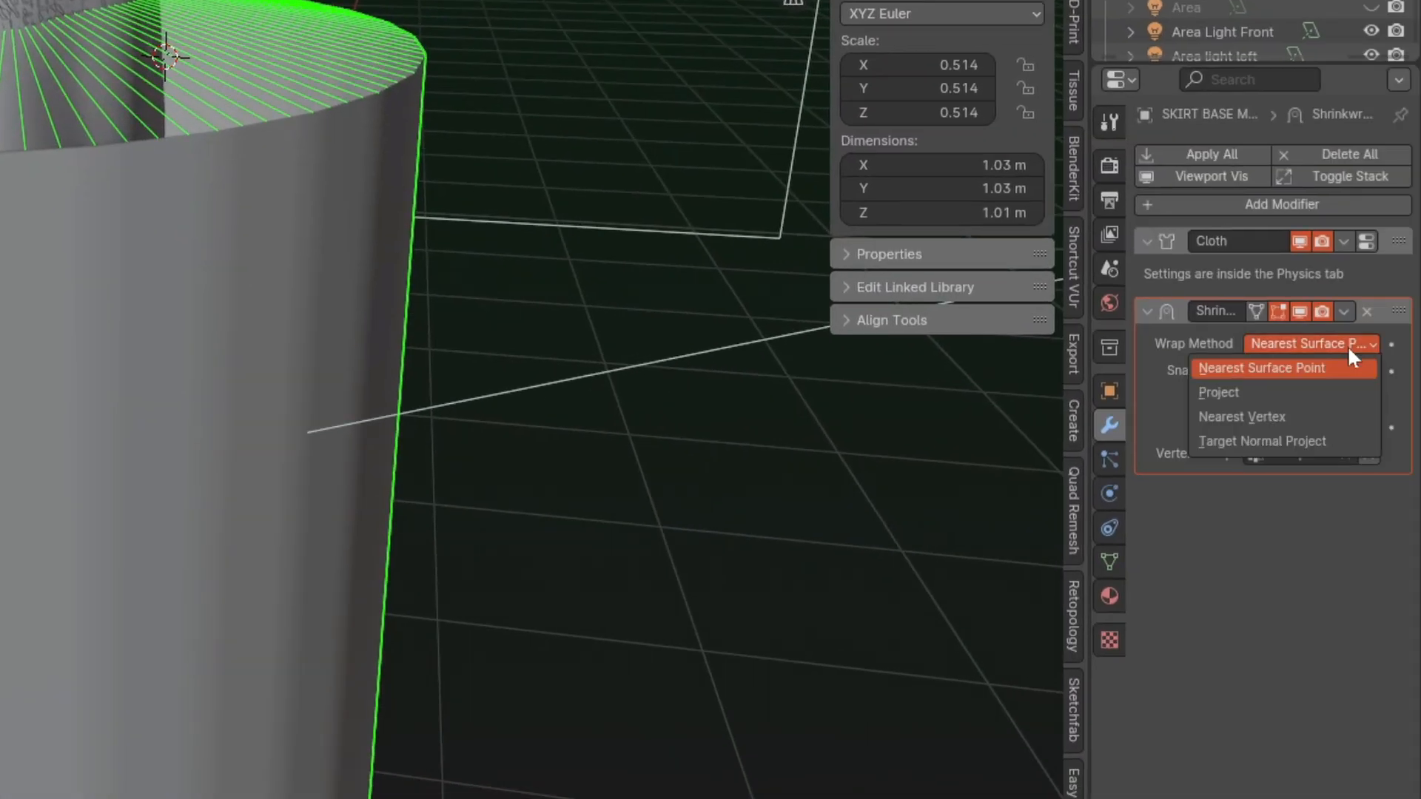
click(1247, 390)
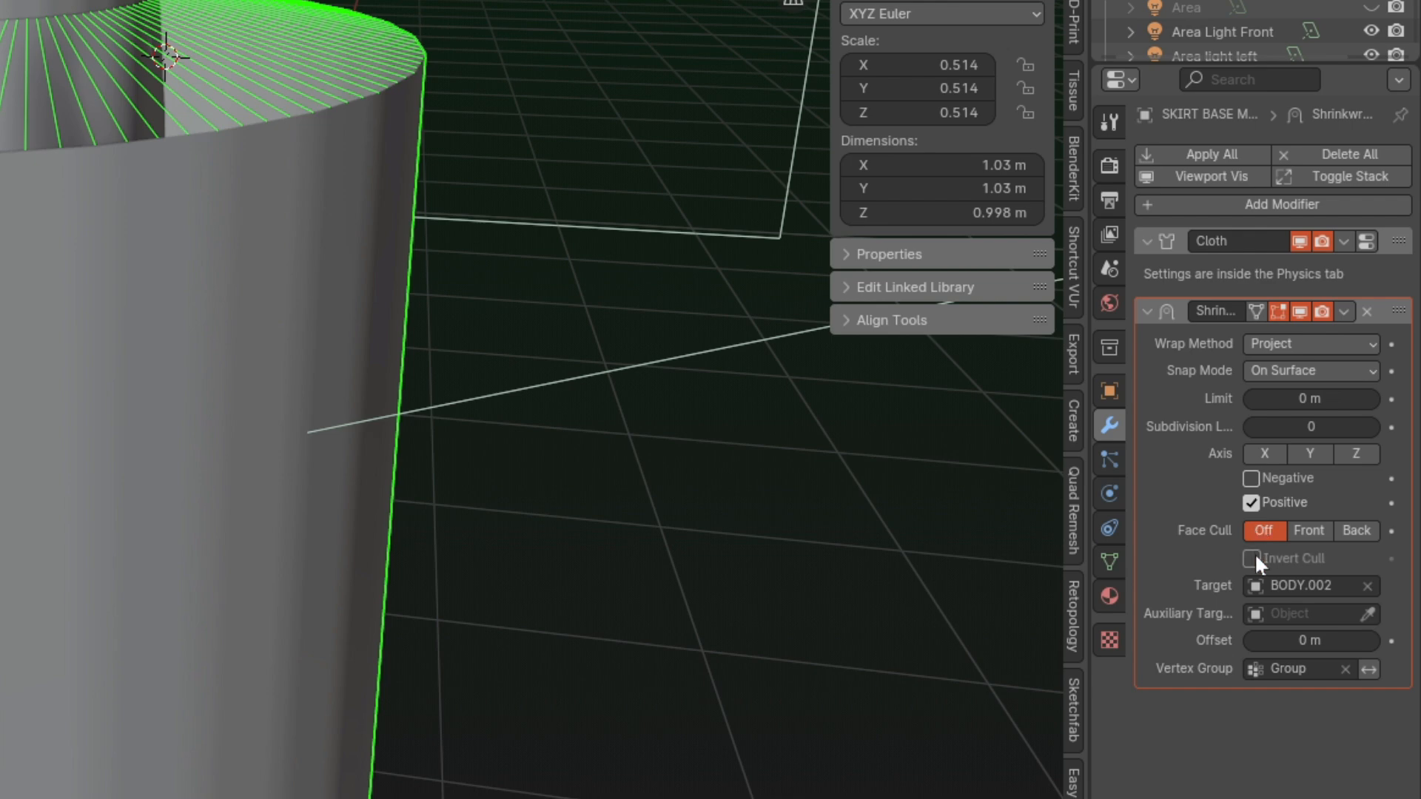
click(1250, 478)
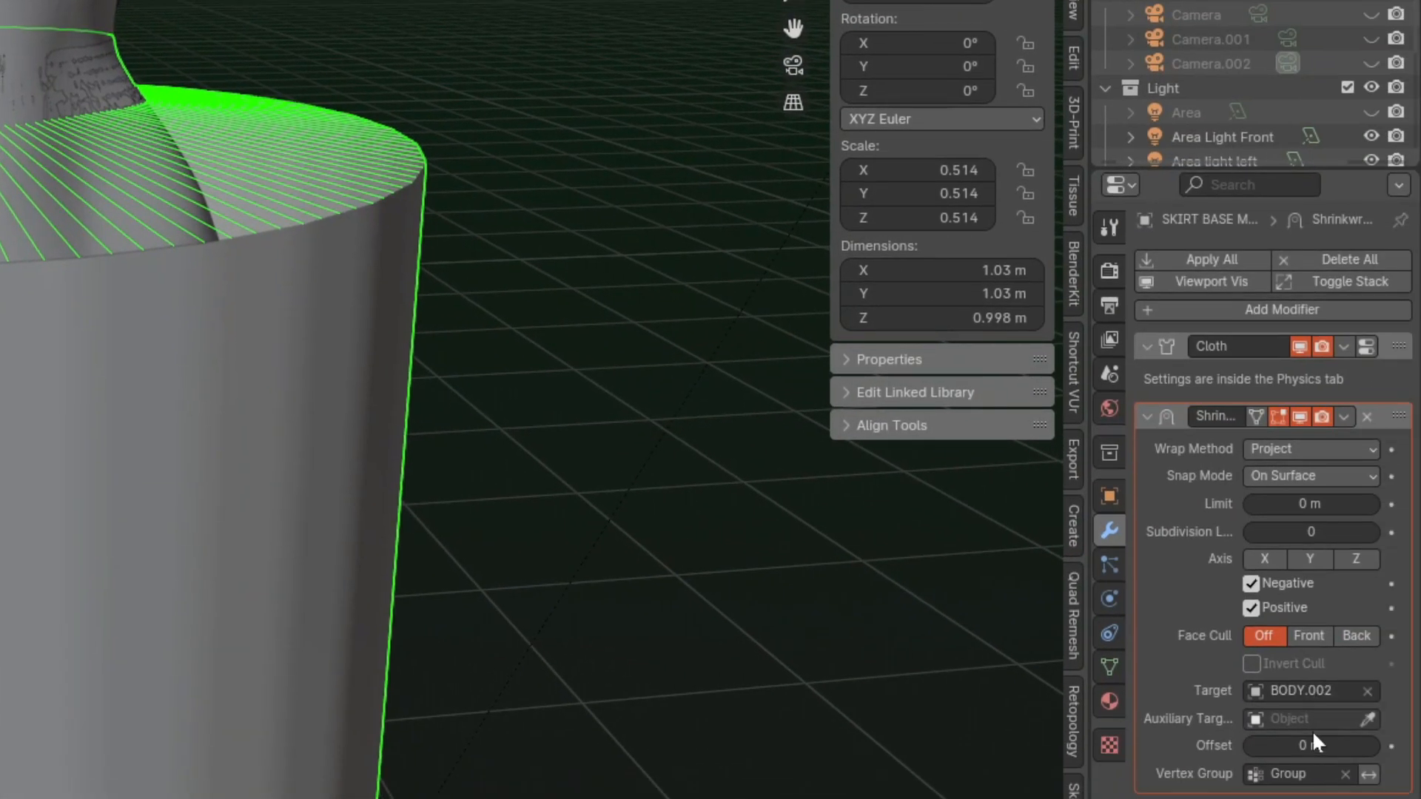
Set the Shrinkwrap modifier's offset to 0.0005 m
double_click(1313, 740)
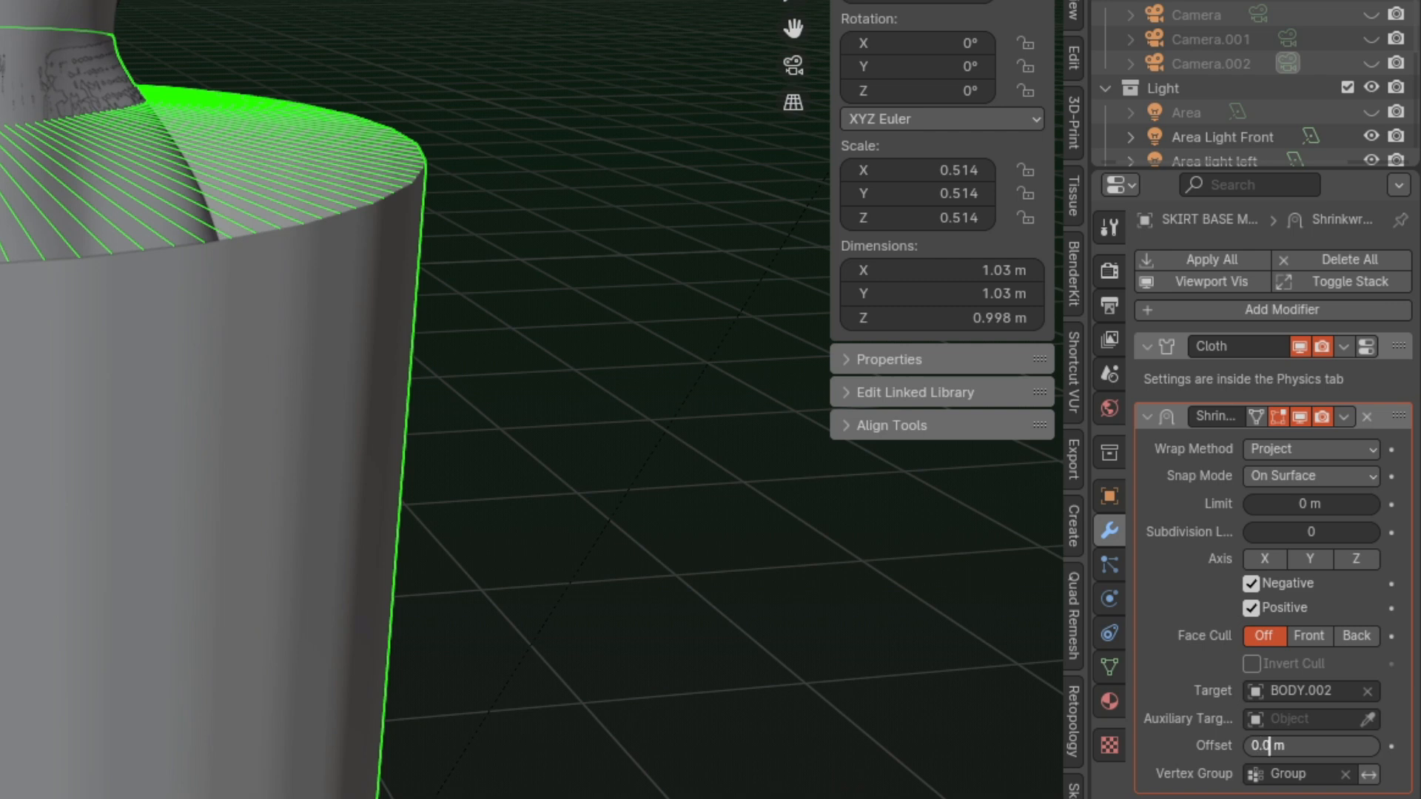
text(.0001)
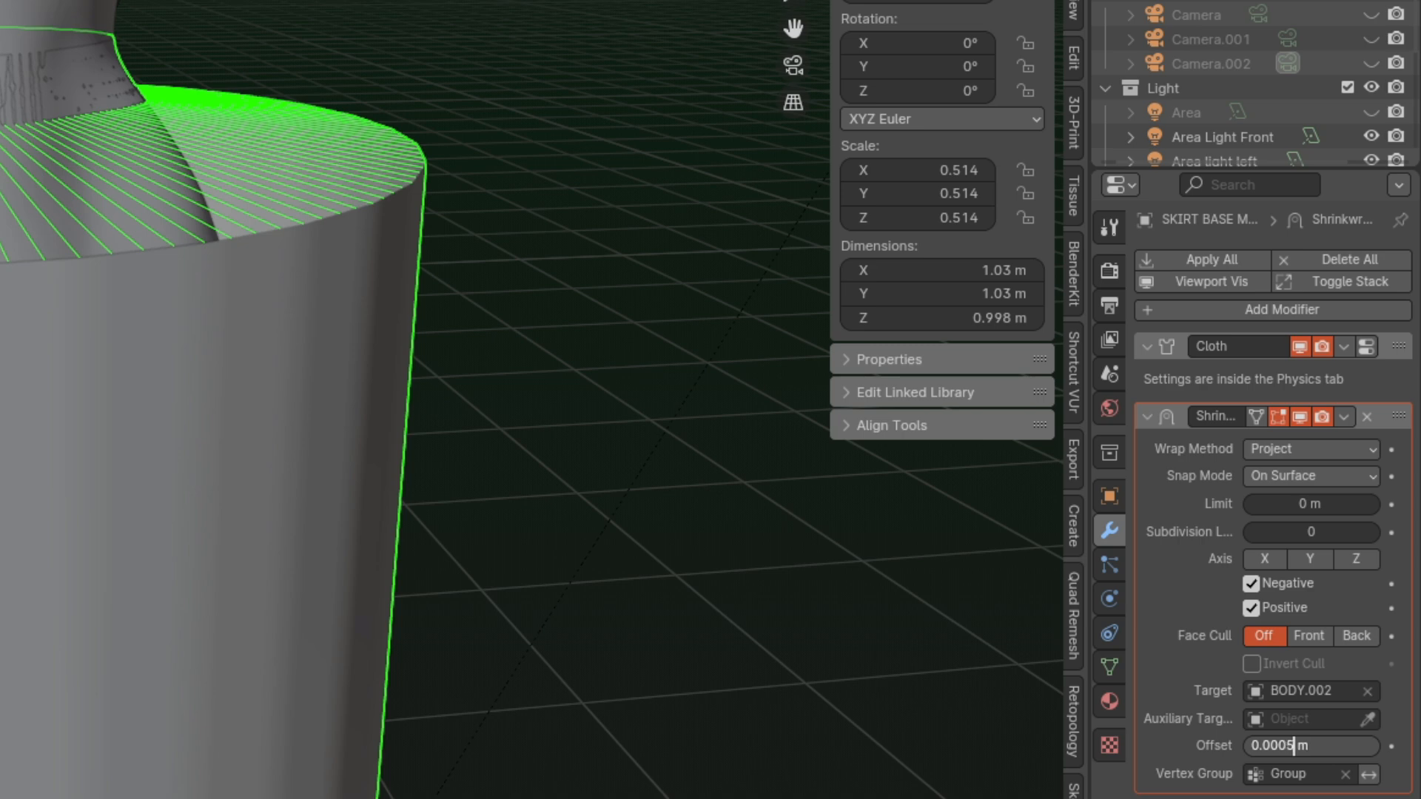
key(Return)
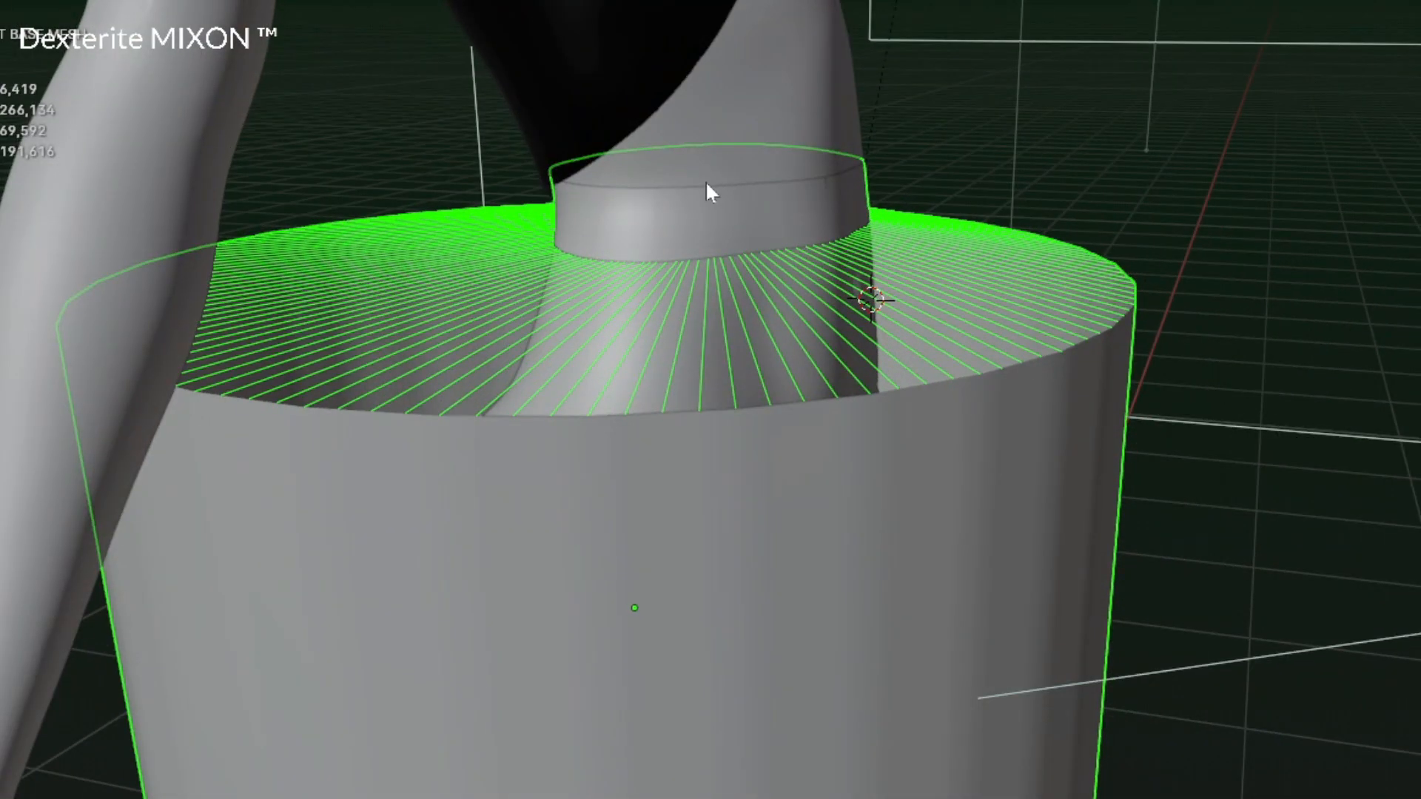
Check the waistband closely for body poking through and set the Shrinkwrap offset to 0.0006 m
scroll(701, 190, up, 10)
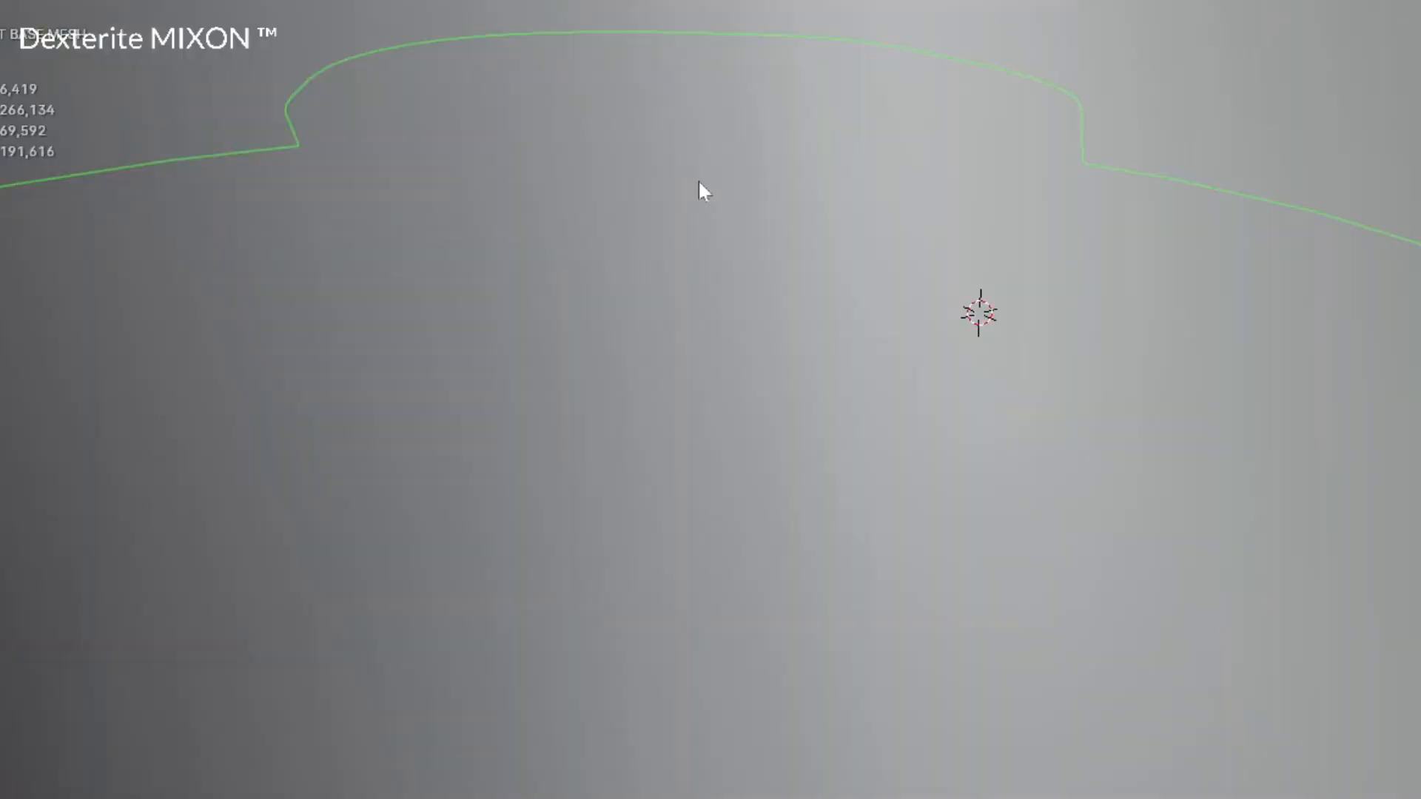
middle_drag(699, 180, 731, 175)
middle_drag(1113, 254, 845, 258)
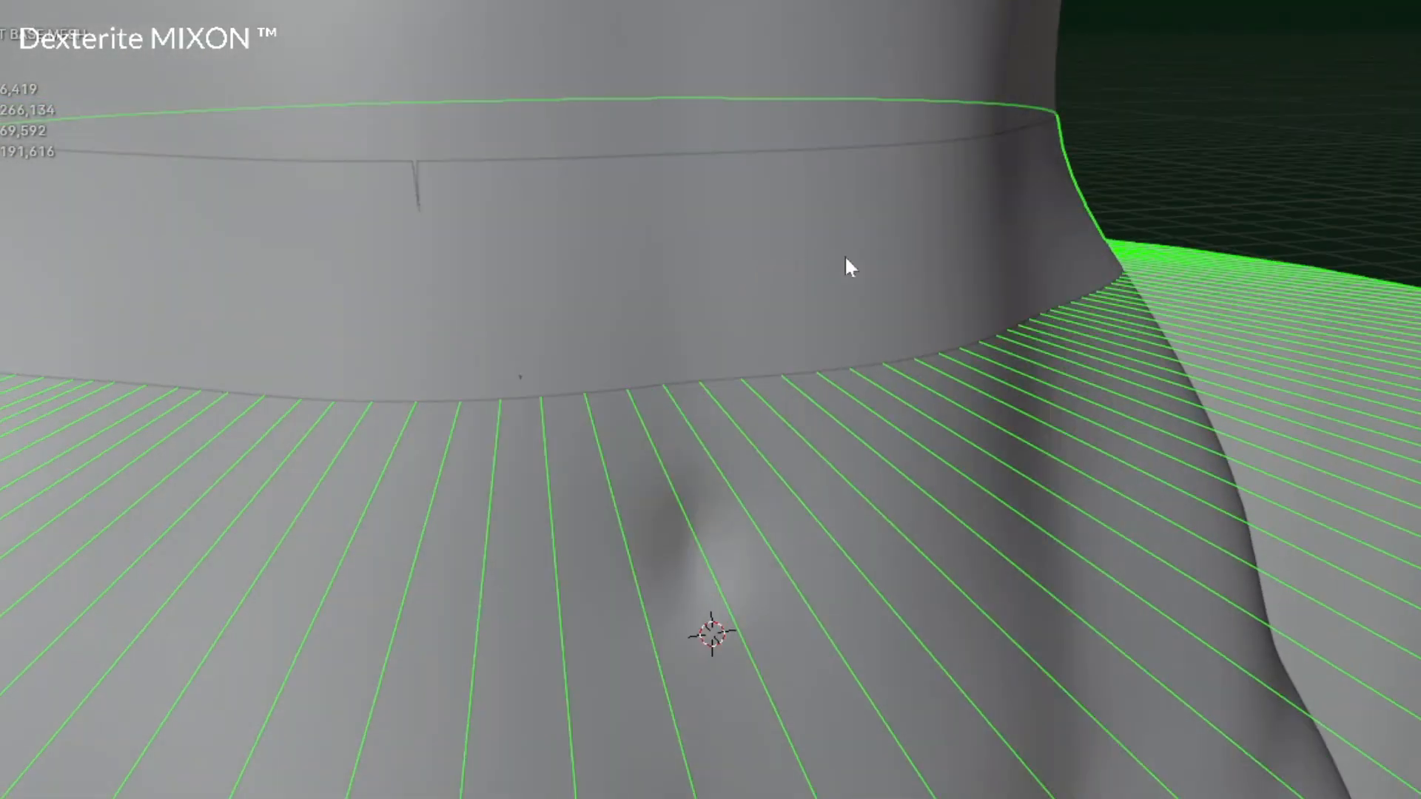
scroll(418, 146, up, 5)
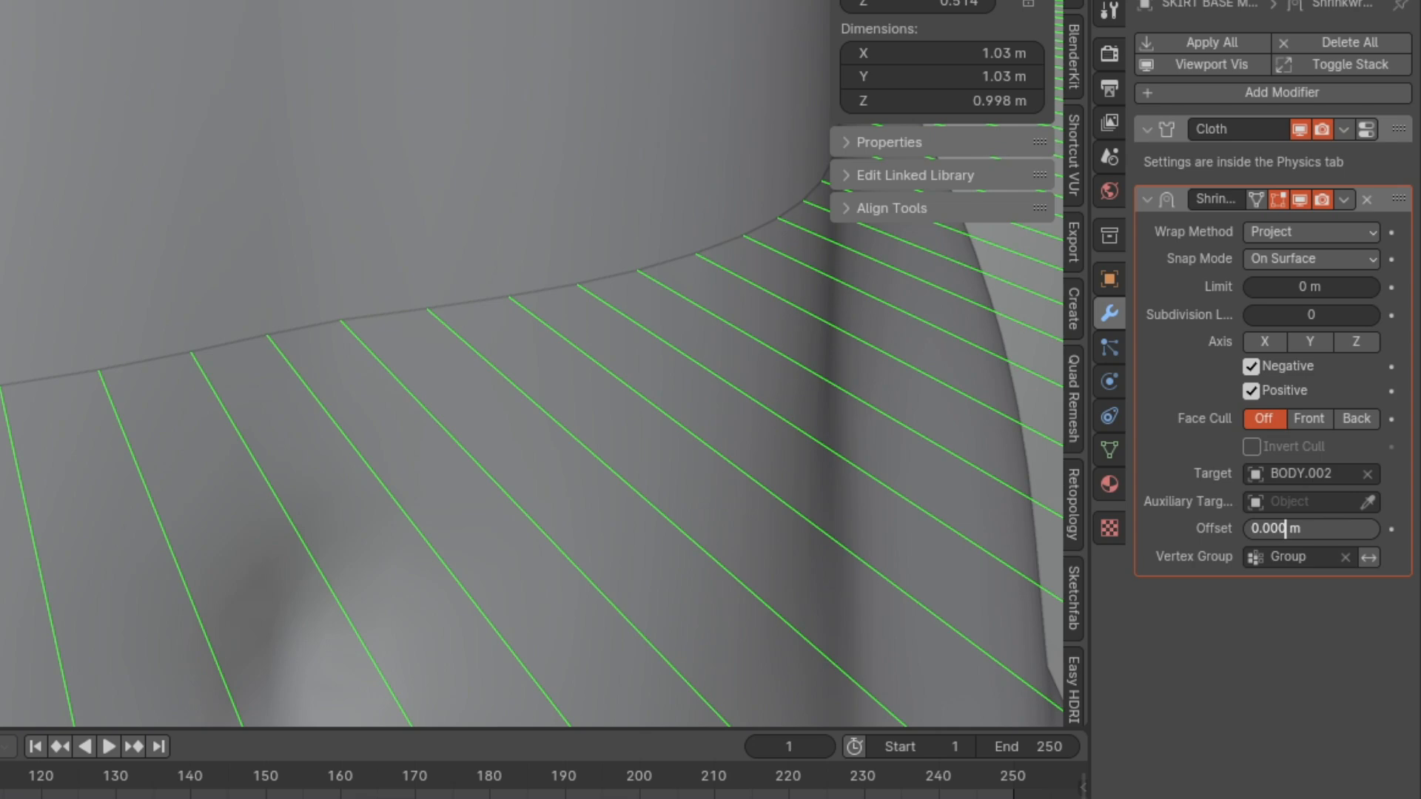
text(6)
key(Return)
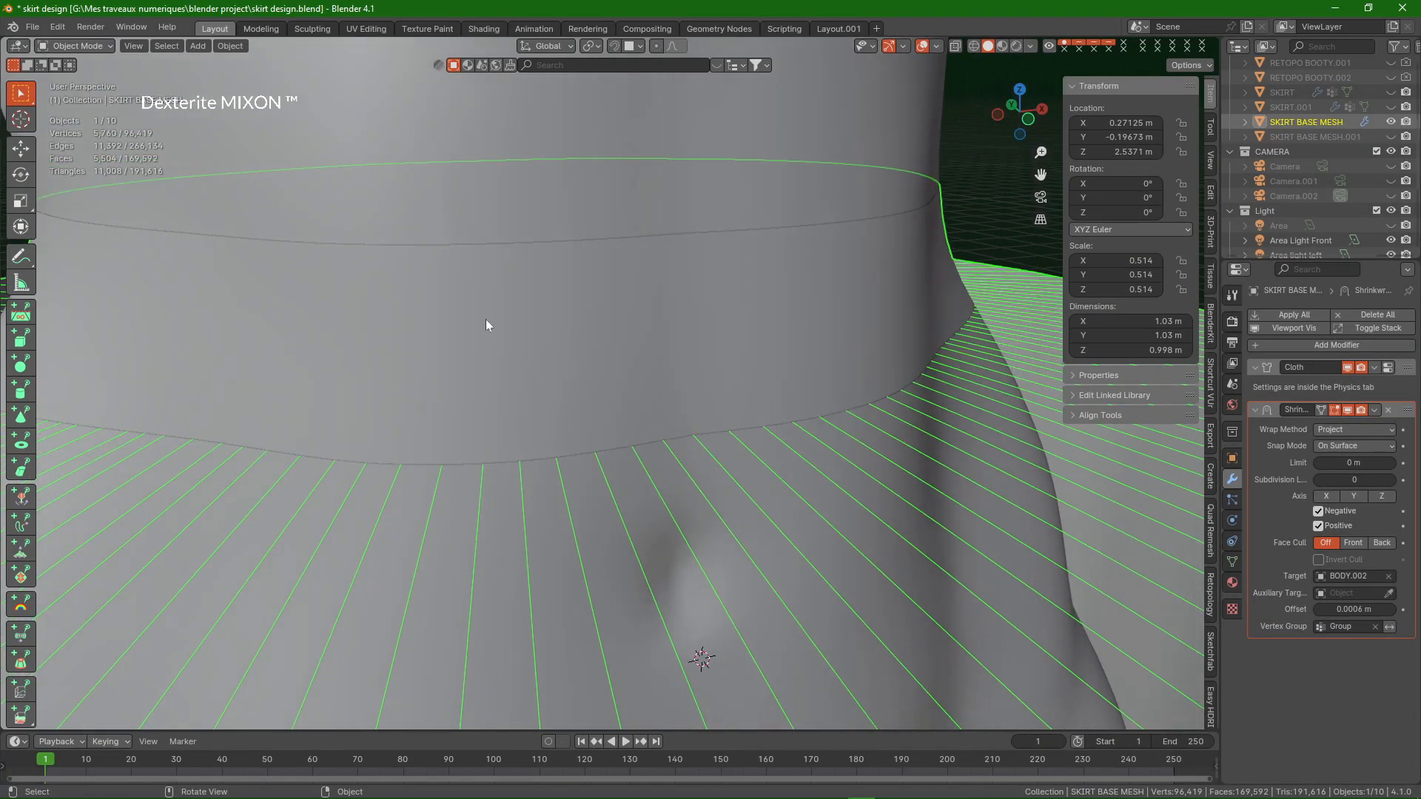
Move the Shrinkwrap modifier above Cloth in the stack and apply it to the skirt mesh
scroll(486, 325, down, 5)
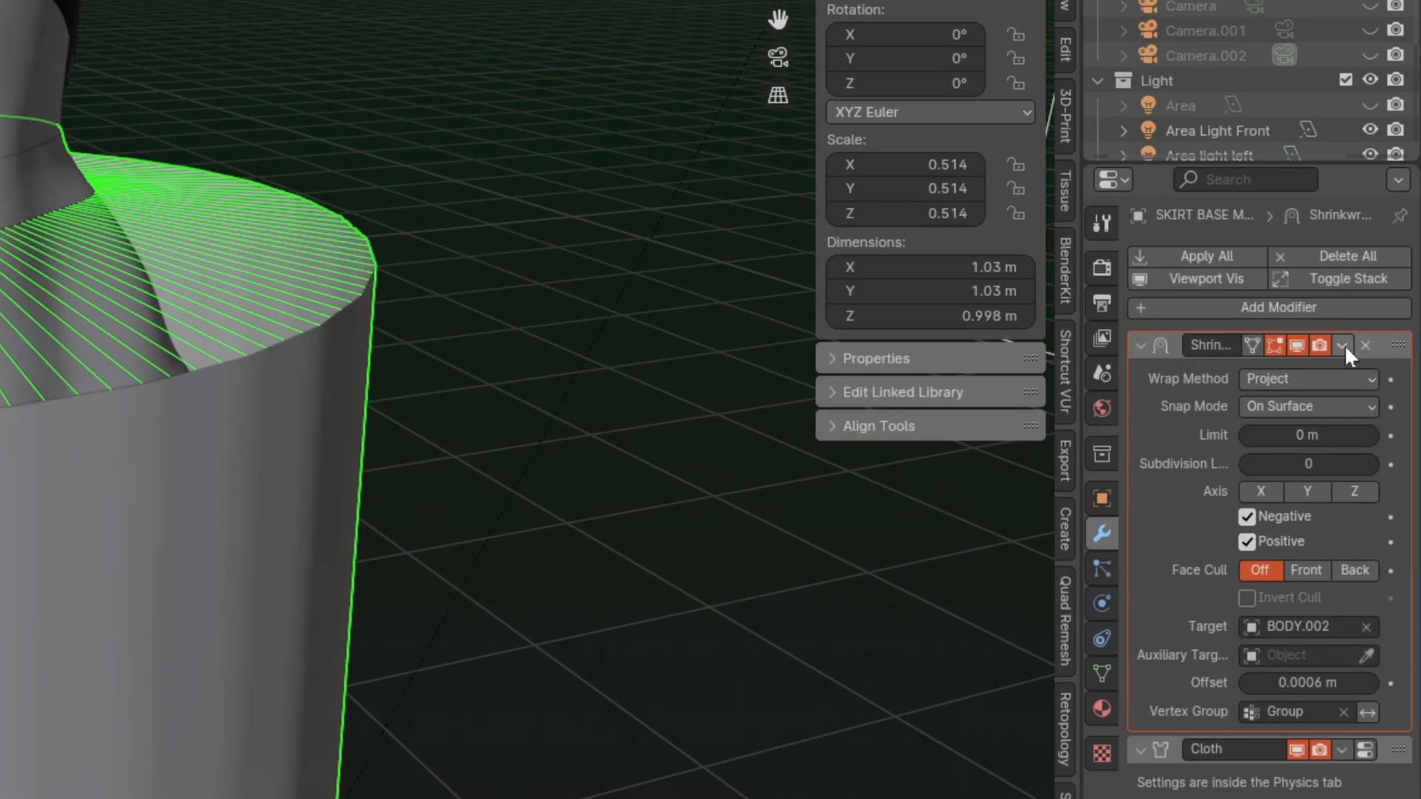
click(1374, 368)
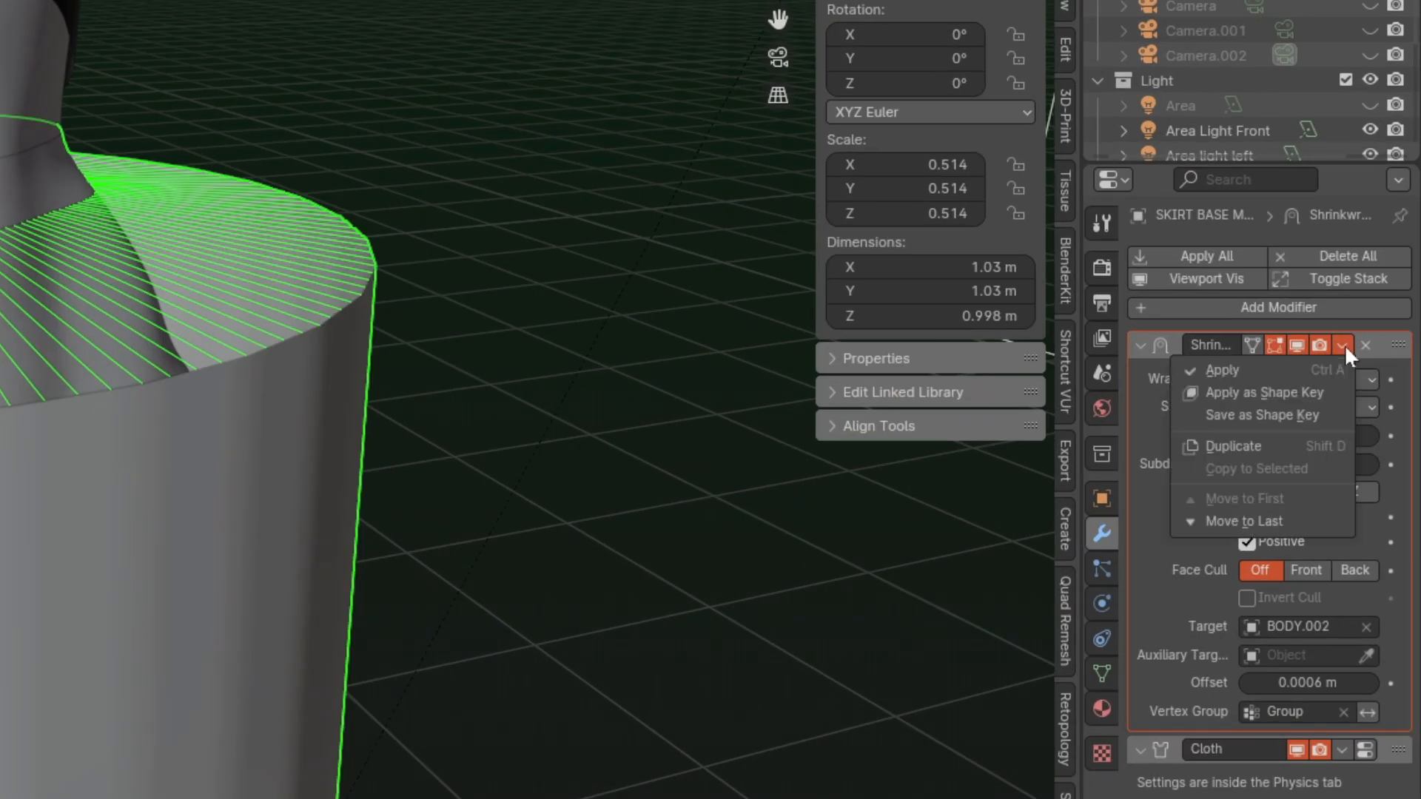
click(1277, 369)
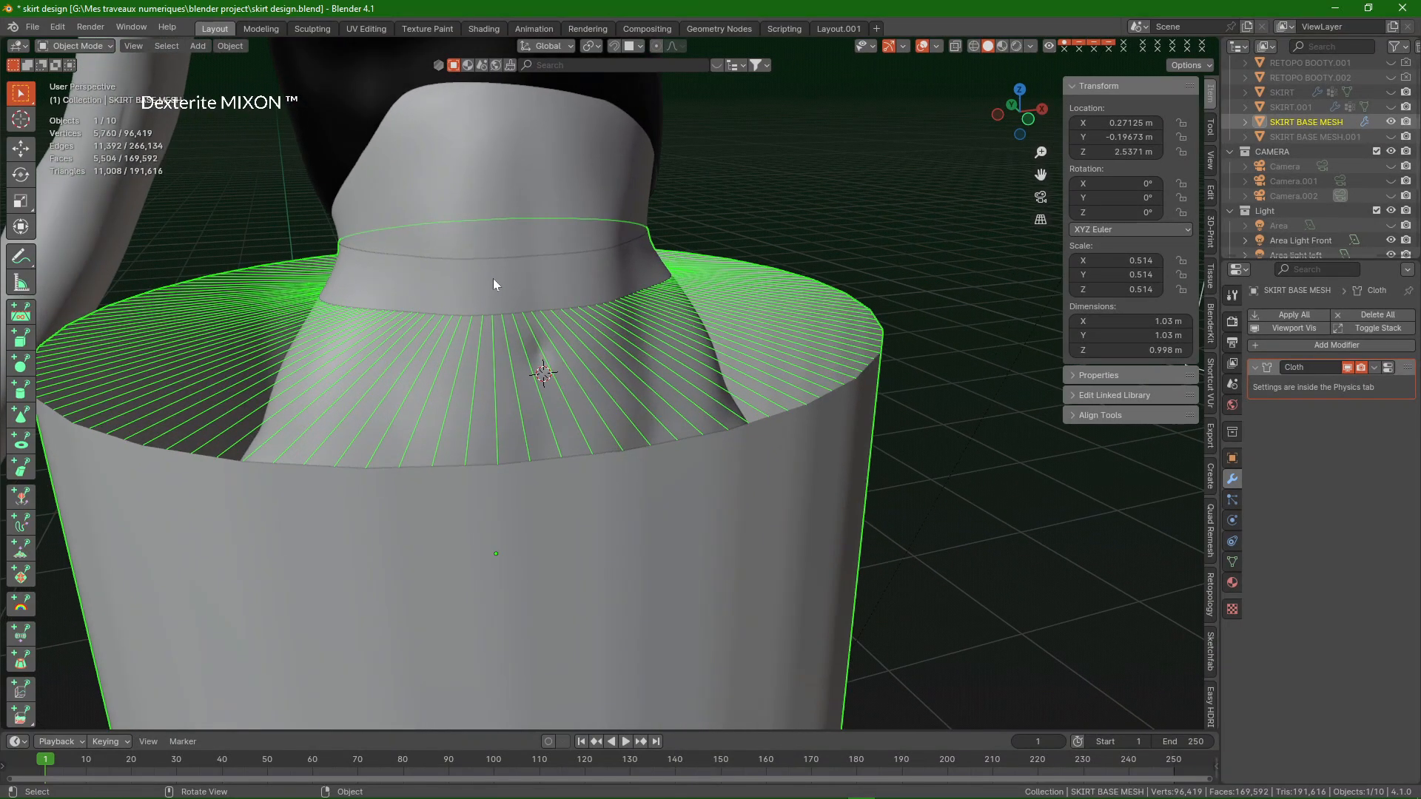
Select only the linked waistband faces in Edit Mode, show the mesh's vertex groups and return to Object Mode
middle_drag(434, 286, 484, 261)
key(Tab)
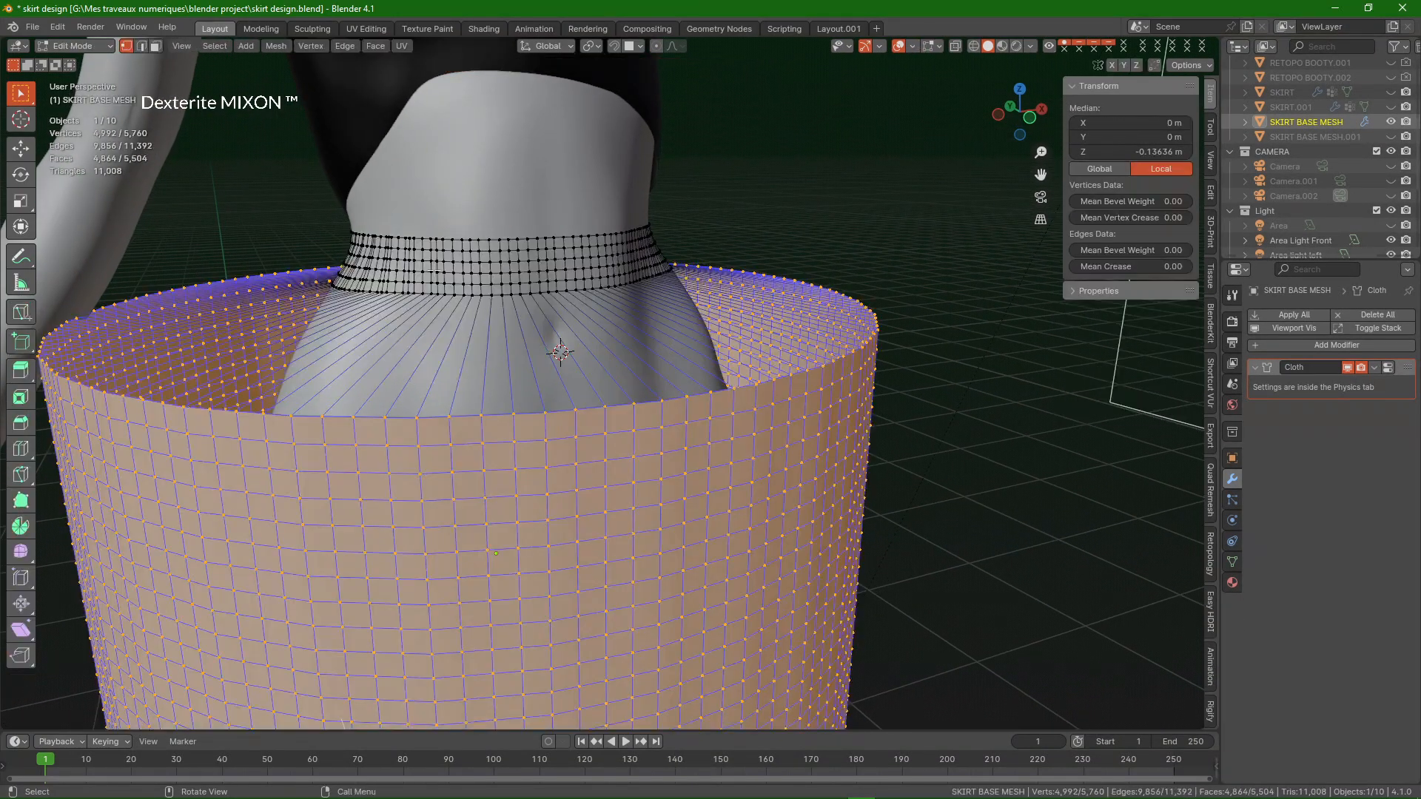
key(3)
key(alt+a)
key(l)
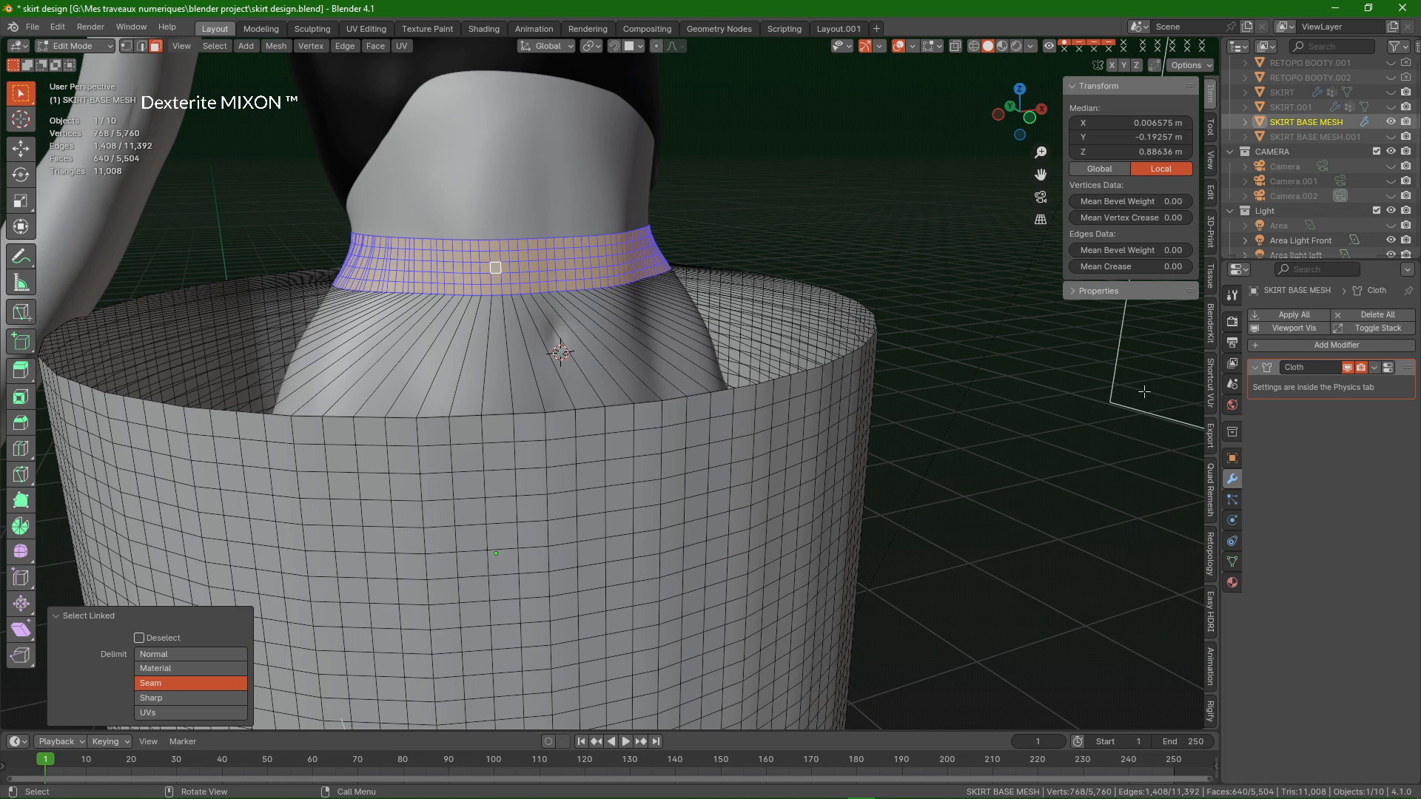
click(1232, 561)
key(Tab)
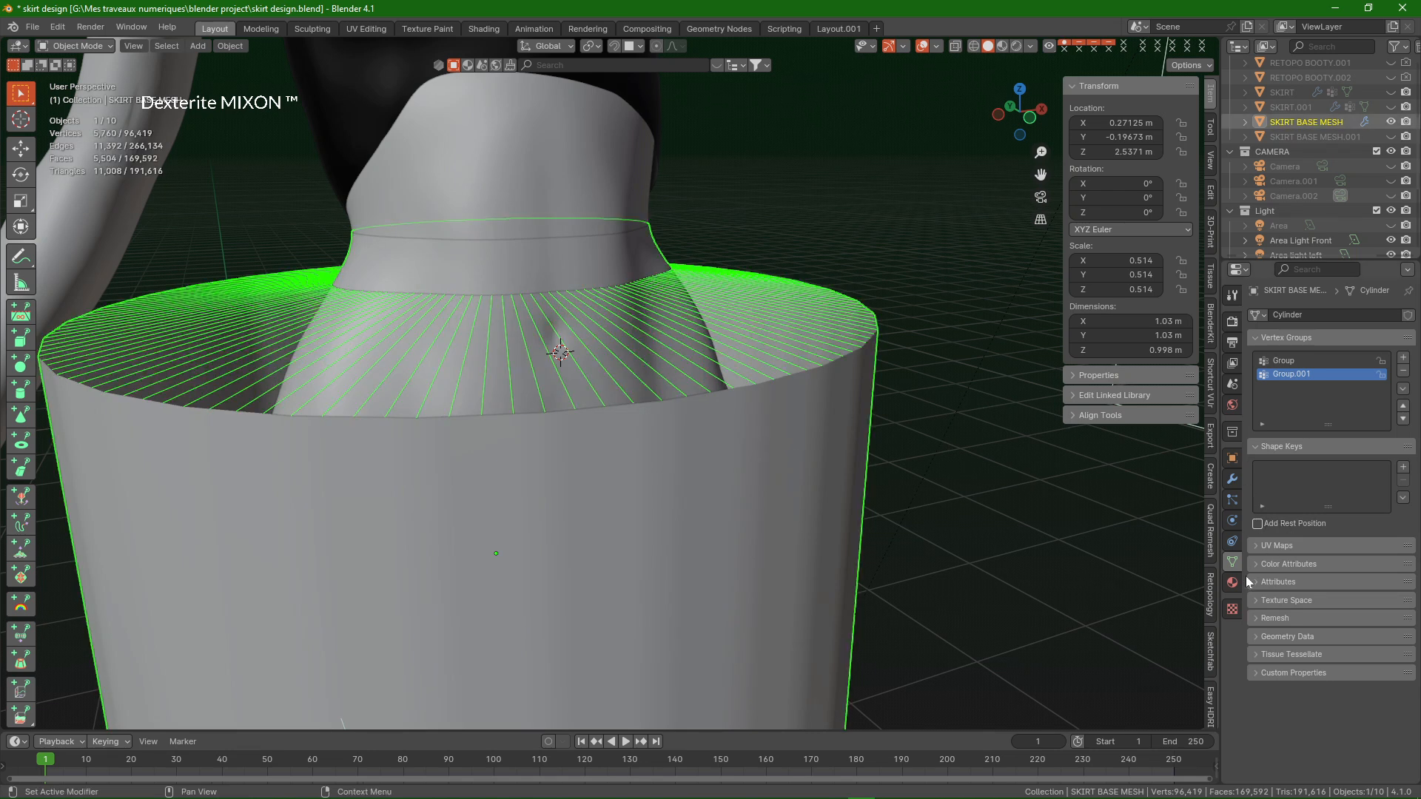
Set the cloth simulation's pin group to the vertex group named Group and deselect the skirt
click(1231, 520)
click(1354, 378)
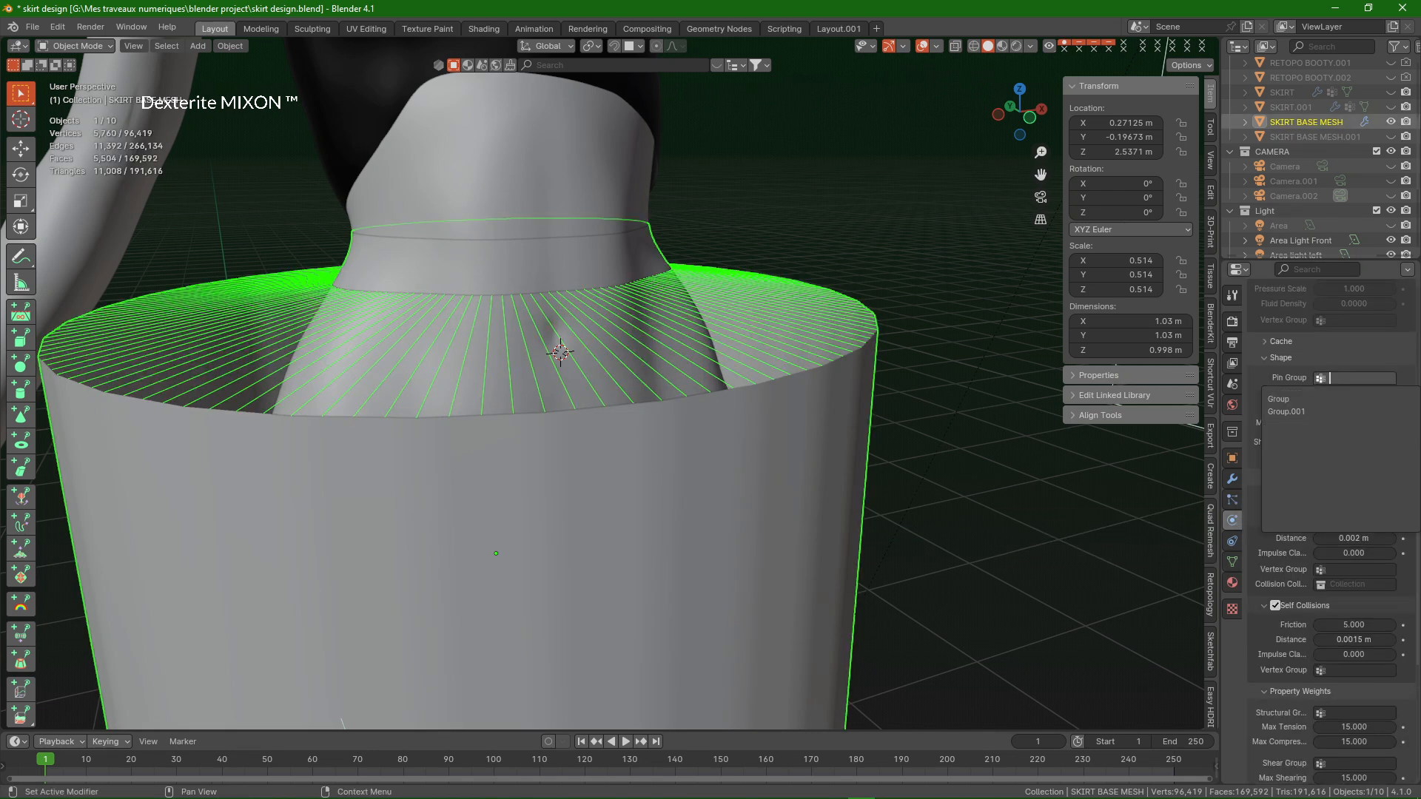
click(1298, 398)
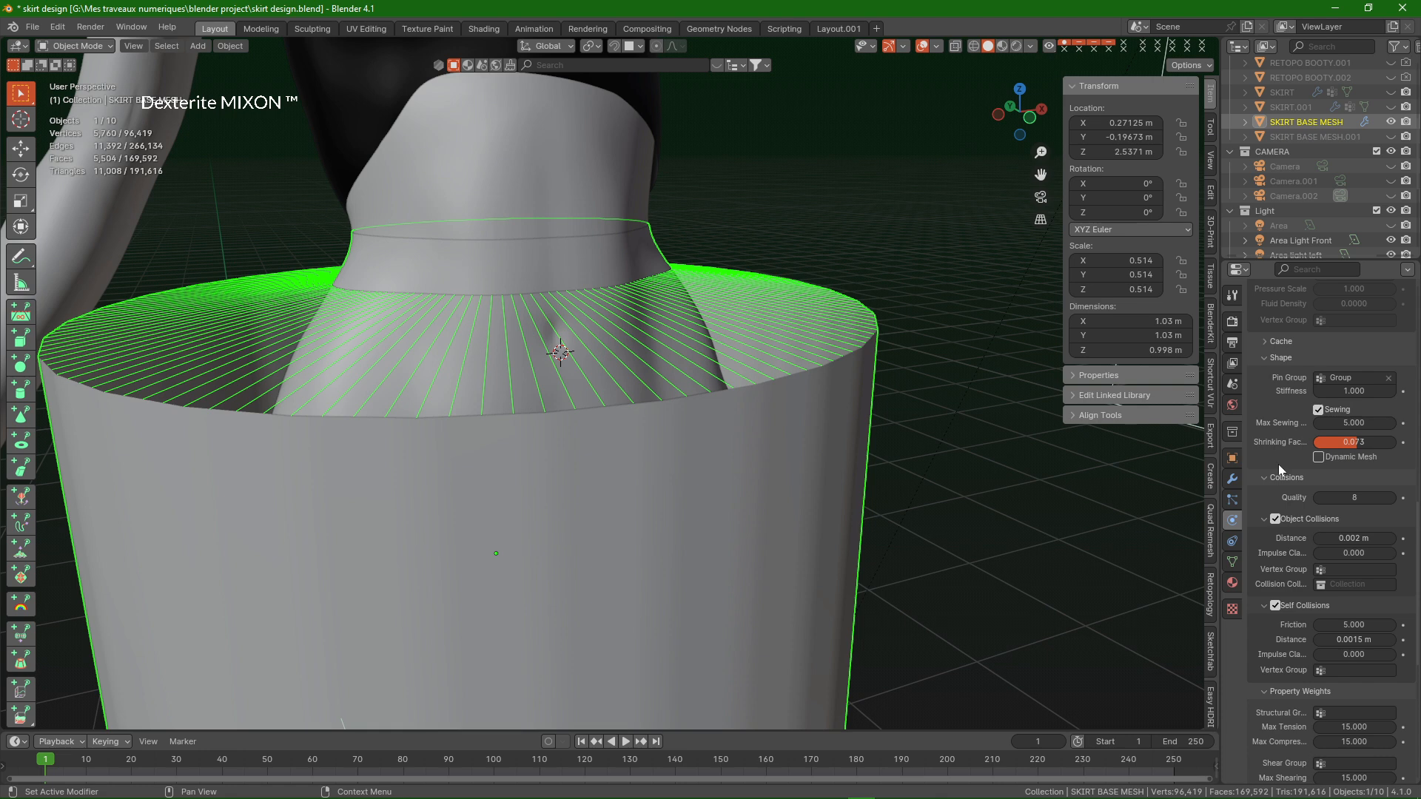
scroll(1277, 464, up, 3)
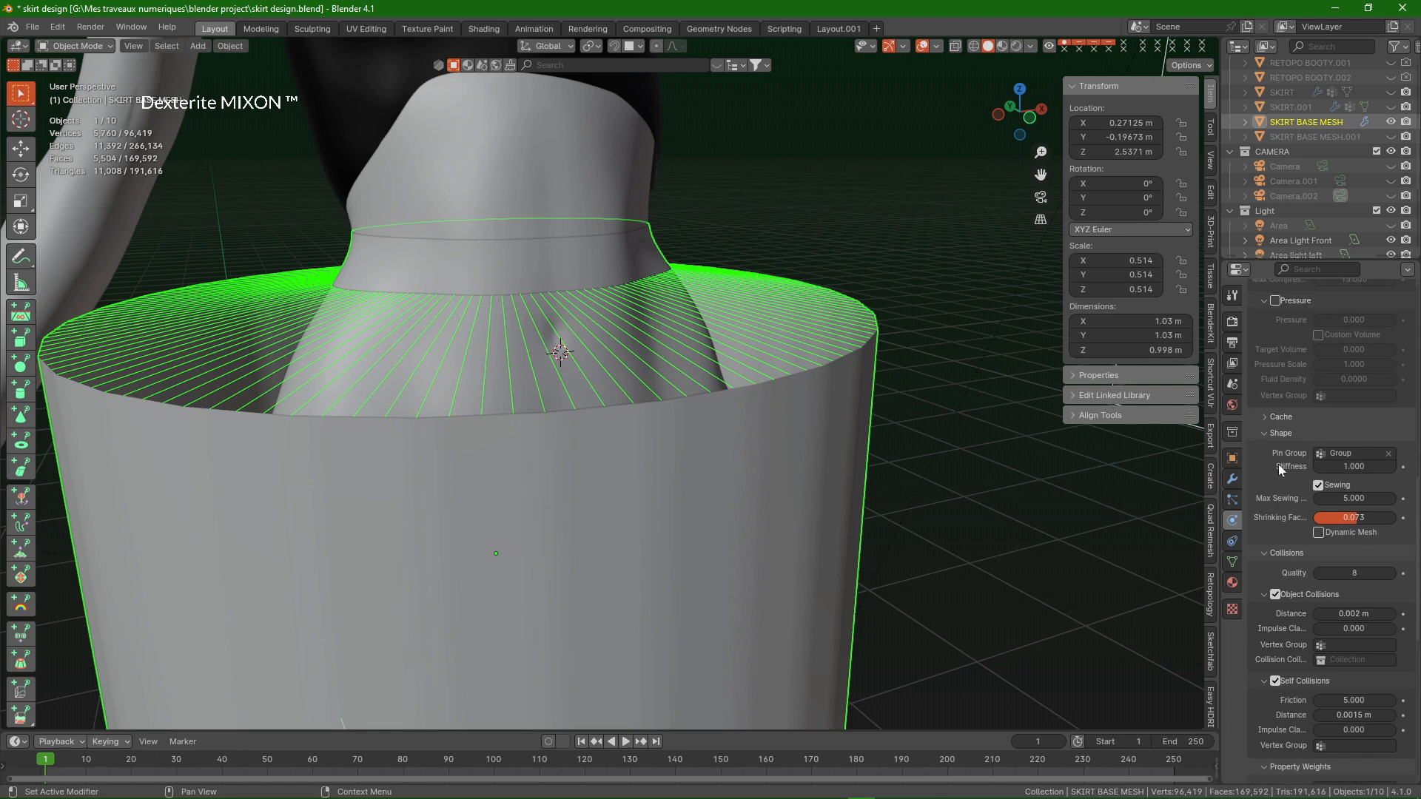
scroll(1277, 464, down, 2)
scroll(668, 254, down, 4)
middle_drag(453, 223, 812, 408)
click(773, 436)
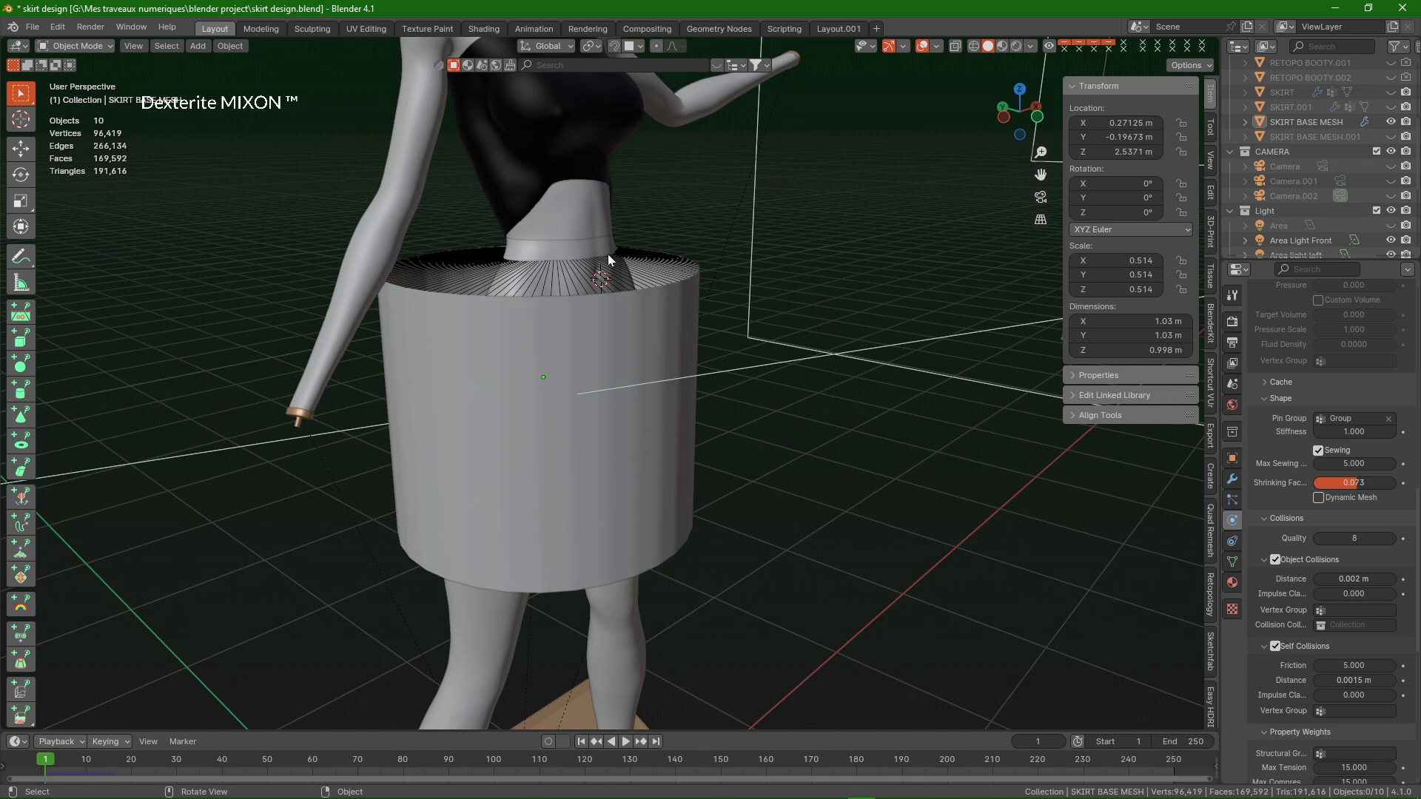
Review the cloth collision settings and raise the self-collision friction to 9.600
scroll(589, 225, up, 3)
scroll(583, 220, up, 2)
scroll(584, 220, down, 2)
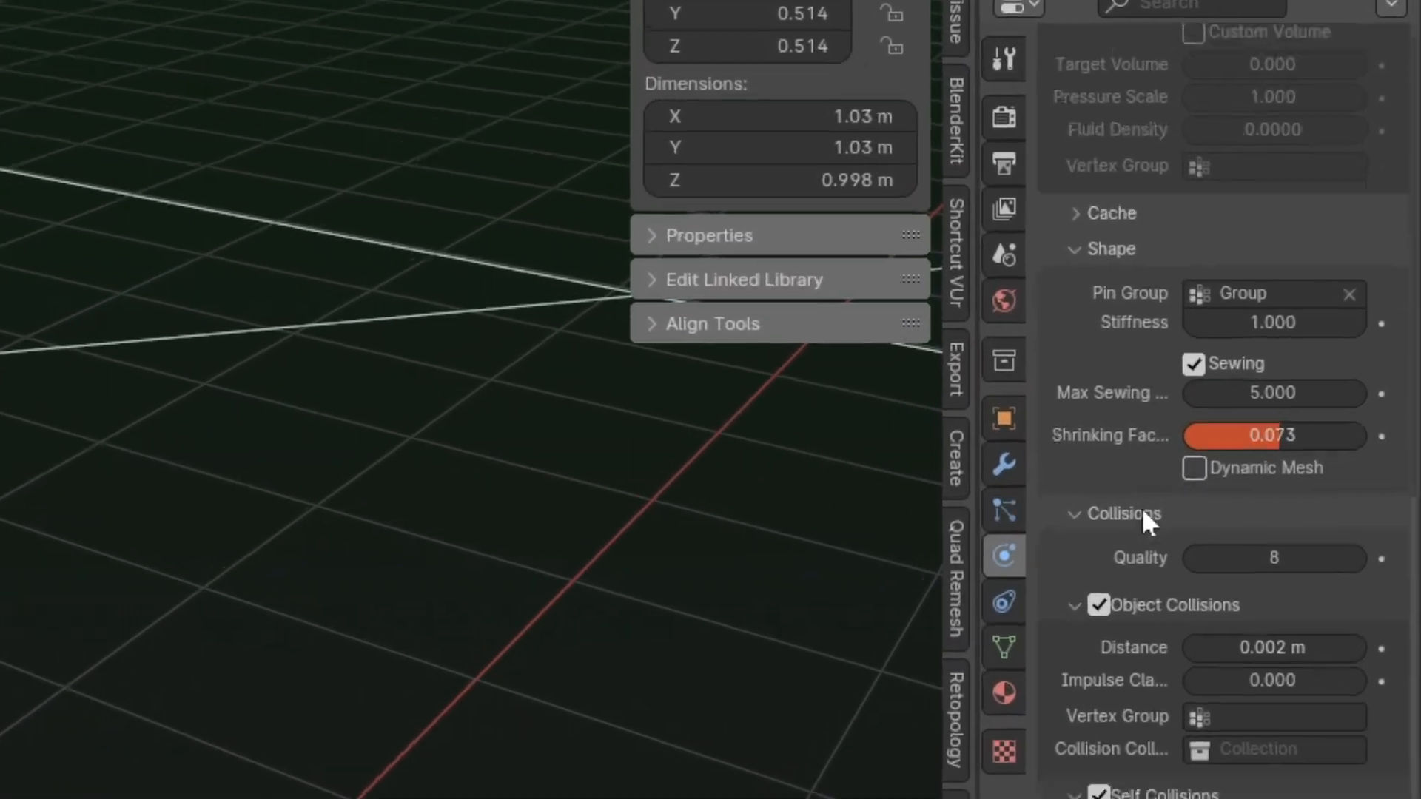
scroll(1218, 503, down, 10)
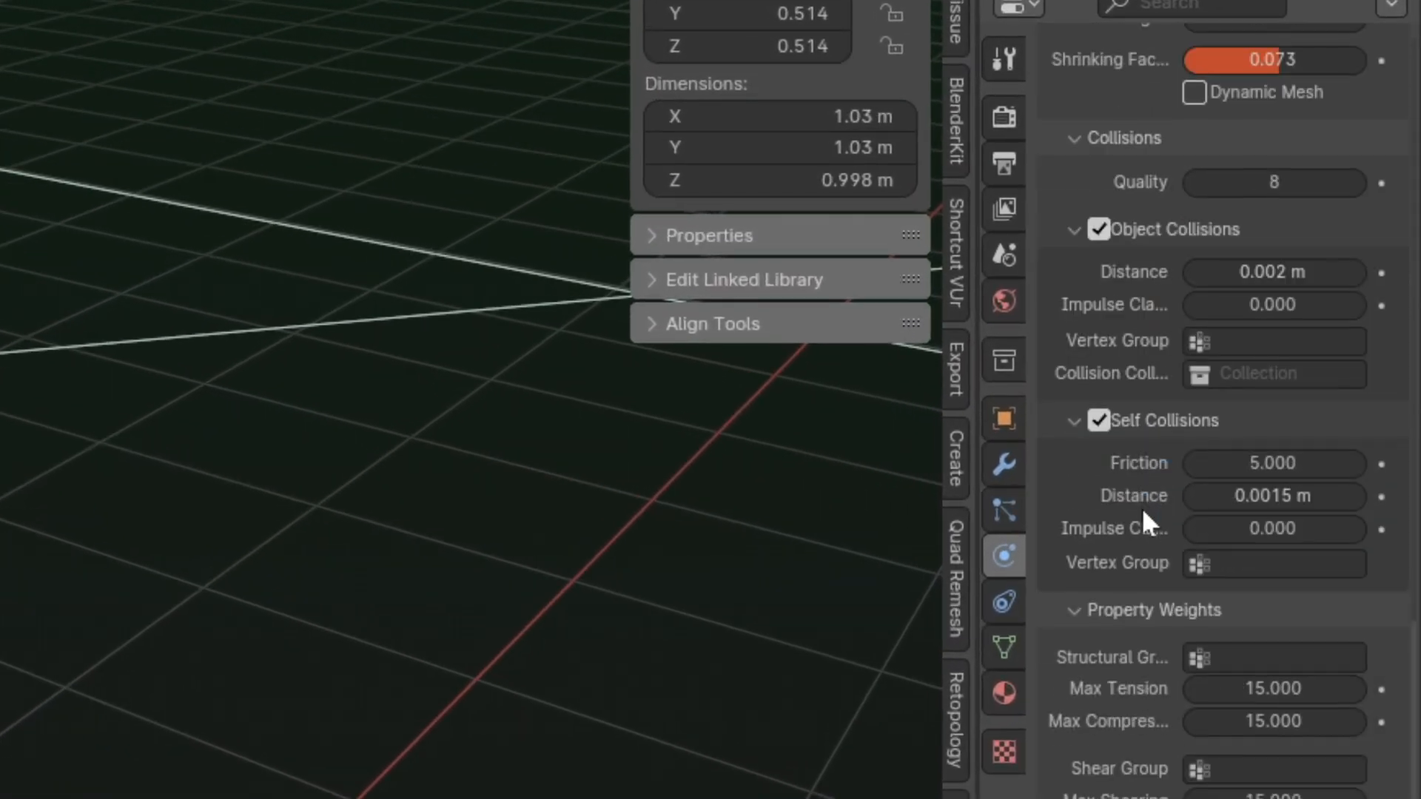
scroll(1218, 503, down, 1)
scroll(1082, 478, down, 4)
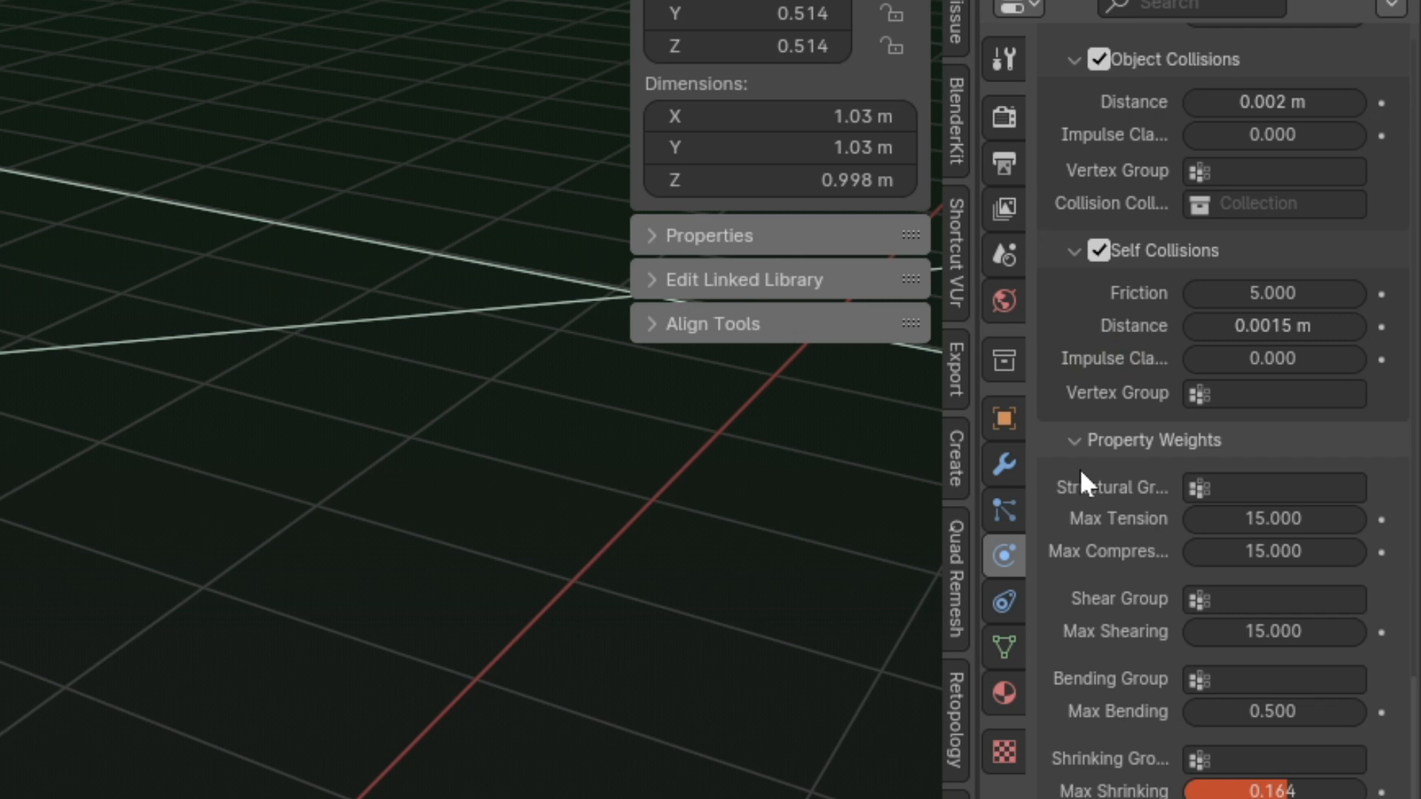
drag(1267, 289, 1258, 293)
scroll(1063, 637, down, 3)
scroll(1094, 518, down, 1)
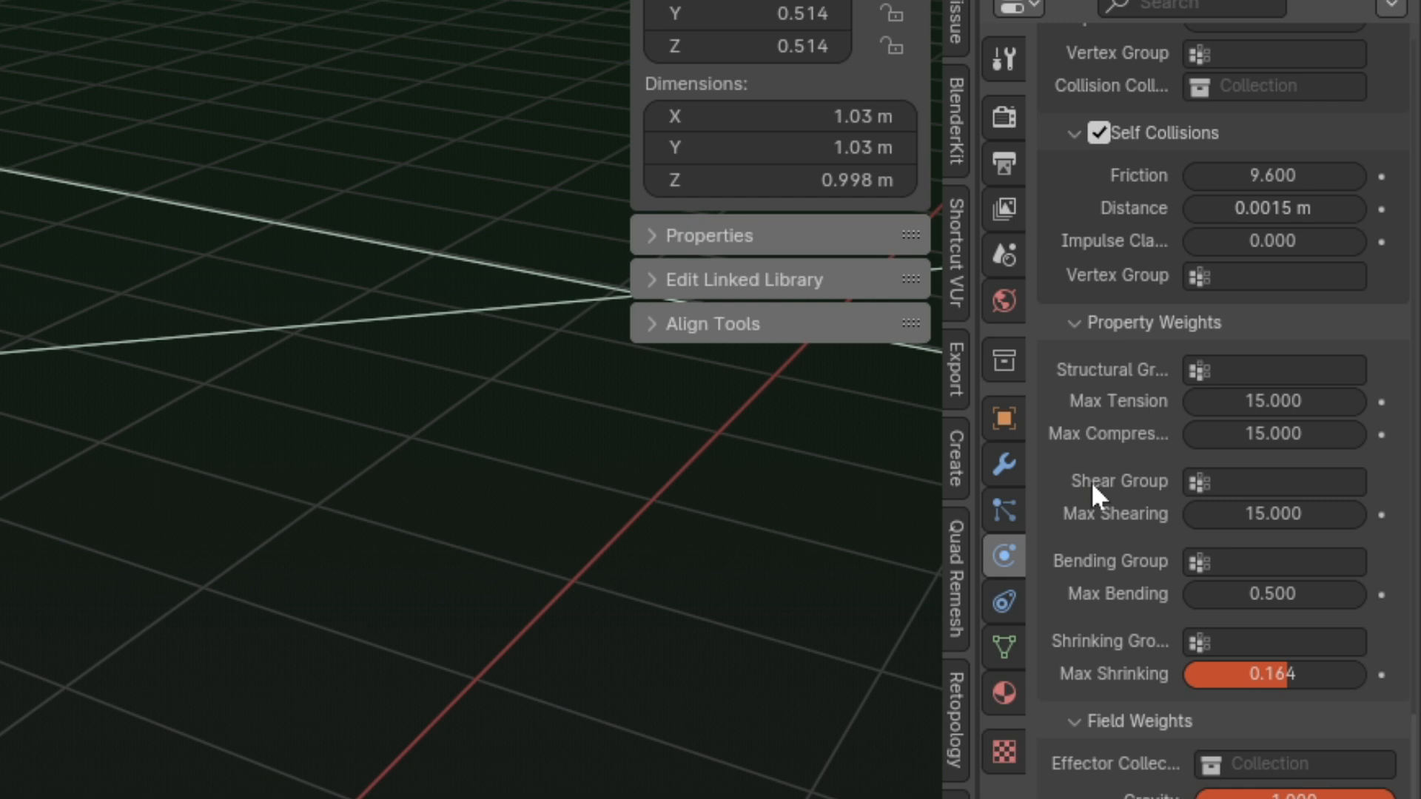
Set the cloth cache's simulation end to frame 200 and bake the simulation
scroll(1092, 485, up, 10)
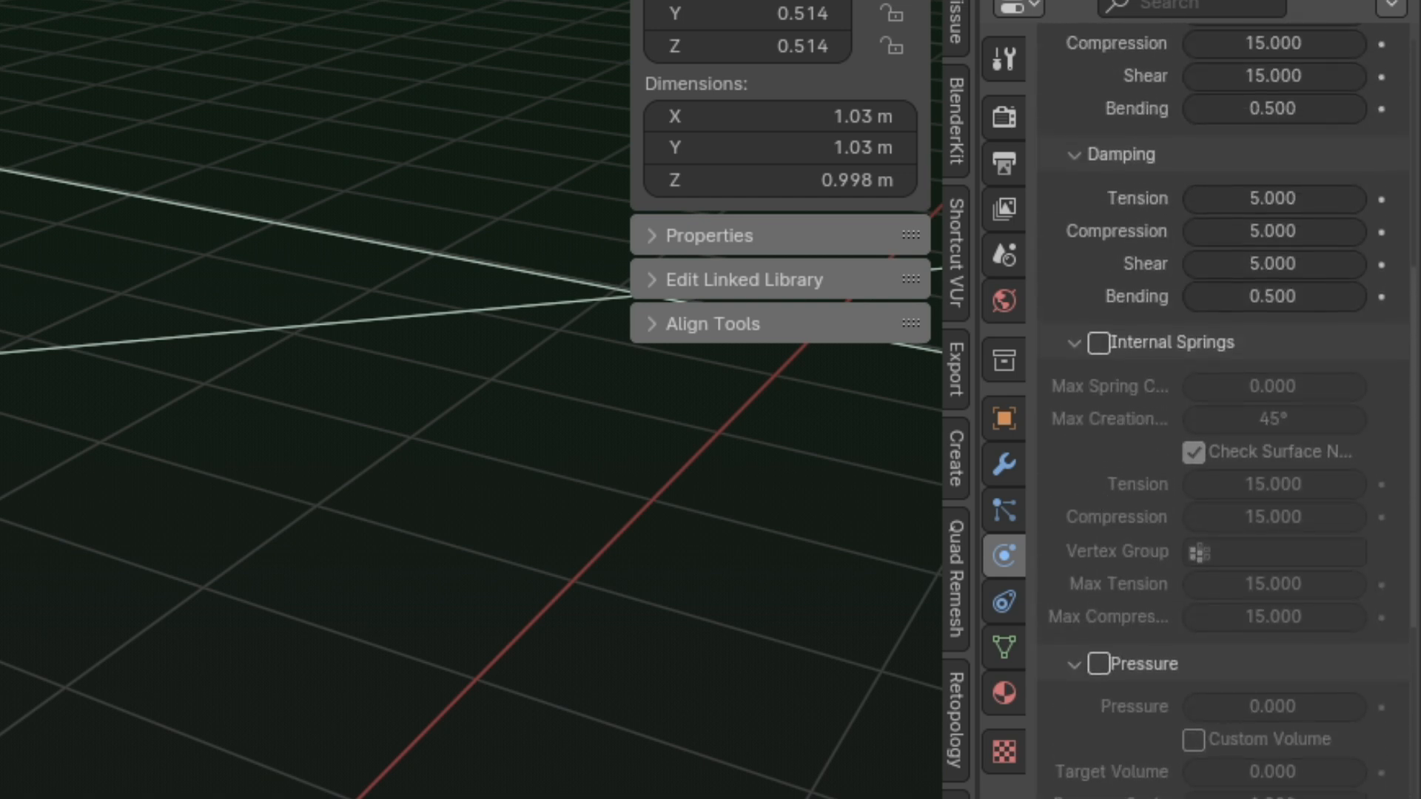
scroll(1096, 721, down, 18)
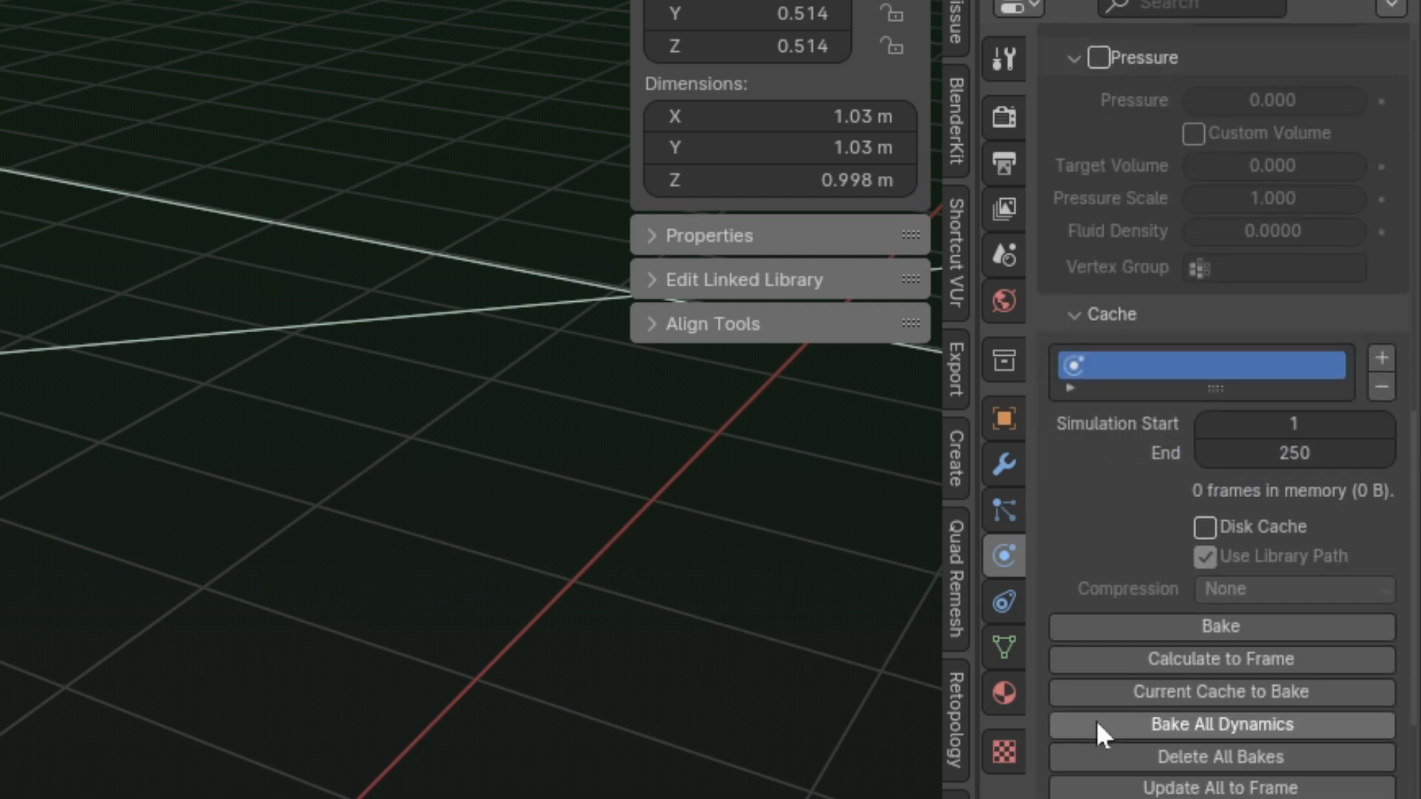
click(1295, 453)
text(2)
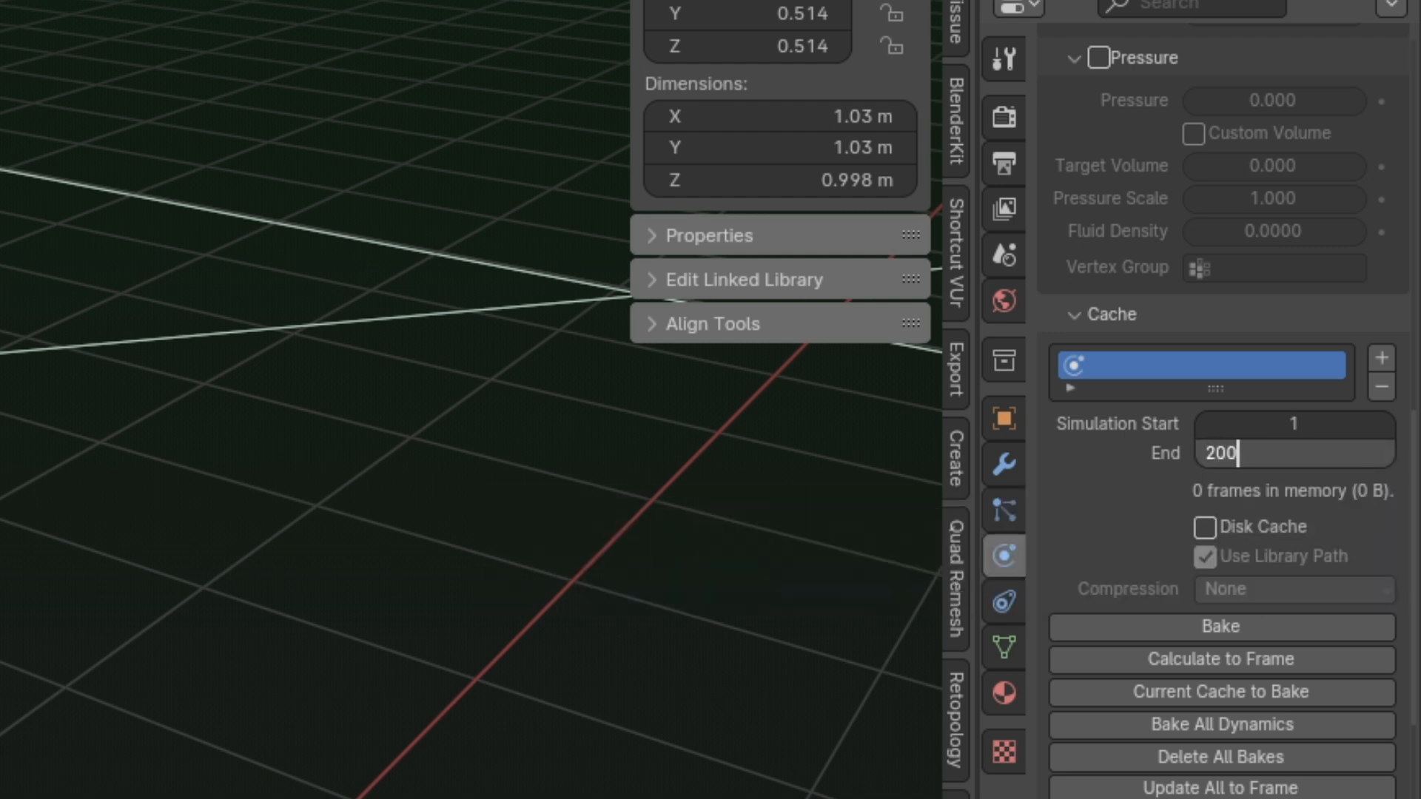
key(Return)
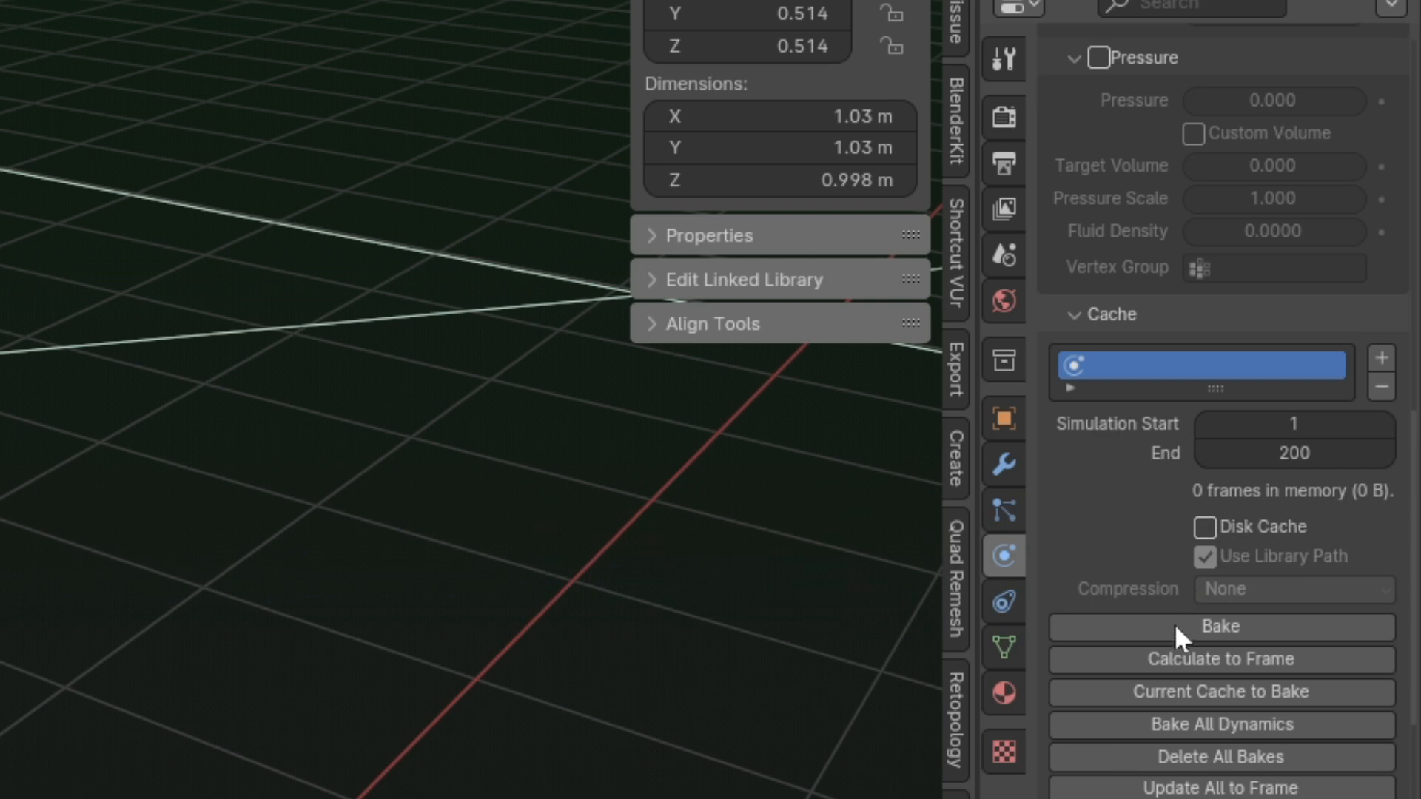
click(1209, 624)
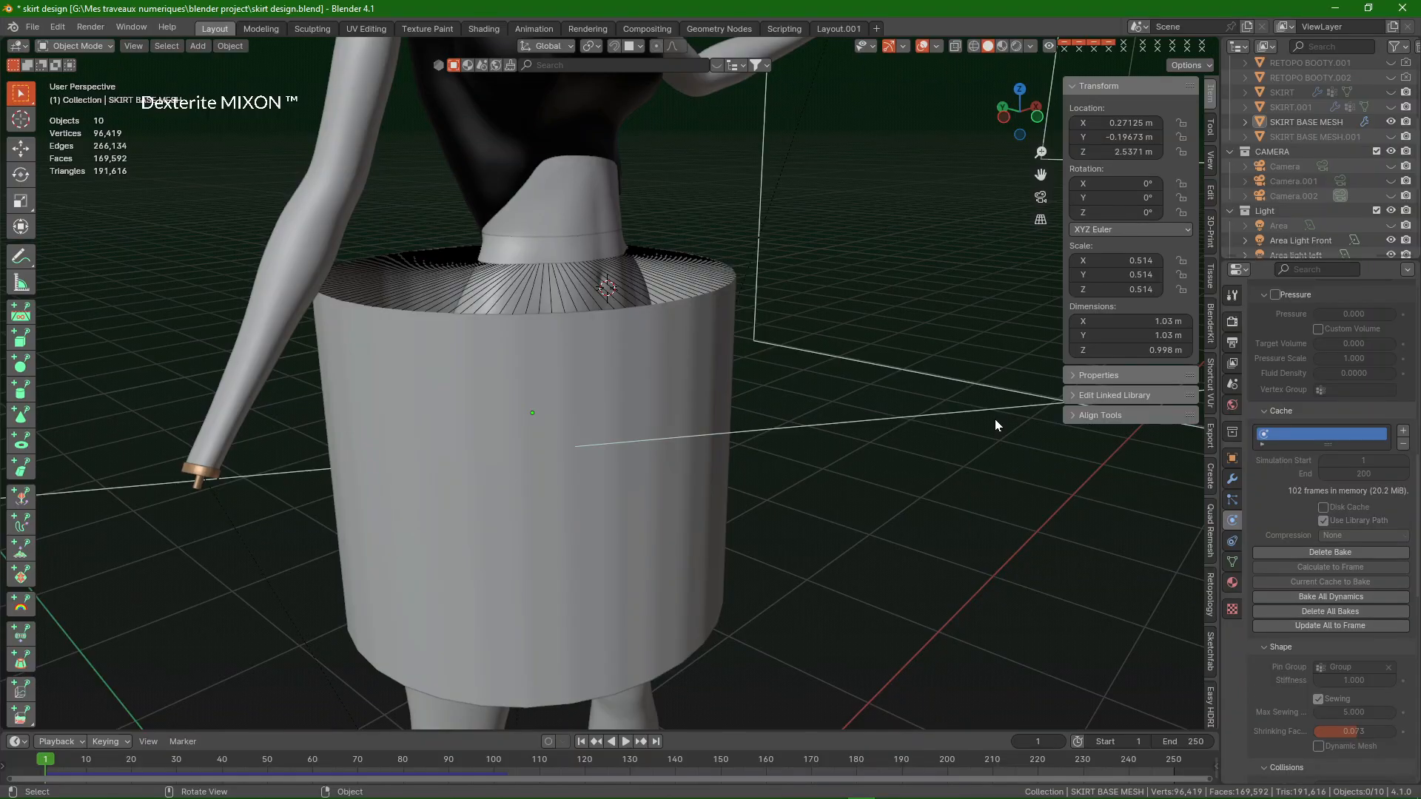
Play the baked simulation to frame 86, inspect the skirt's drape from behind, and select the skirt to examine its gathered waist seam
key(space)
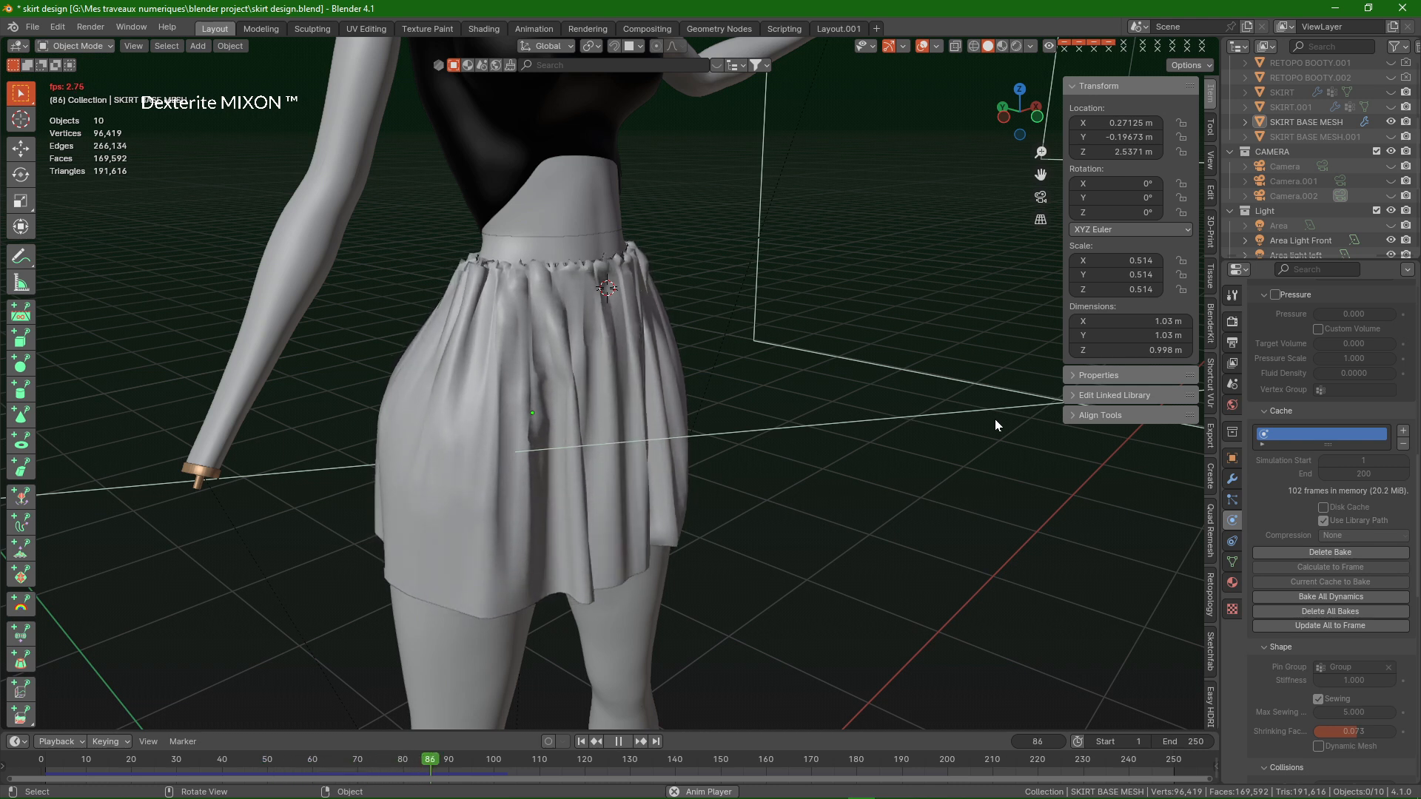
key(space)
middle_drag(995, 418, 690, 345)
key(KP_4)
key(KP_4)
key(KP_4)
key(KP_4)
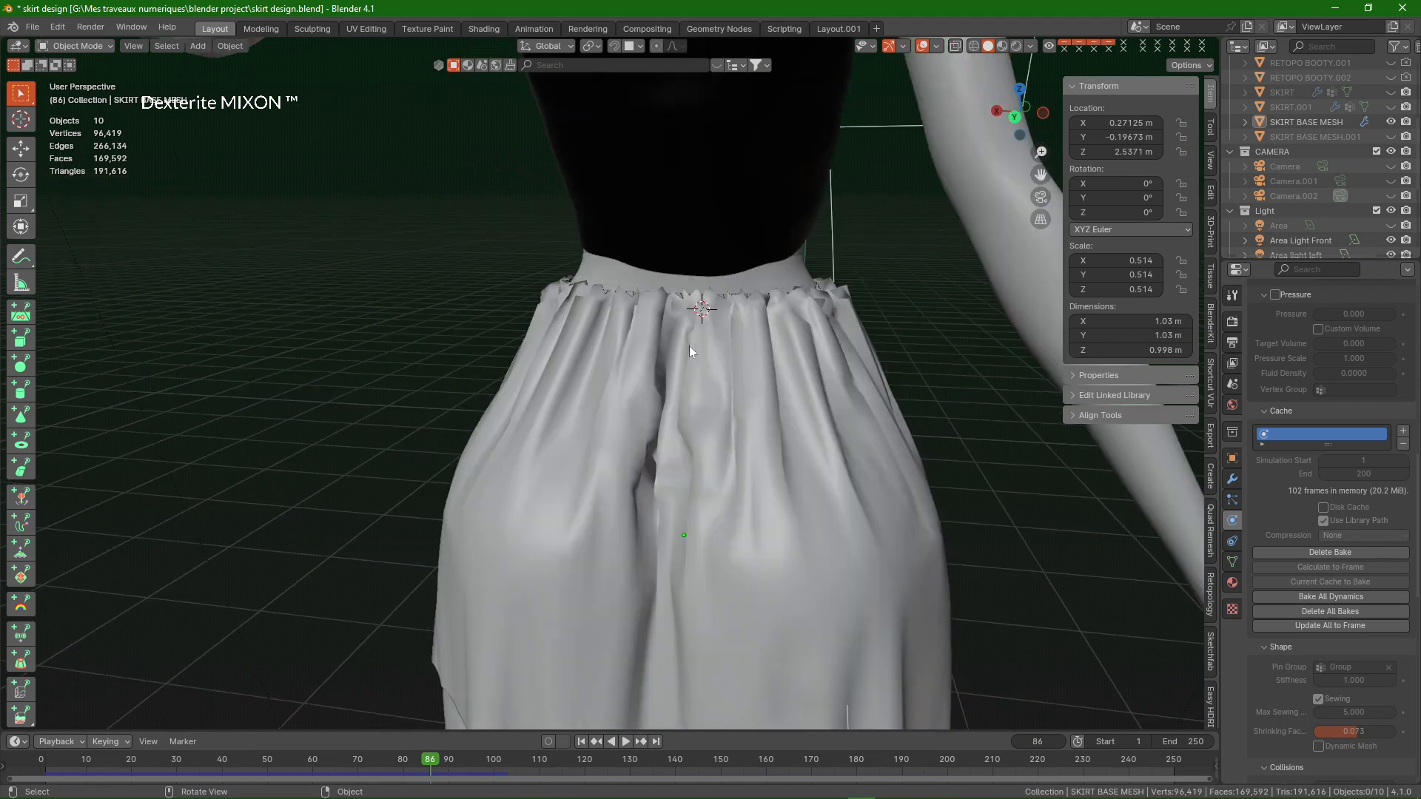
scroll(336, 312, down, 6)
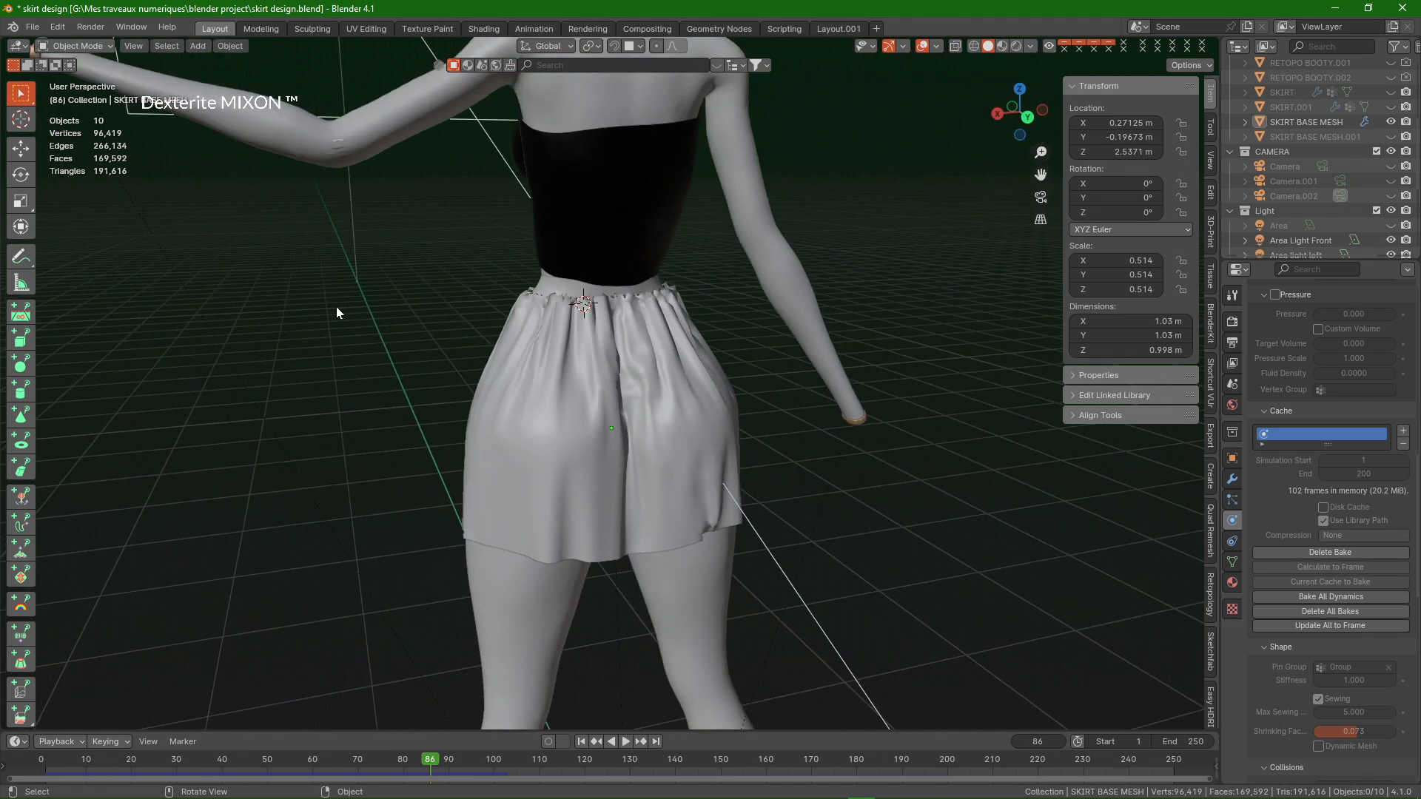
click(548, 366)
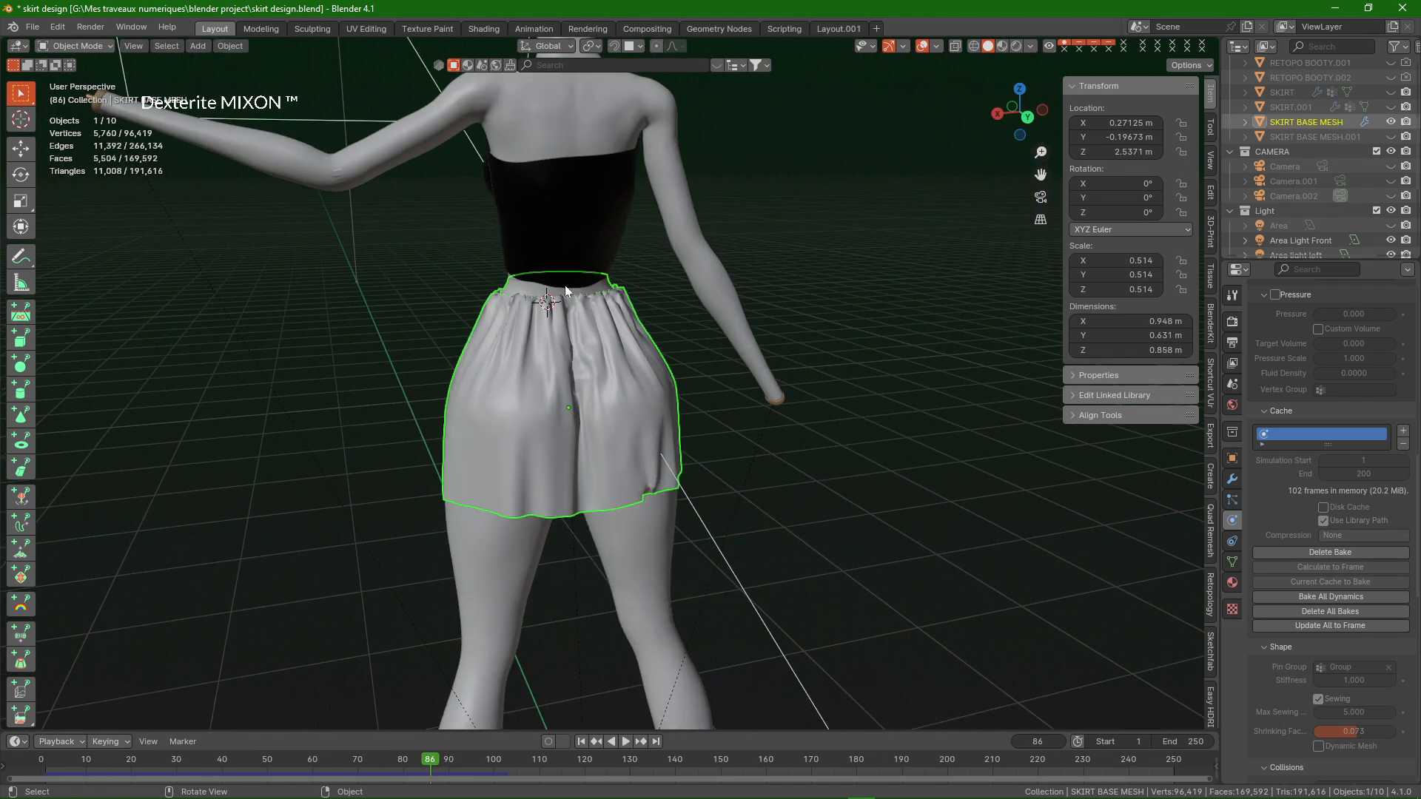
scroll(594, 274, up, 8)
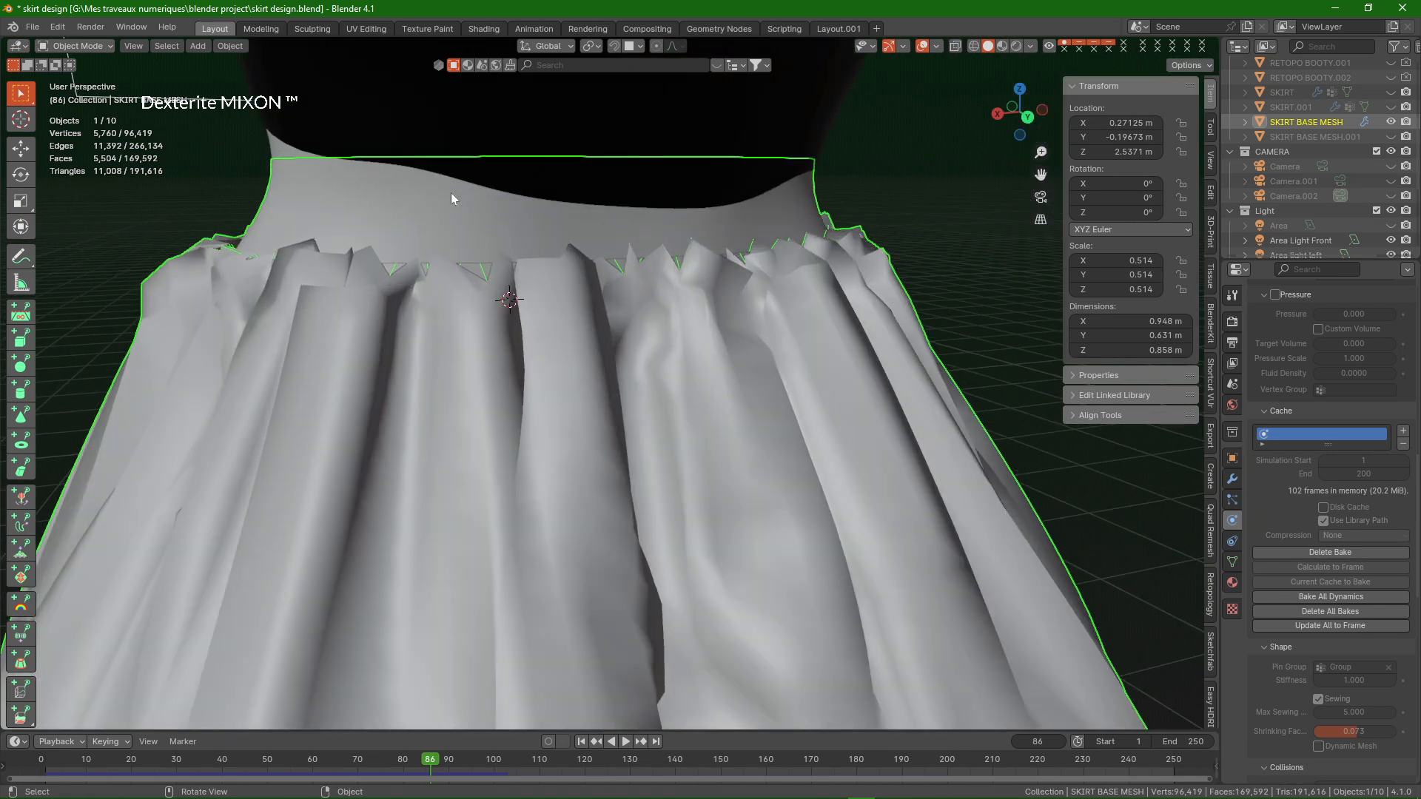
Convert the draped skirt at frame 86 into a mesh
middle_drag(450, 192, 450, 193)
scroll(451, 192, down, 5)
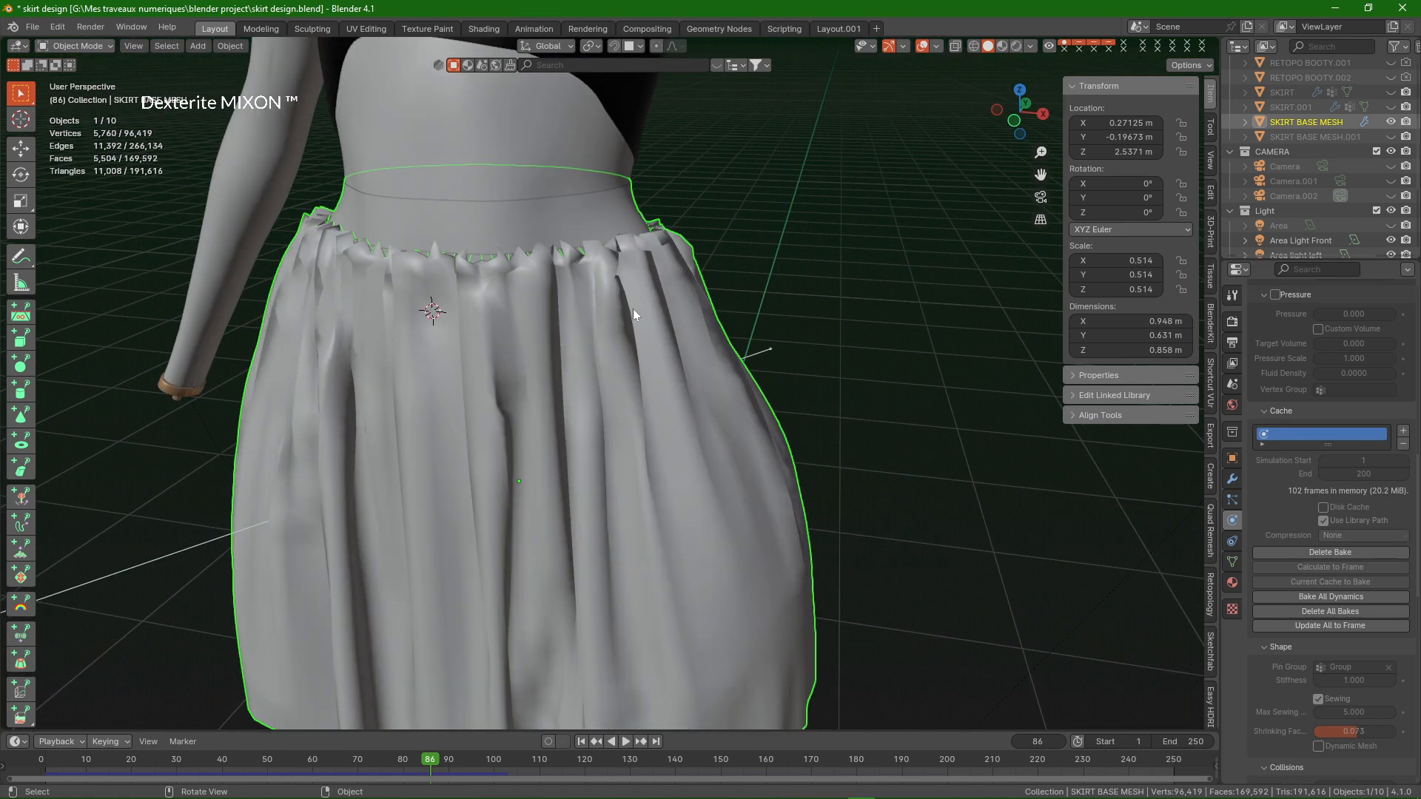
right_click(614, 326)
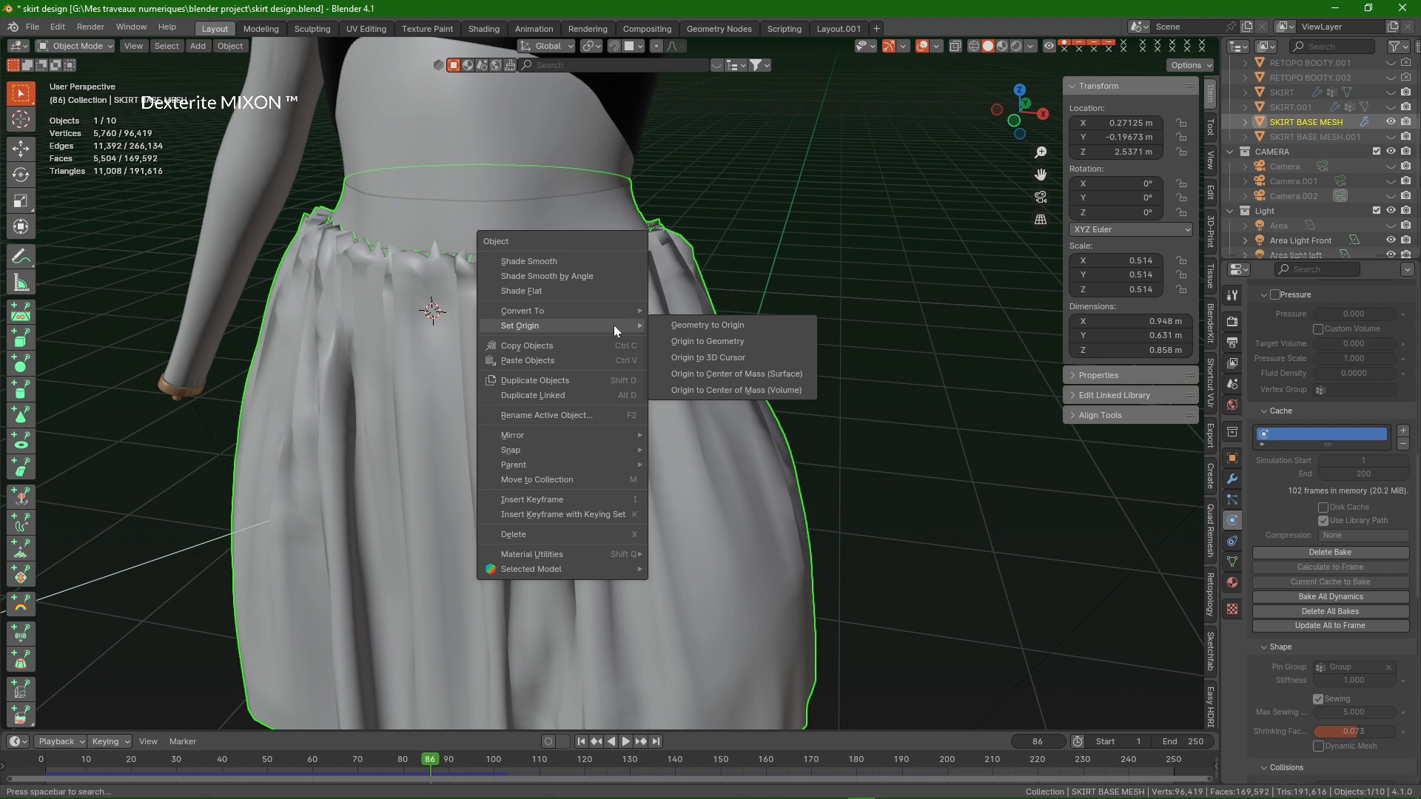
mouse_move(548, 308)
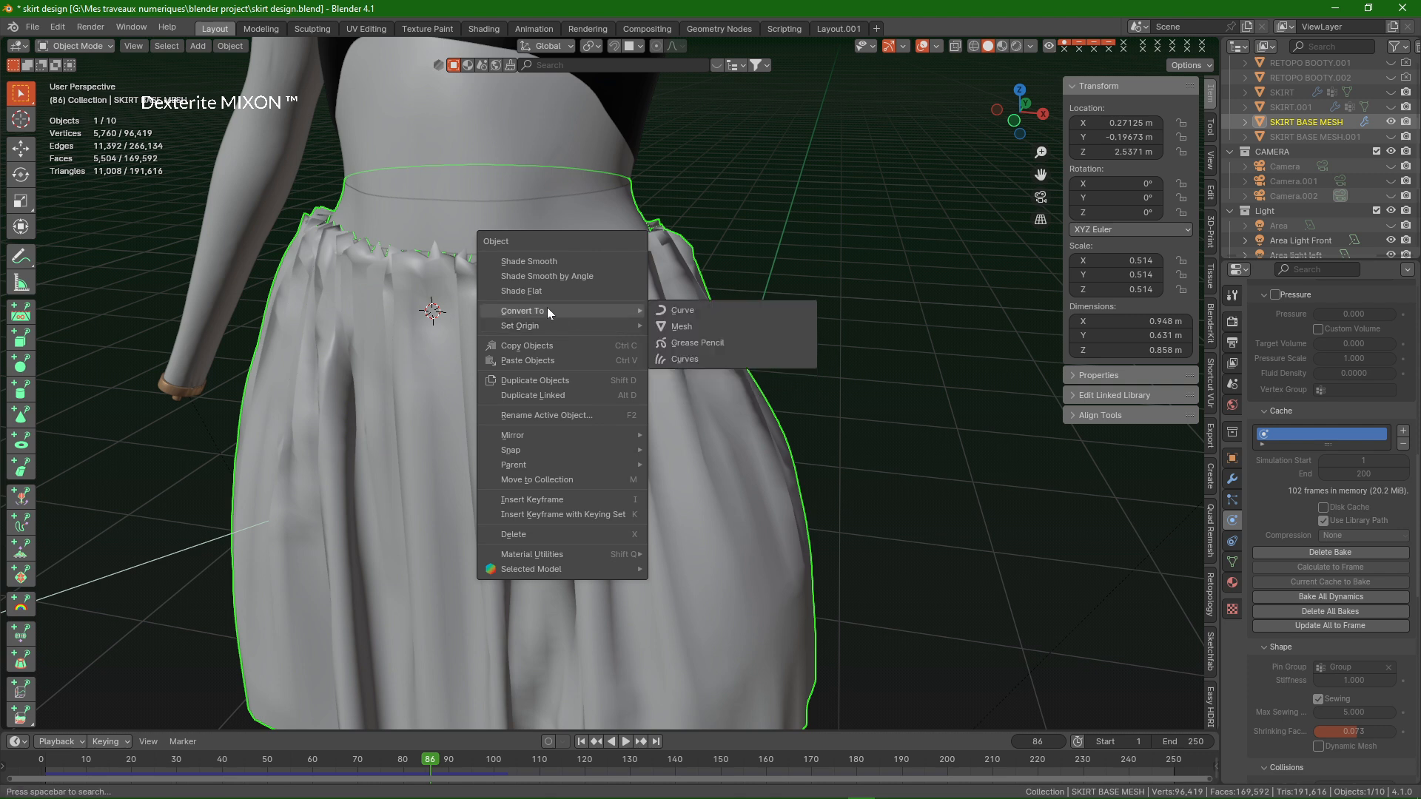
click(681, 328)
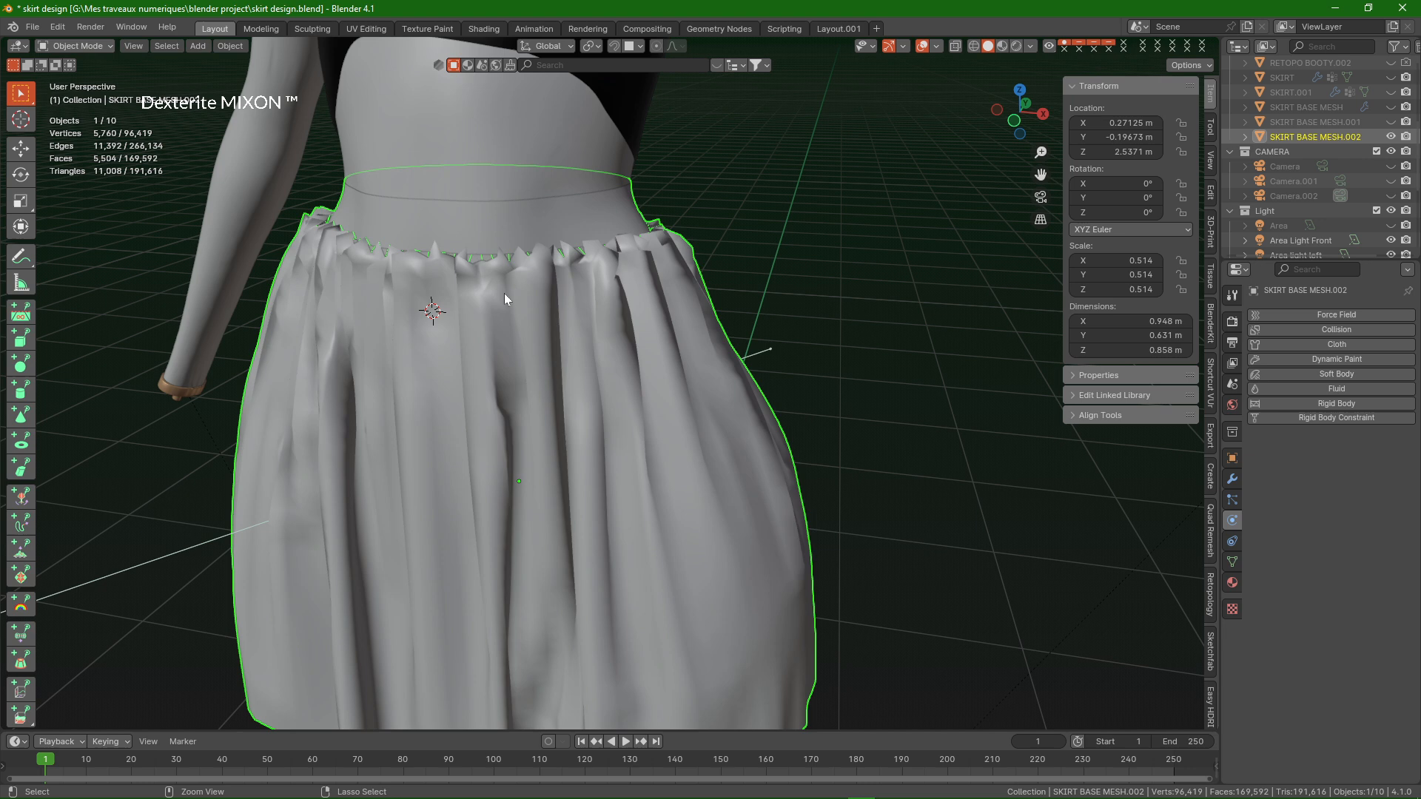
key(ctrl+Tab)
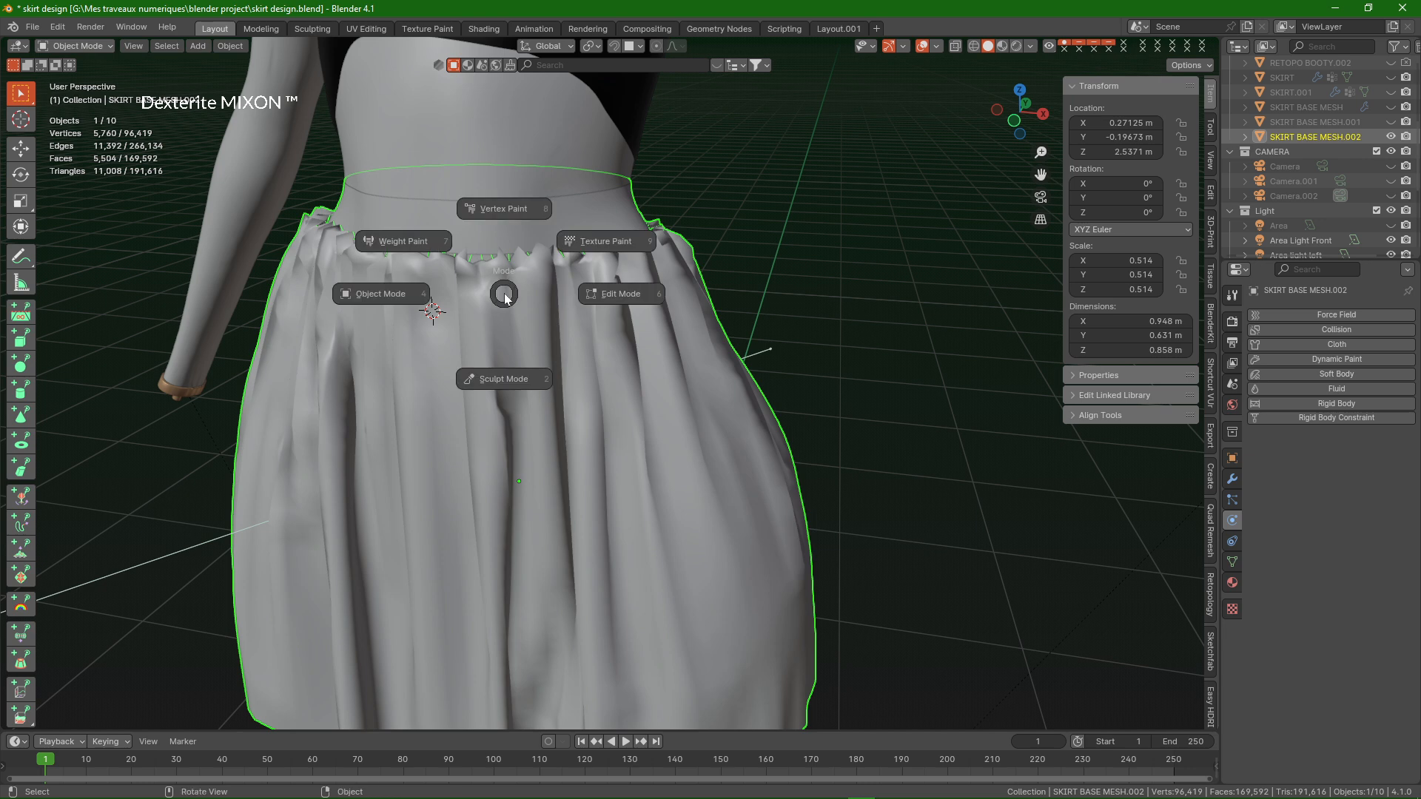
click(502, 379)
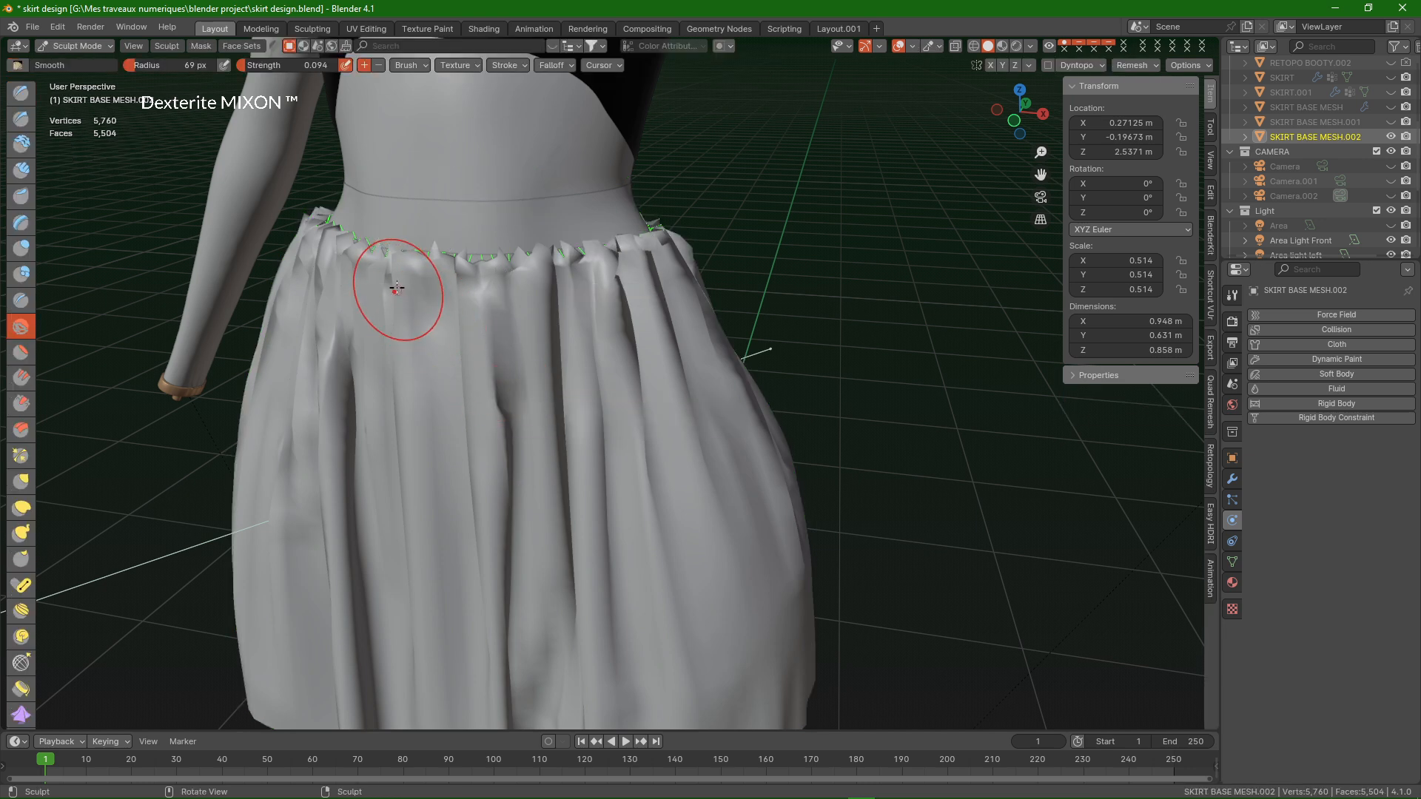
middle_drag(430, 254, 439, 339)
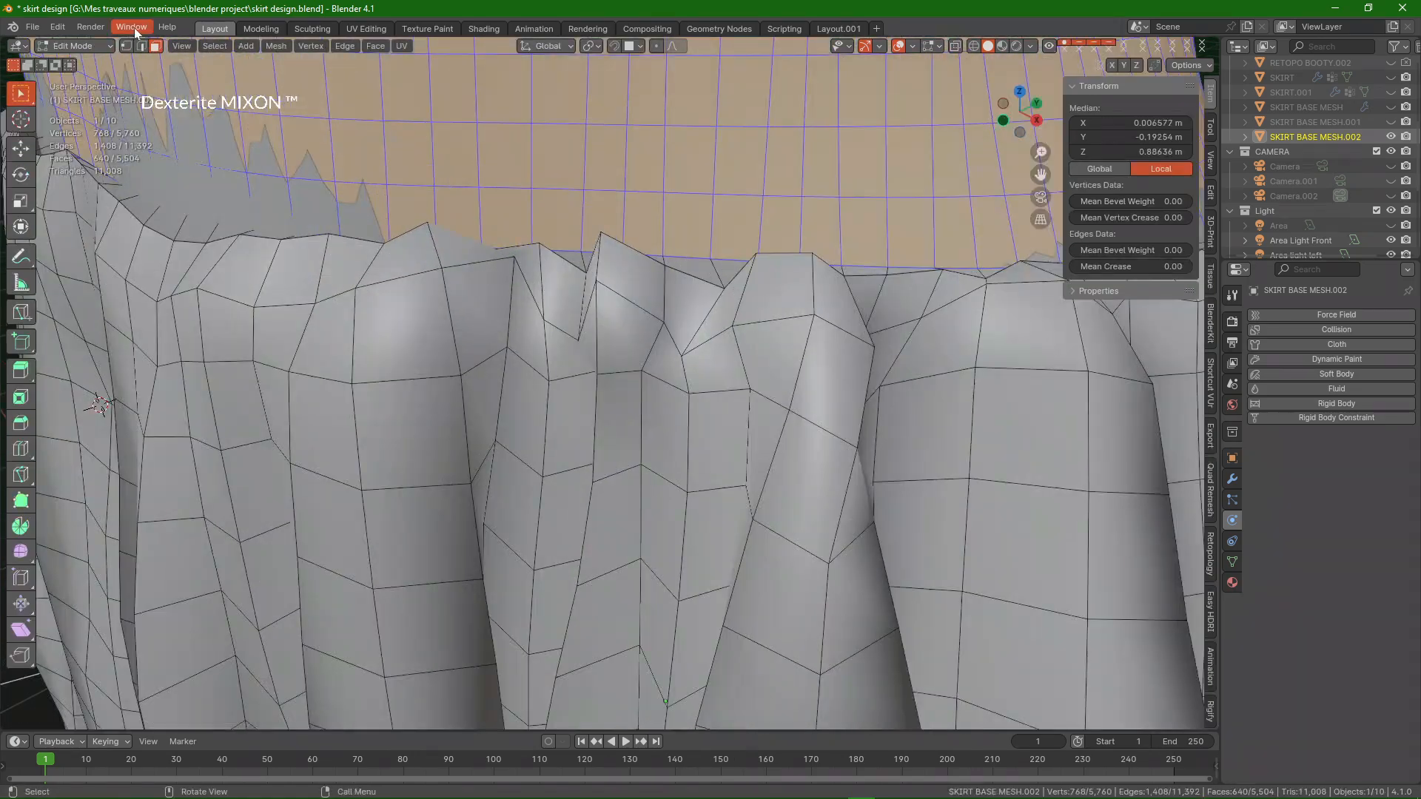
In Edit Mode, bridge the open edge loops between the waistband and the gathered upper edge of the skirt
alt+click(695, 274)
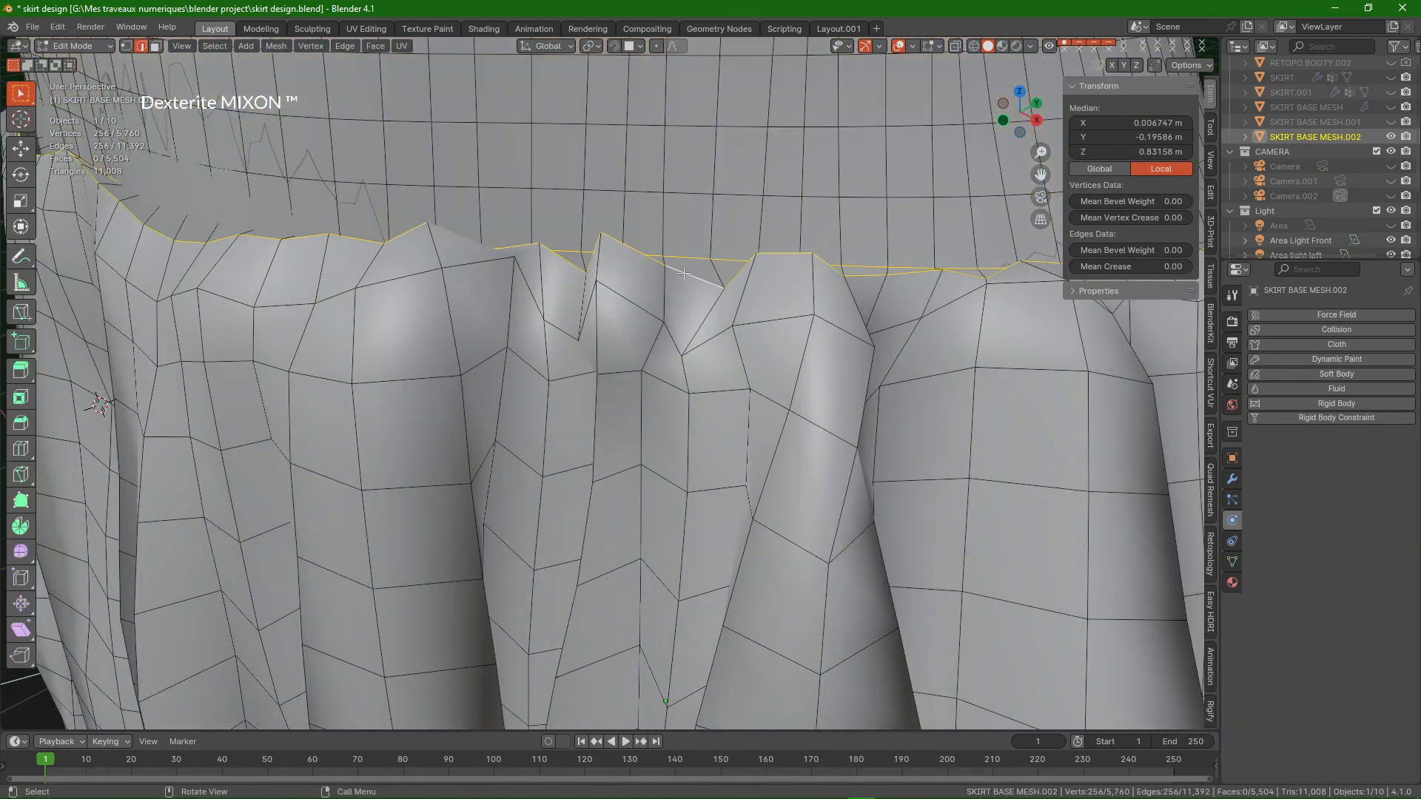
click(345, 46)
click(372, 142)
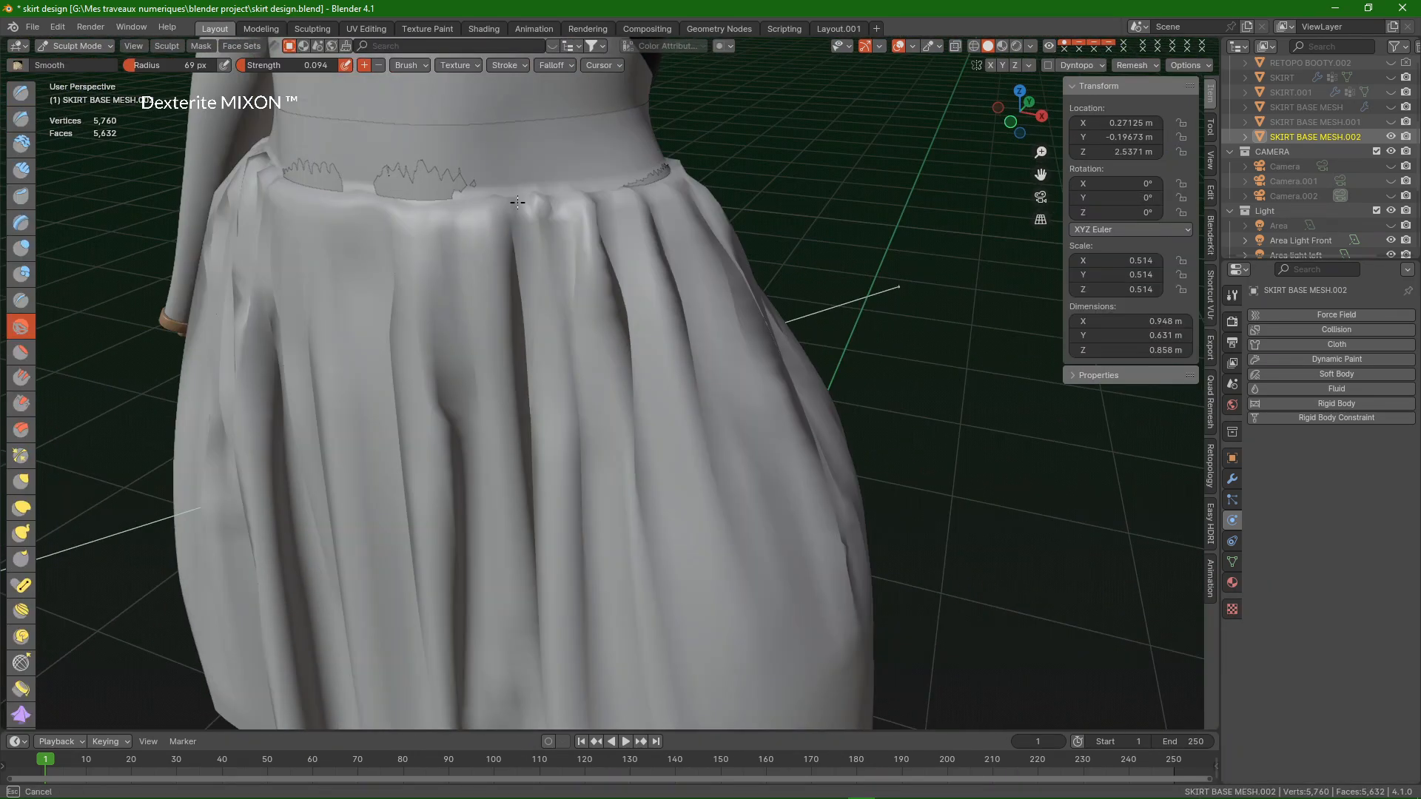
In Sculpt Mode, smooth the gathered waist seam all around the skirt with the Smooth brush
middle_drag(414, 223, 261, 206)
drag(260, 206, 227, 215)
scroll(227, 214, down, 5)
scroll(387, 203, up, 5)
middle_drag(387, 203, 348, 197)
drag(347, 197, 149, 235)
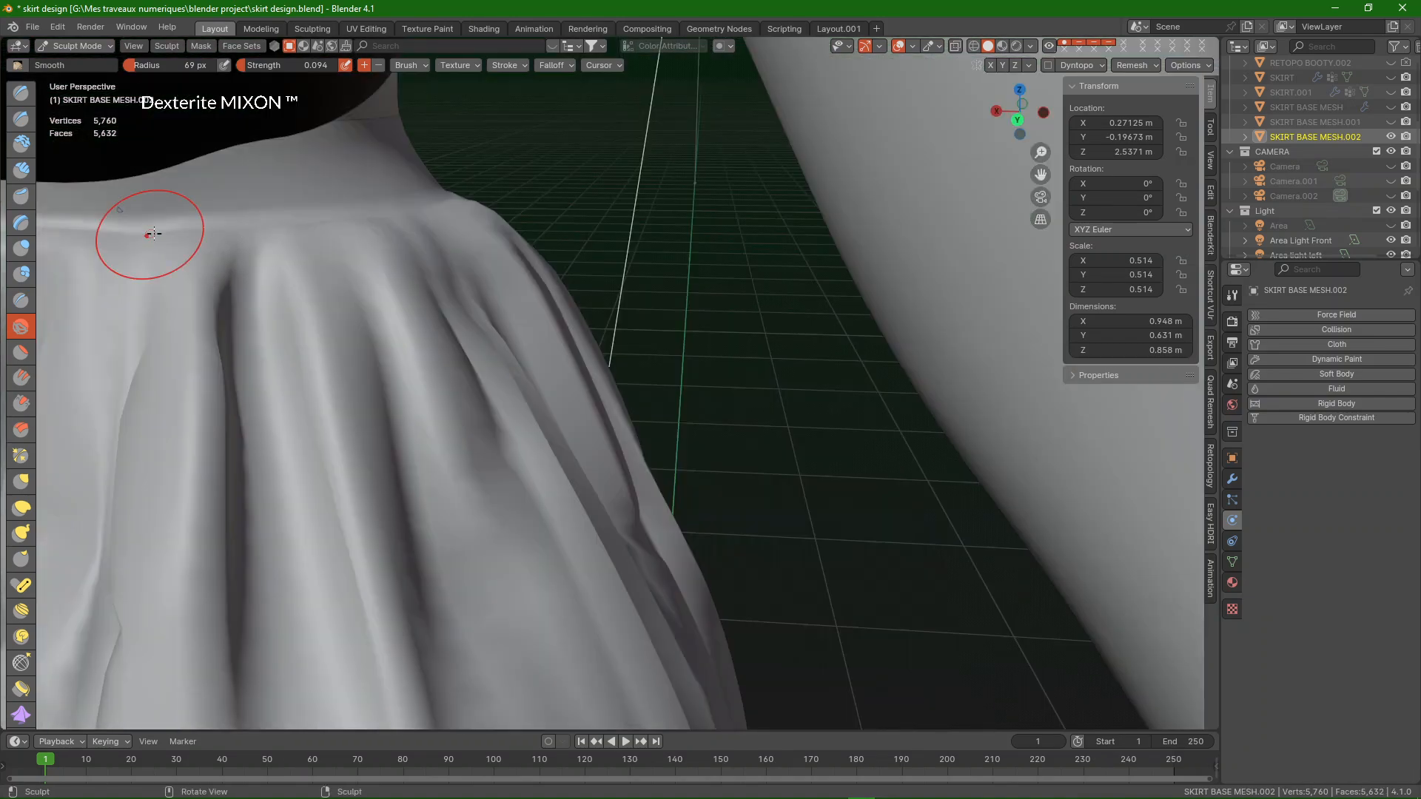
mouse_move(149, 235)
middle_down()
mouse_move(351, 222)
mouse_move(311, 222)
mouse_move(333, 196)
mouse_move(761, 317)
mouse_move(718, 164)
middle_up()
shift+drag(718, 164, 544, 203)
mouse_move(543, 203)
middle_down()
mouse_move(564, 234)
mouse_move(142, 451)
middle_up()
mouse_move(143, 451)
shift+mouse_down()
mouse_move(232, 314)
mouse_move(220, 348)
shift+mouse_up()
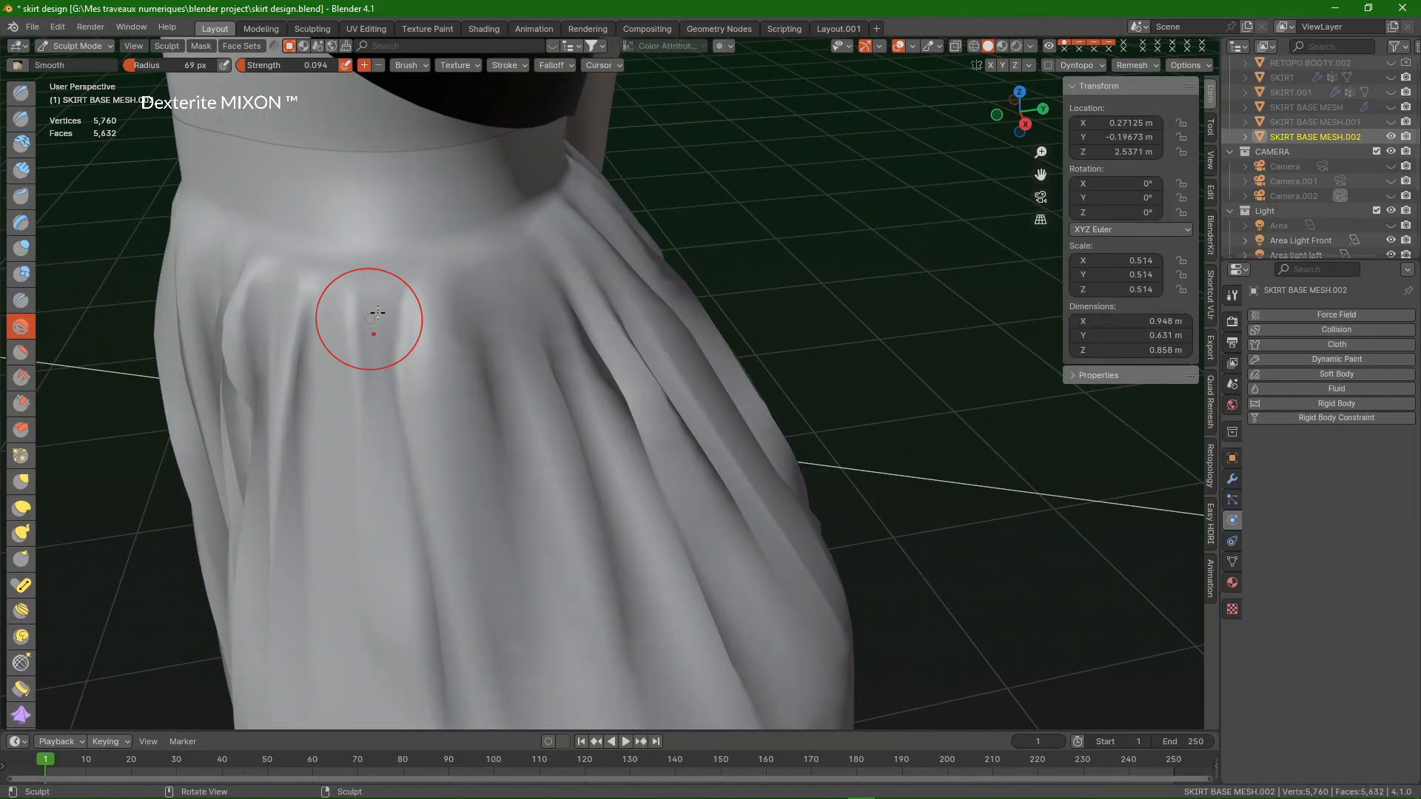
shift+drag(380, 317, 439, 327)
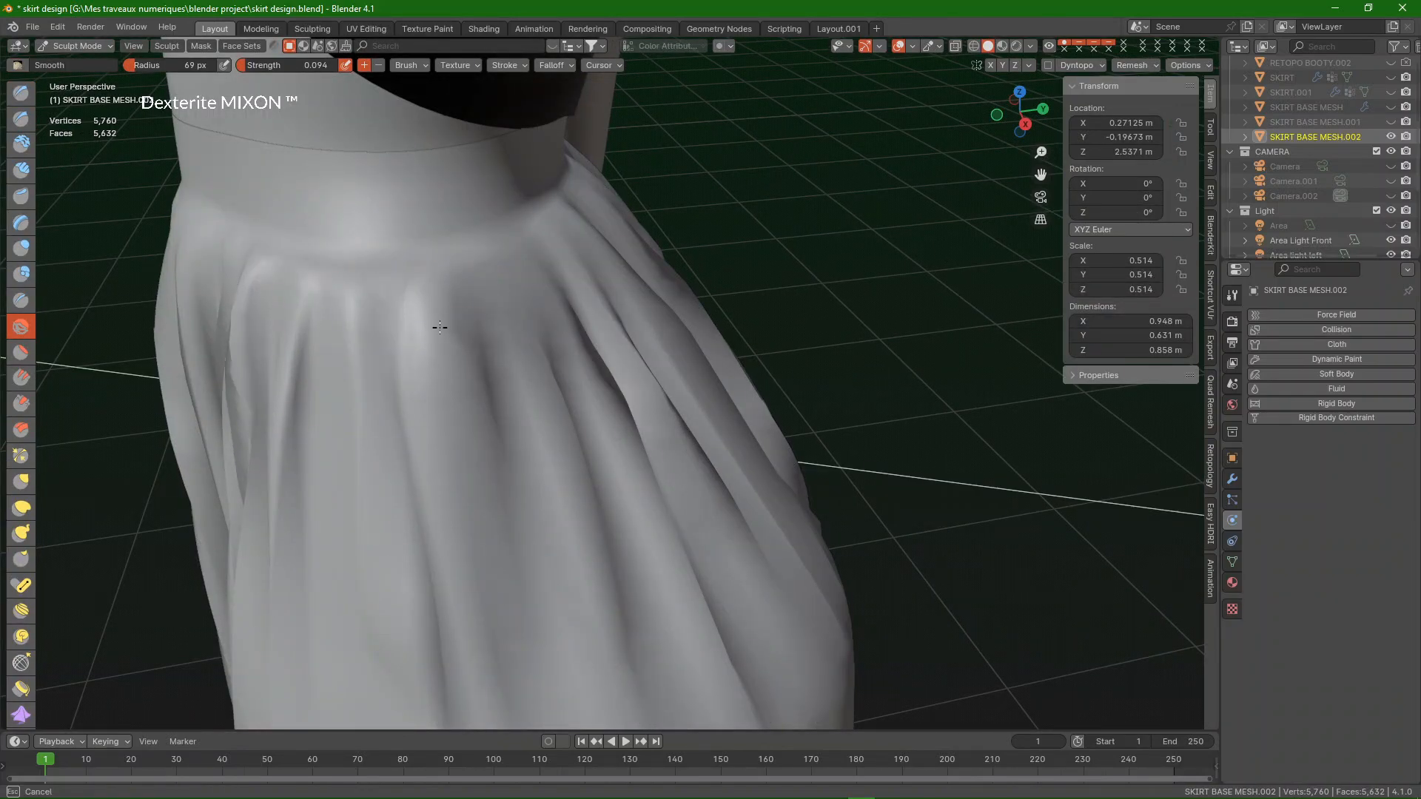
Smooth the crumpled spot along the skirt's hem with the Smooth brush
scroll(440, 327, down, 6)
middle_drag(440, 328, 508, 494)
scroll(435, 498, up, 3)
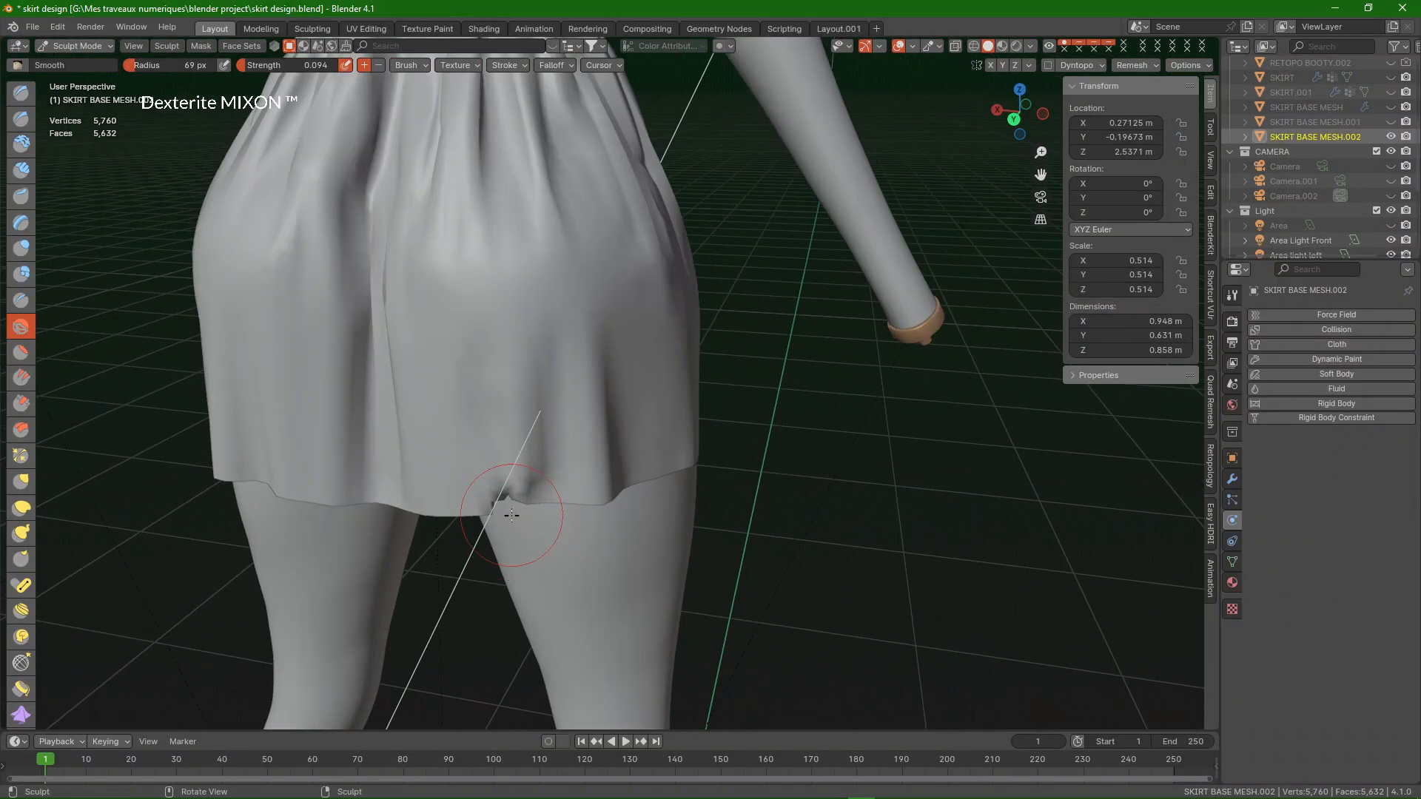
drag(508, 495, 494, 488)
scroll(494, 489, up, 3)
middle_drag(495, 511, 532, 474)
scroll(649, 569, down, 3)
mouse_move(651, 437)
middle_down()
mouse_move(649, 569)
mouse_move(406, 200)
mouse_move(485, 324)
middle_up()
Return to Object Mode and add a Subdivision Surface modifier to the skirt
key(ctrl+Tab)
click(367, 320)
middle_drag(336, 282, 464, 261)
scroll(465, 261, up, 4)
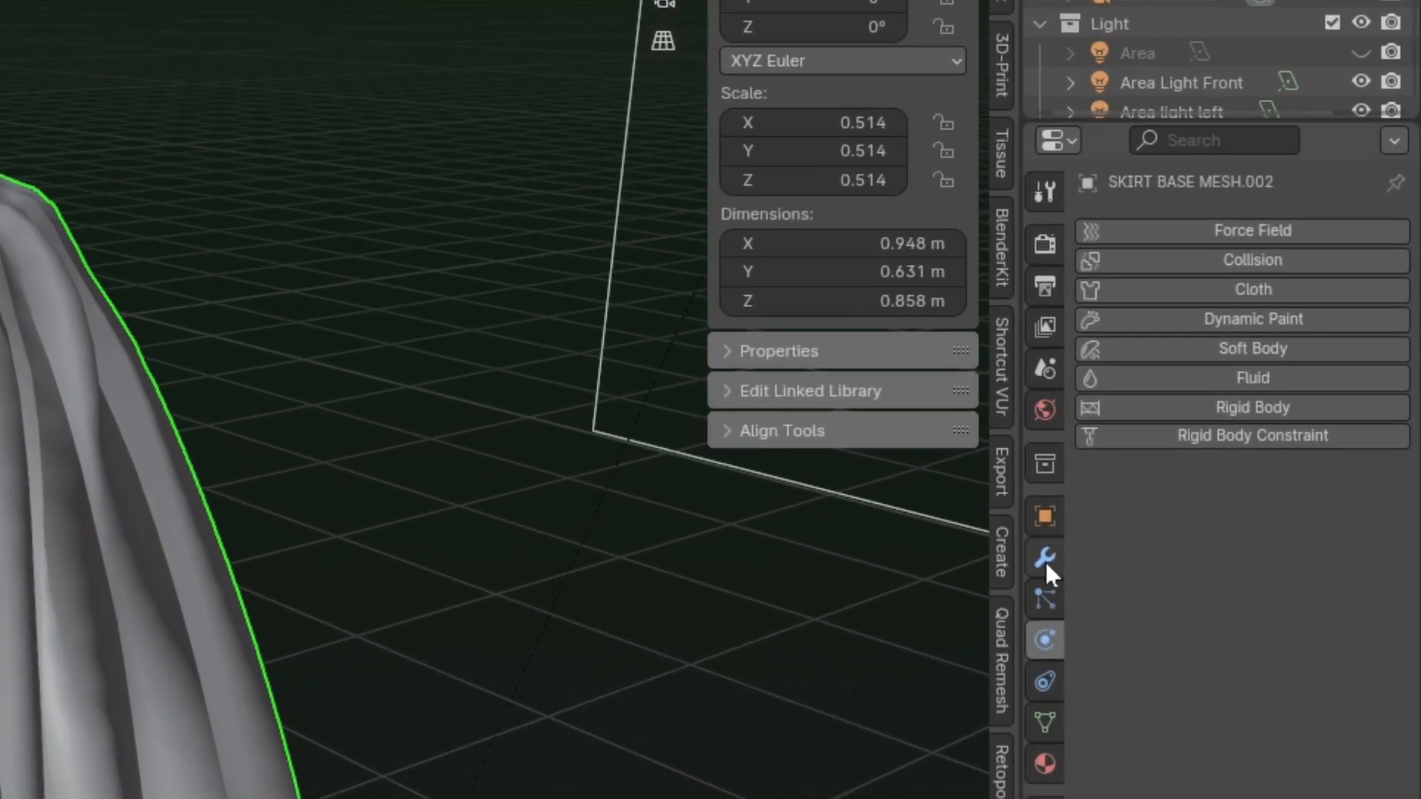
click(1045, 561)
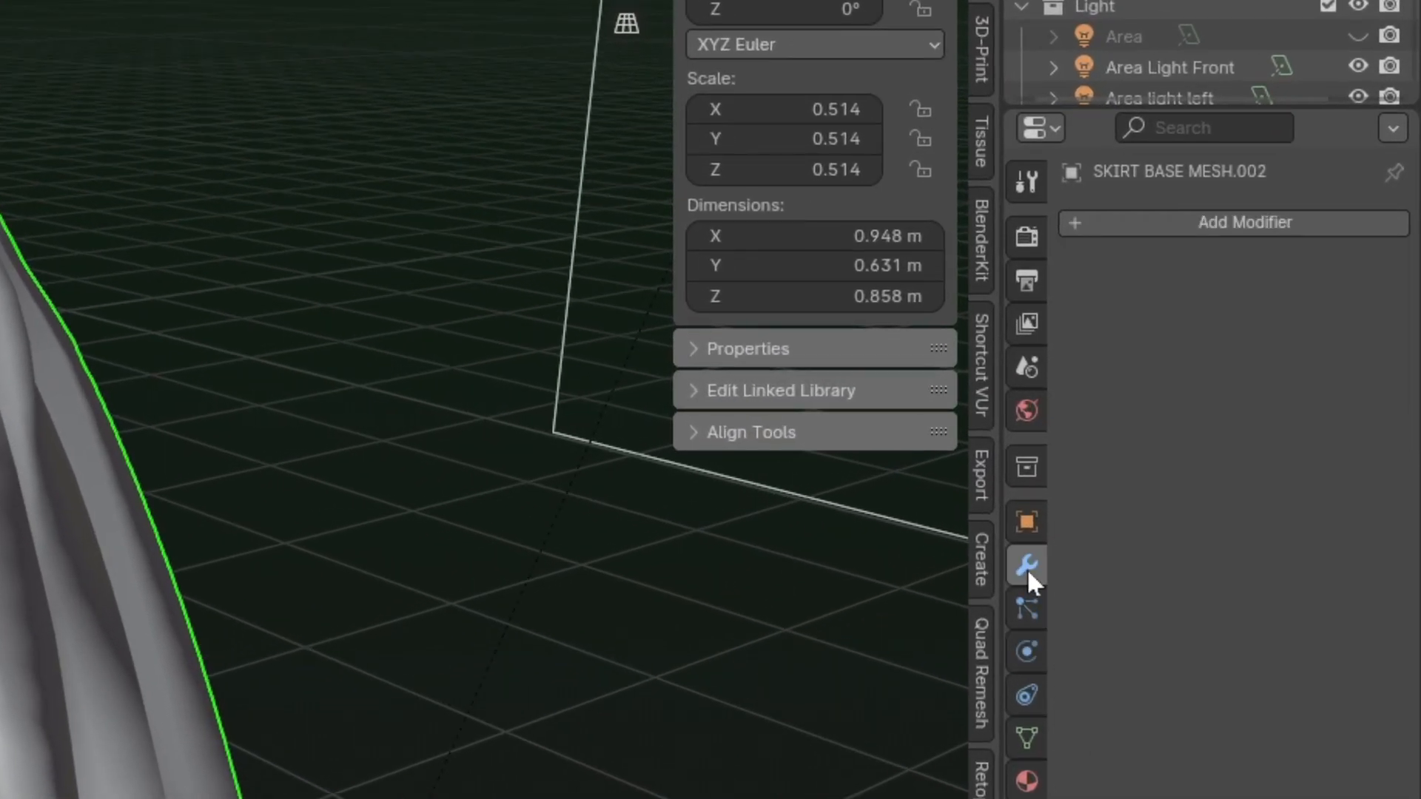
click(1110, 224)
mouse_move(1112, 228)
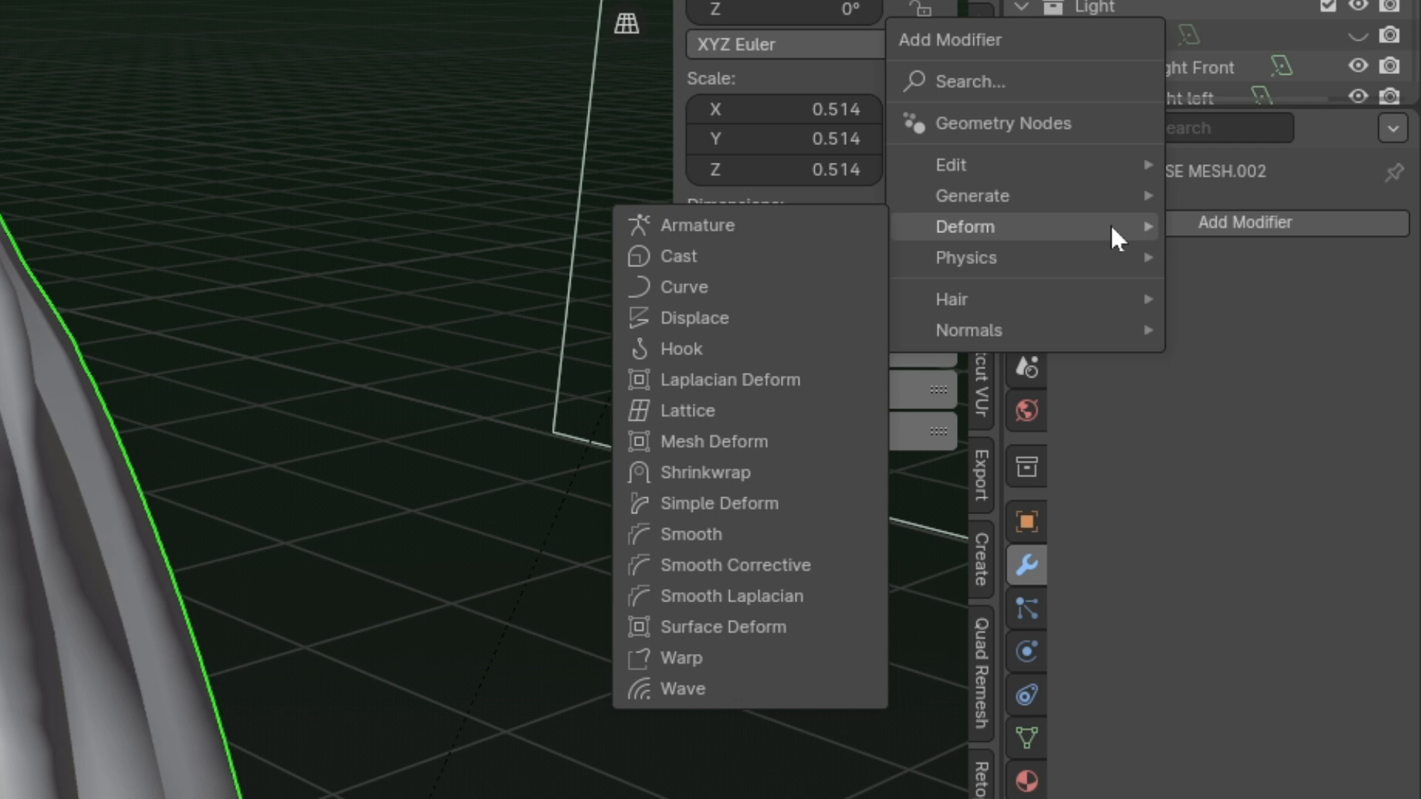
mouse_move(1014, 194)
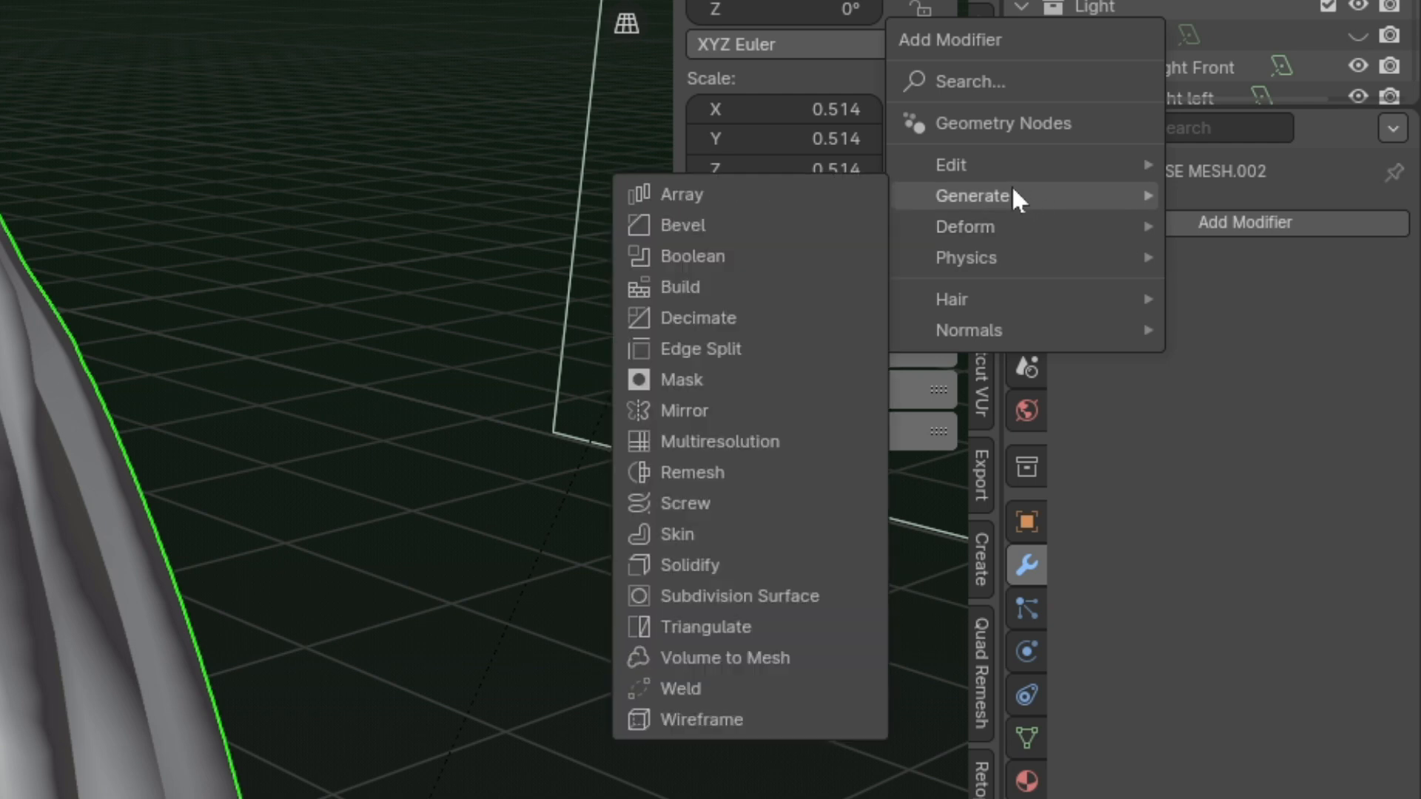
click(740, 596)
scroll(357, 175, down, 8)
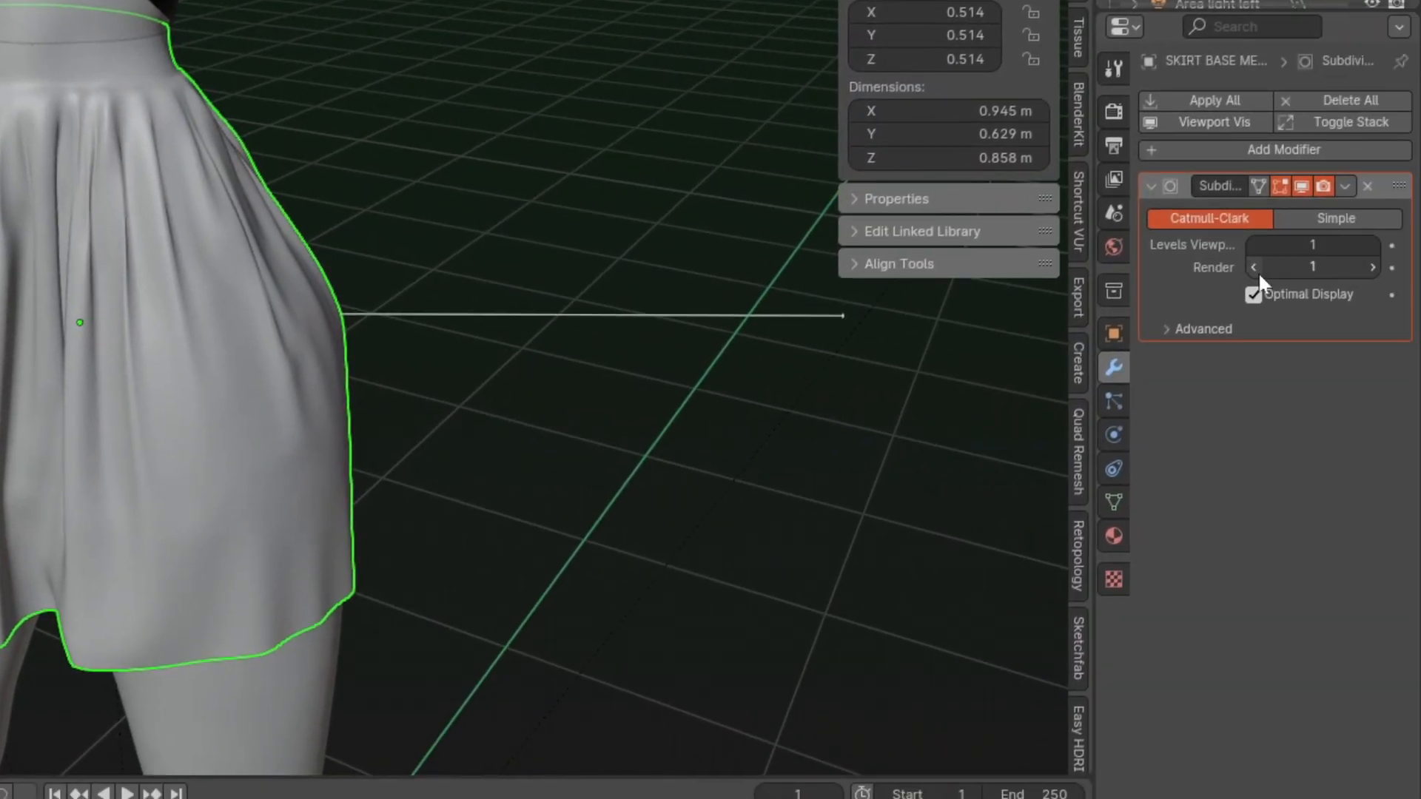
Add a Solidify modifier to the skirt after the Subdivision modifier
click(1288, 147)
mouse_move(1288, 147)
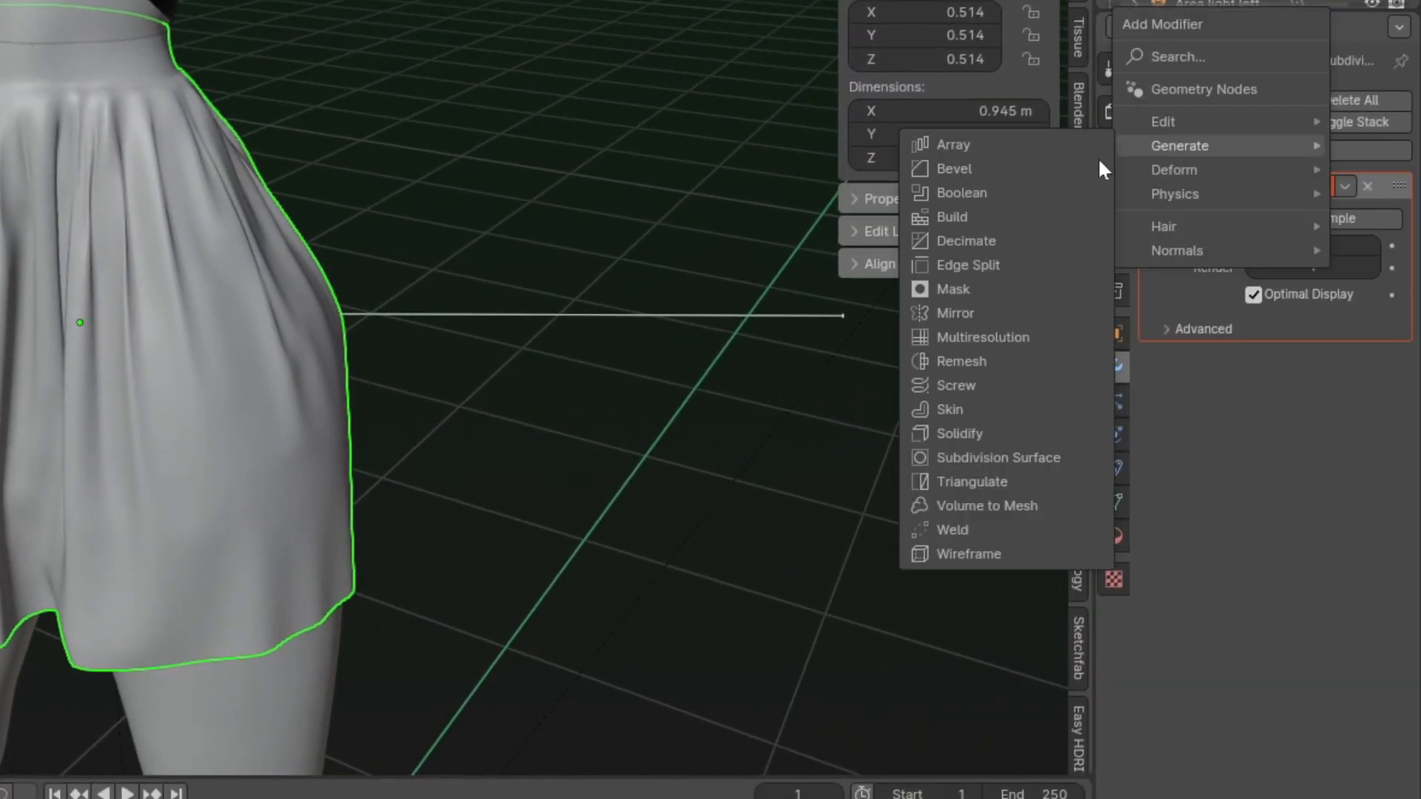
click(972, 435)
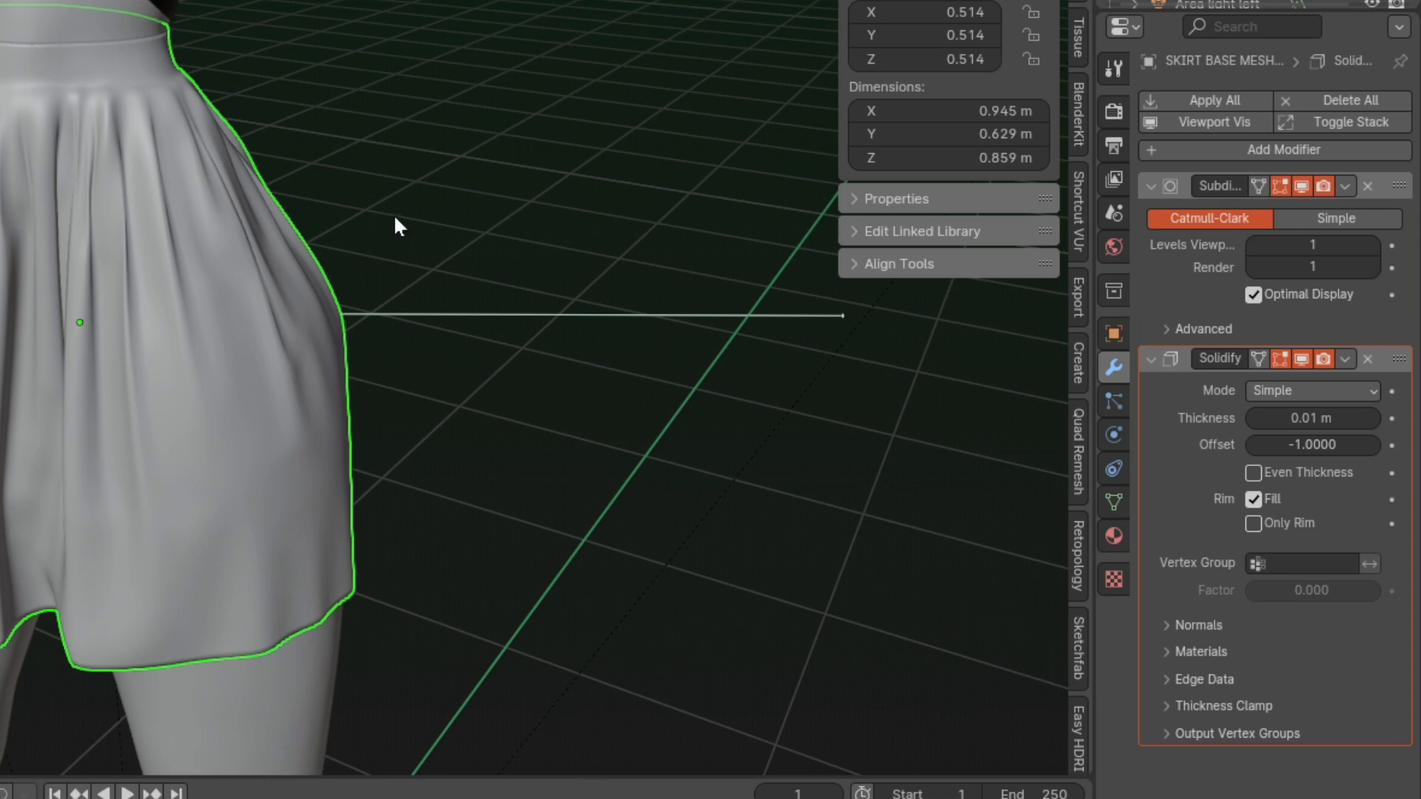
Set the Solidify thickness to 0.001 m and the offset to 0, and enable Even Thickness
scroll(533, 388, up, 10)
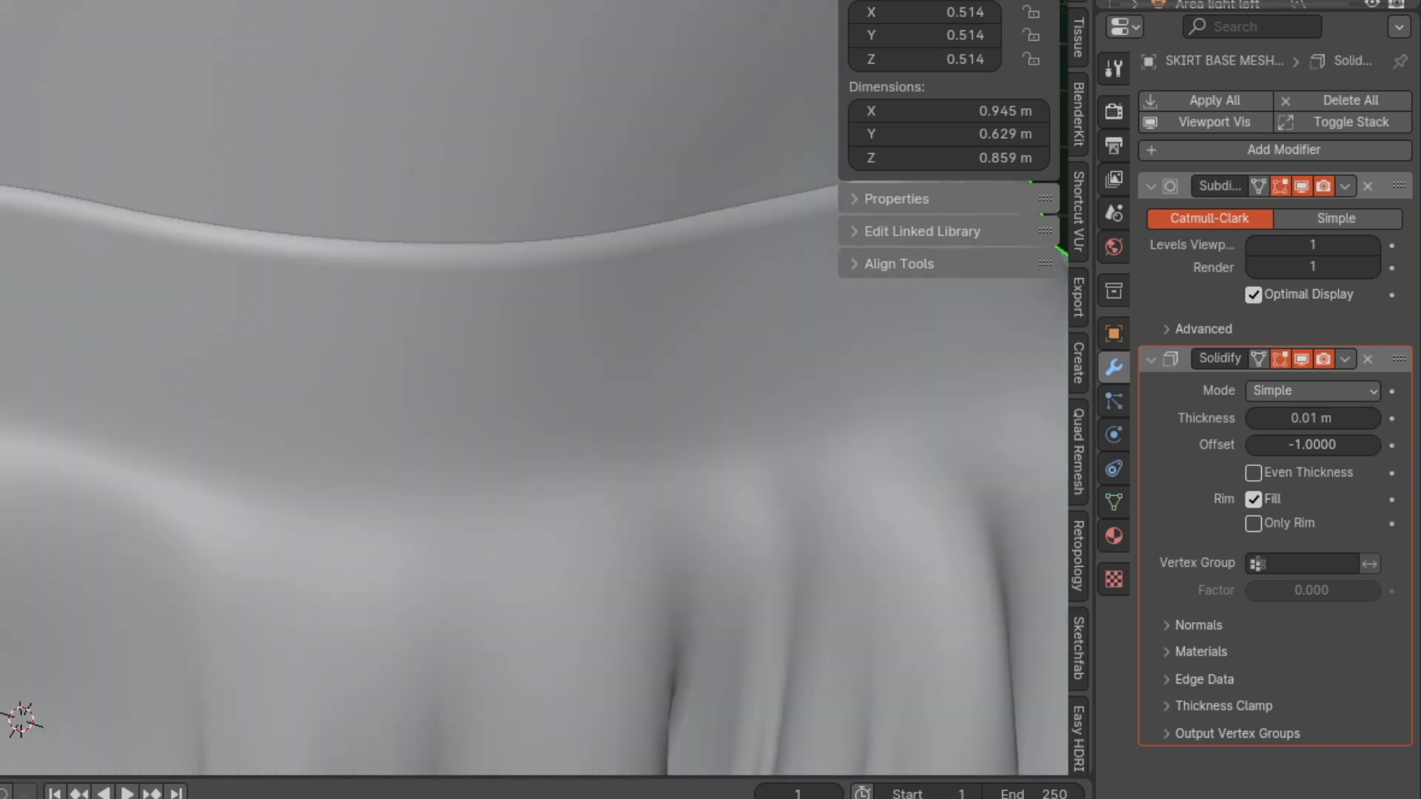
middle_drag(533, 389, 469, 152)
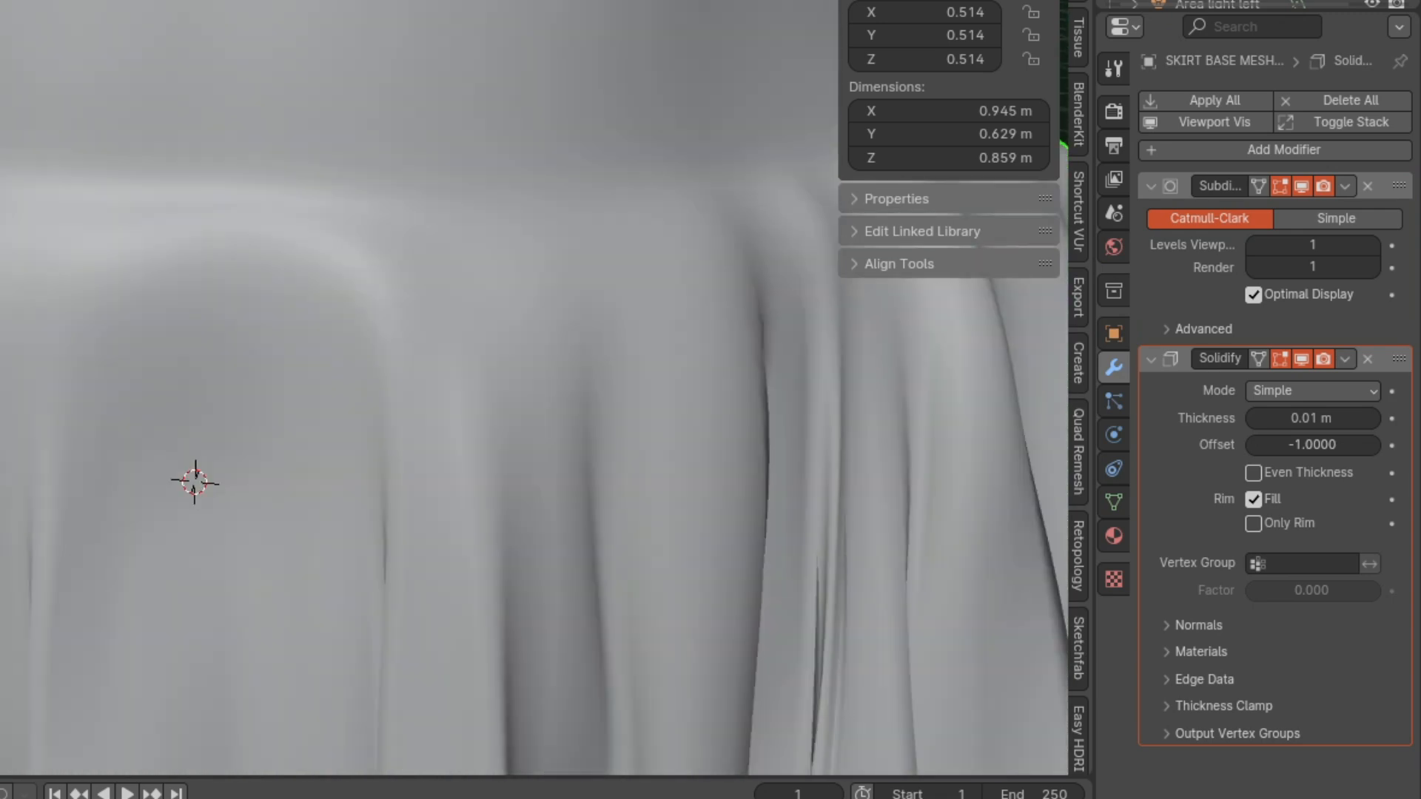
scroll(533, 388, down, 10)
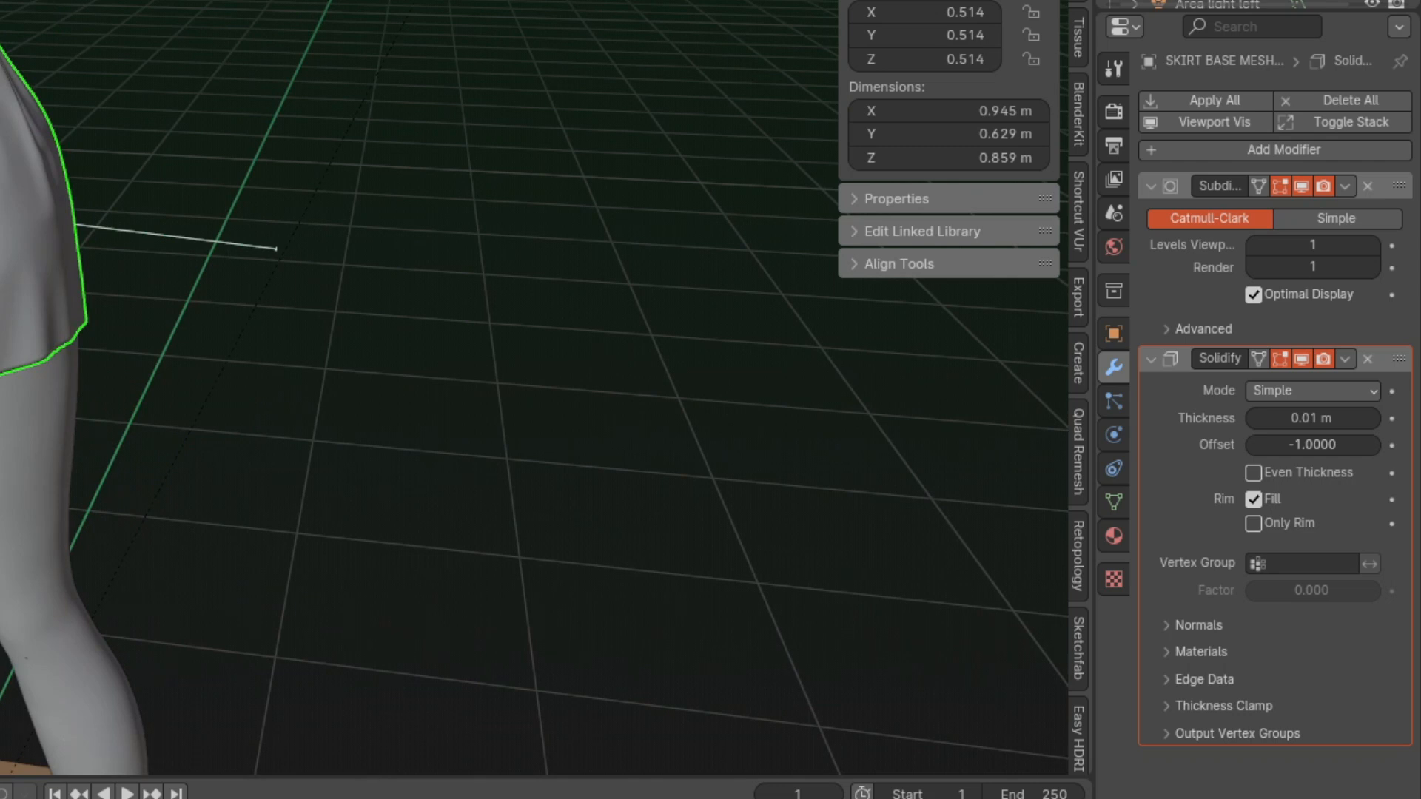
middle_drag(533, 388, 573, 356)
scroll(532, 388, up, 3)
scroll(533, 389, up, 3)
scroll(533, 389, up, 2)
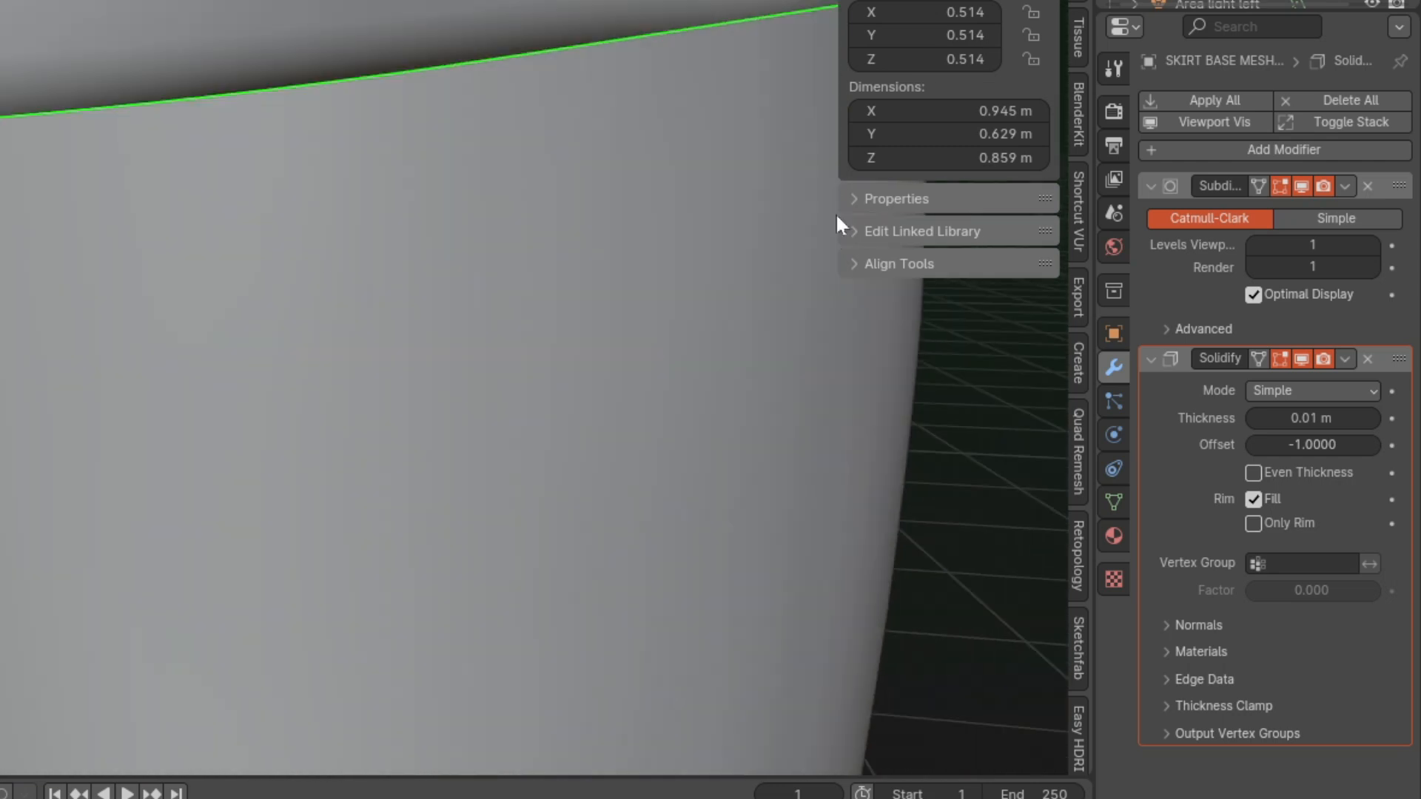
click(1334, 419)
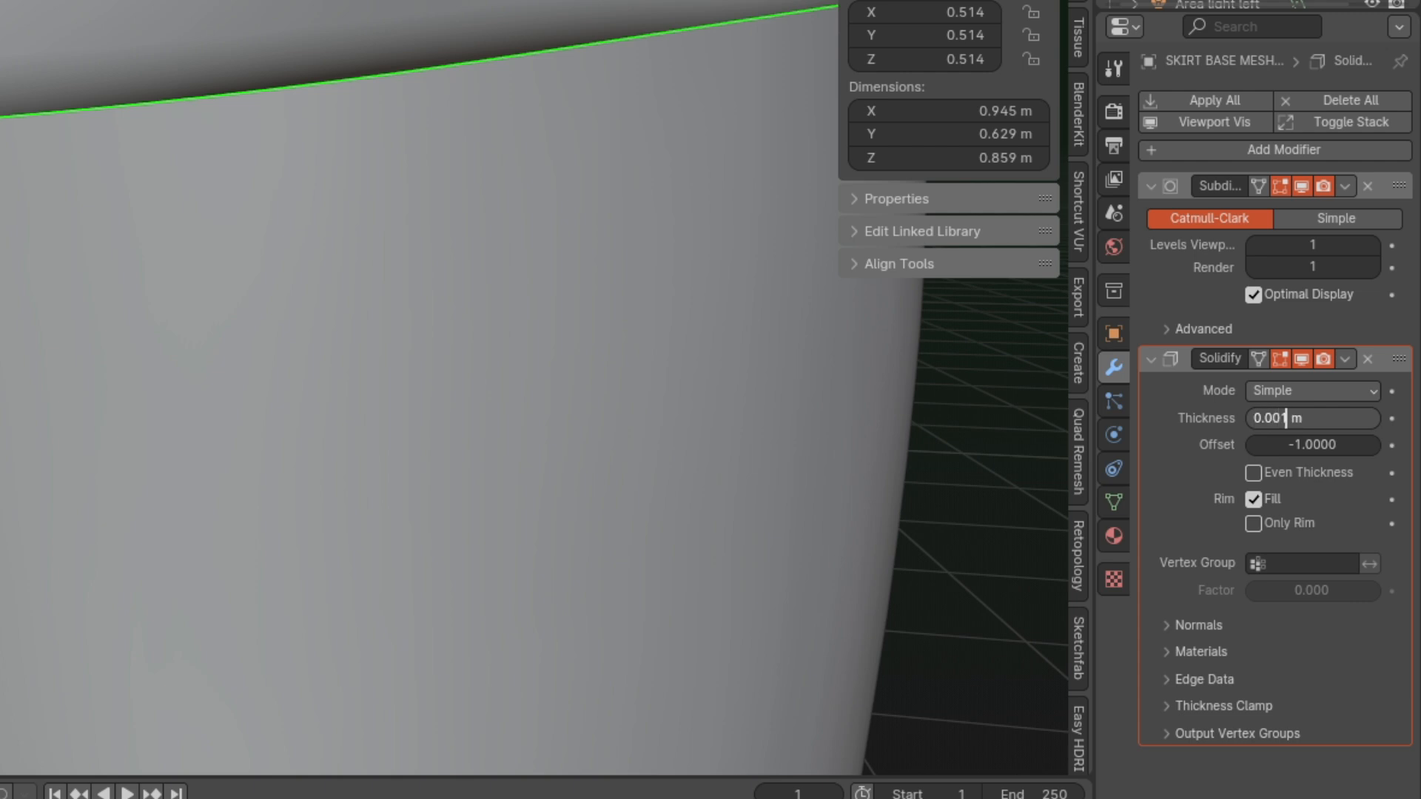
key(Return)
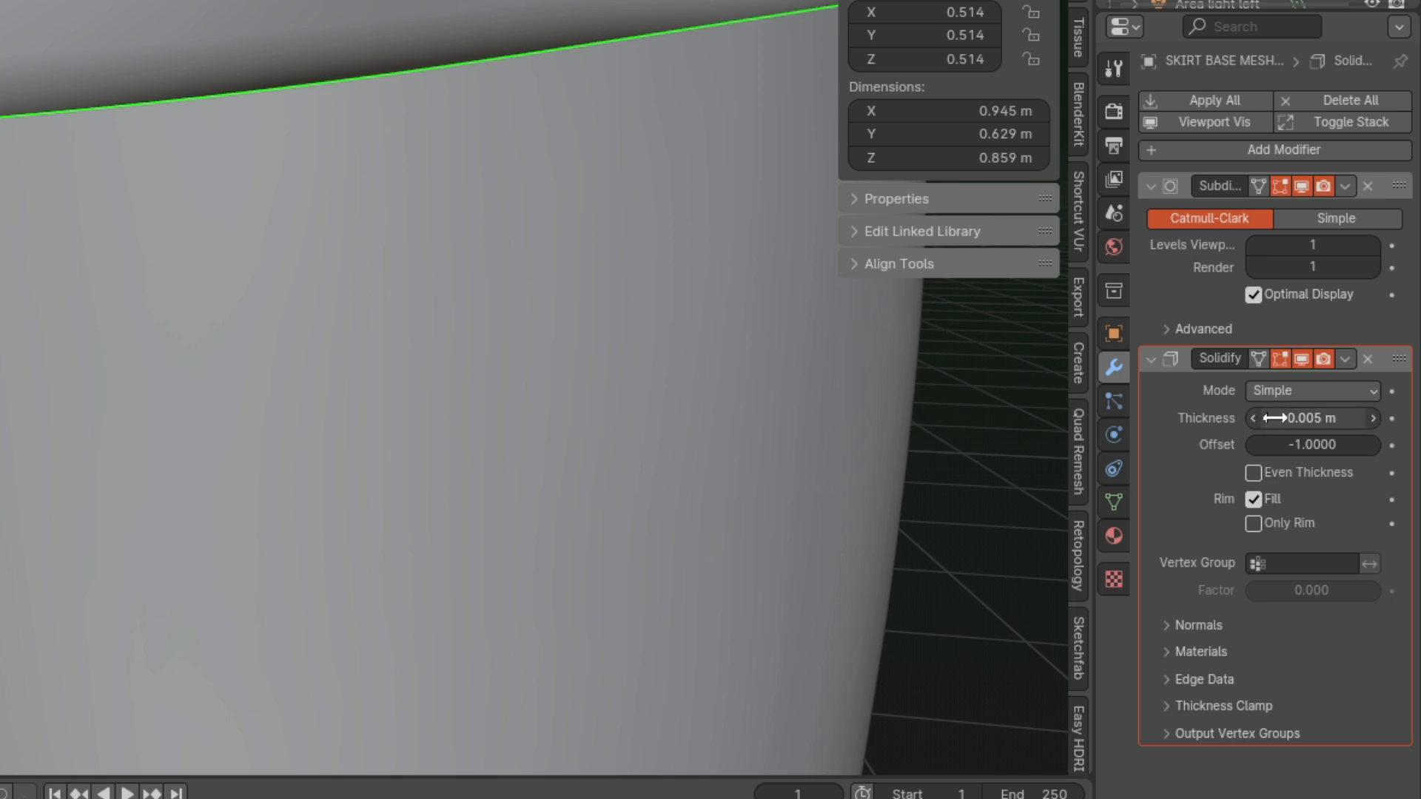
click(1311, 418)
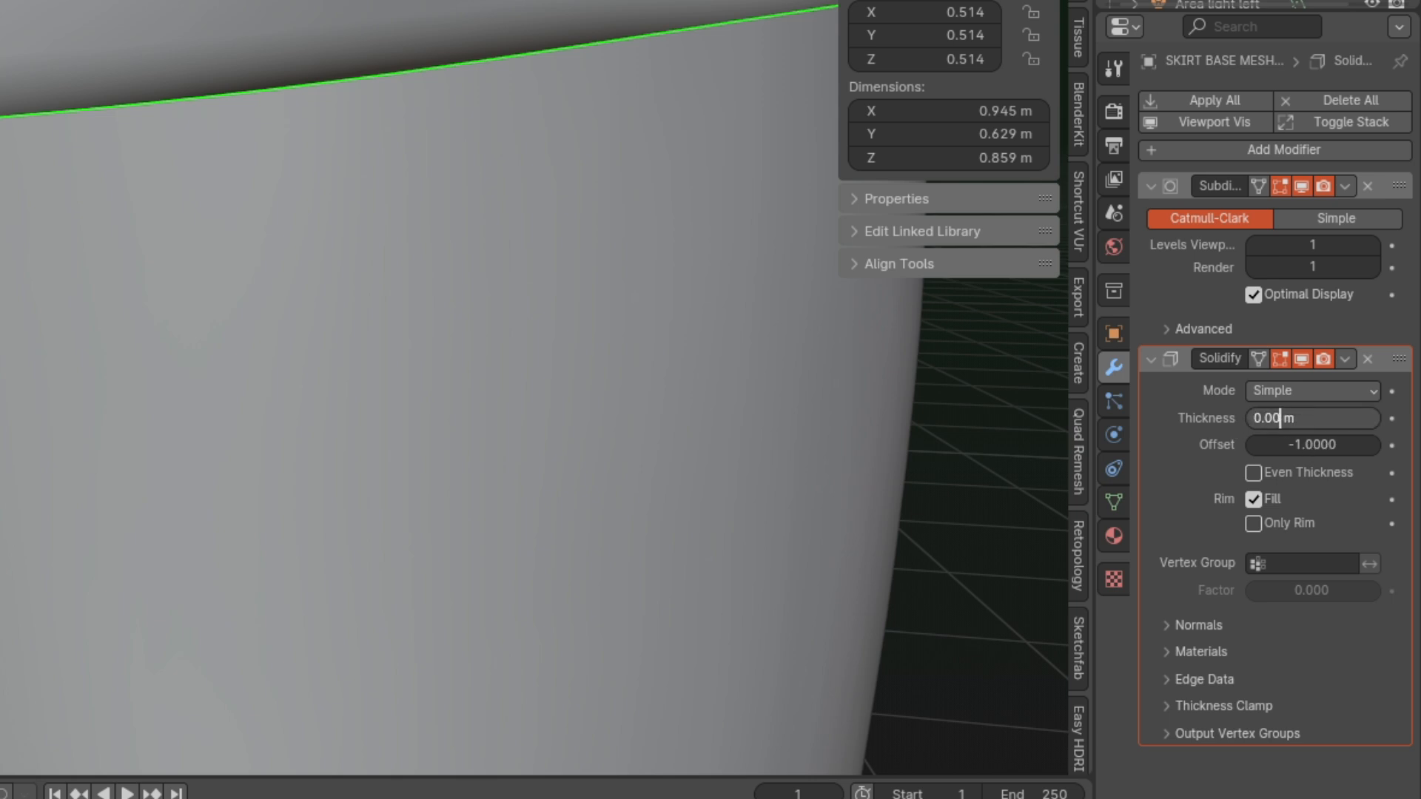
click(1311, 445)
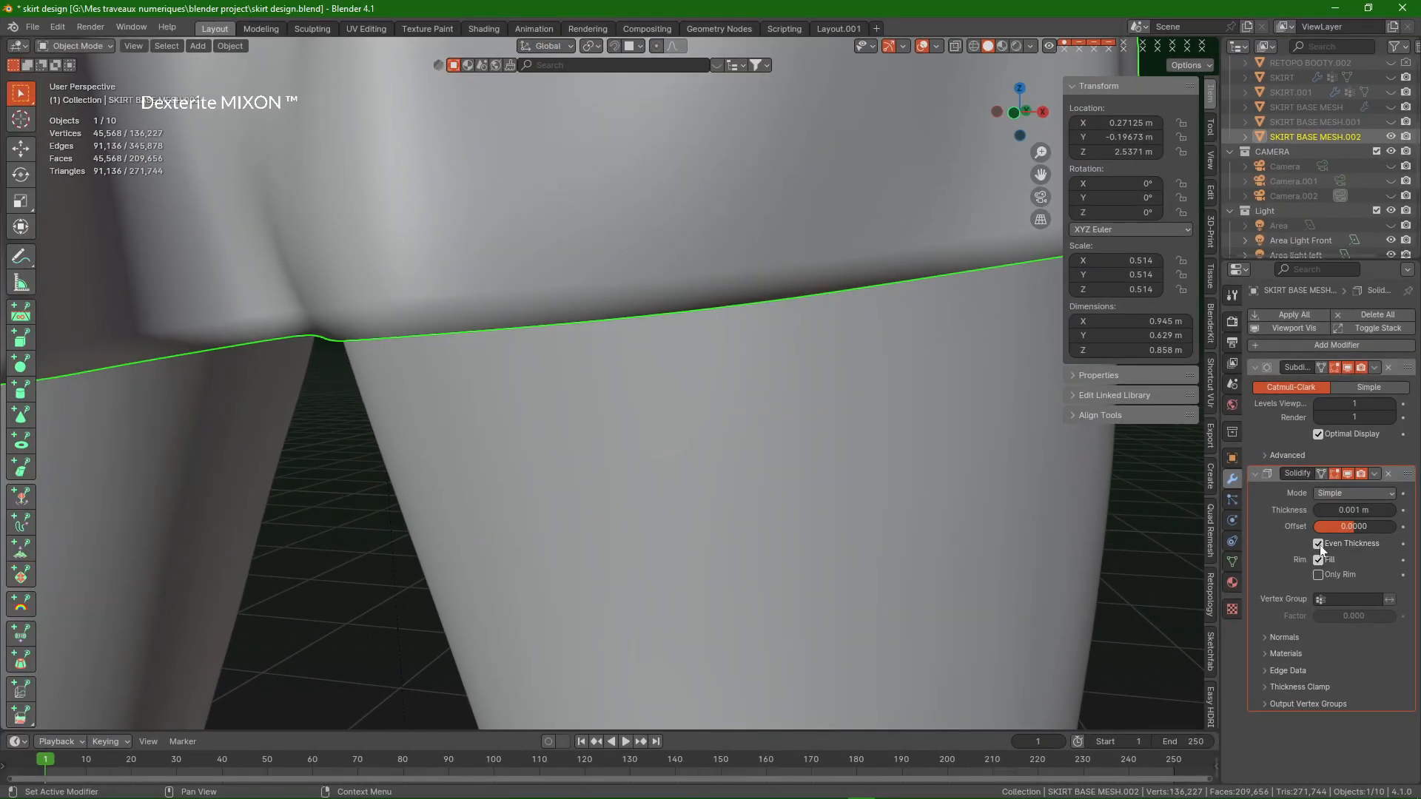
Examine the thickened skirt's overall drape and the fit of its waistband edge around the body
scroll(983, 583, down, 10)
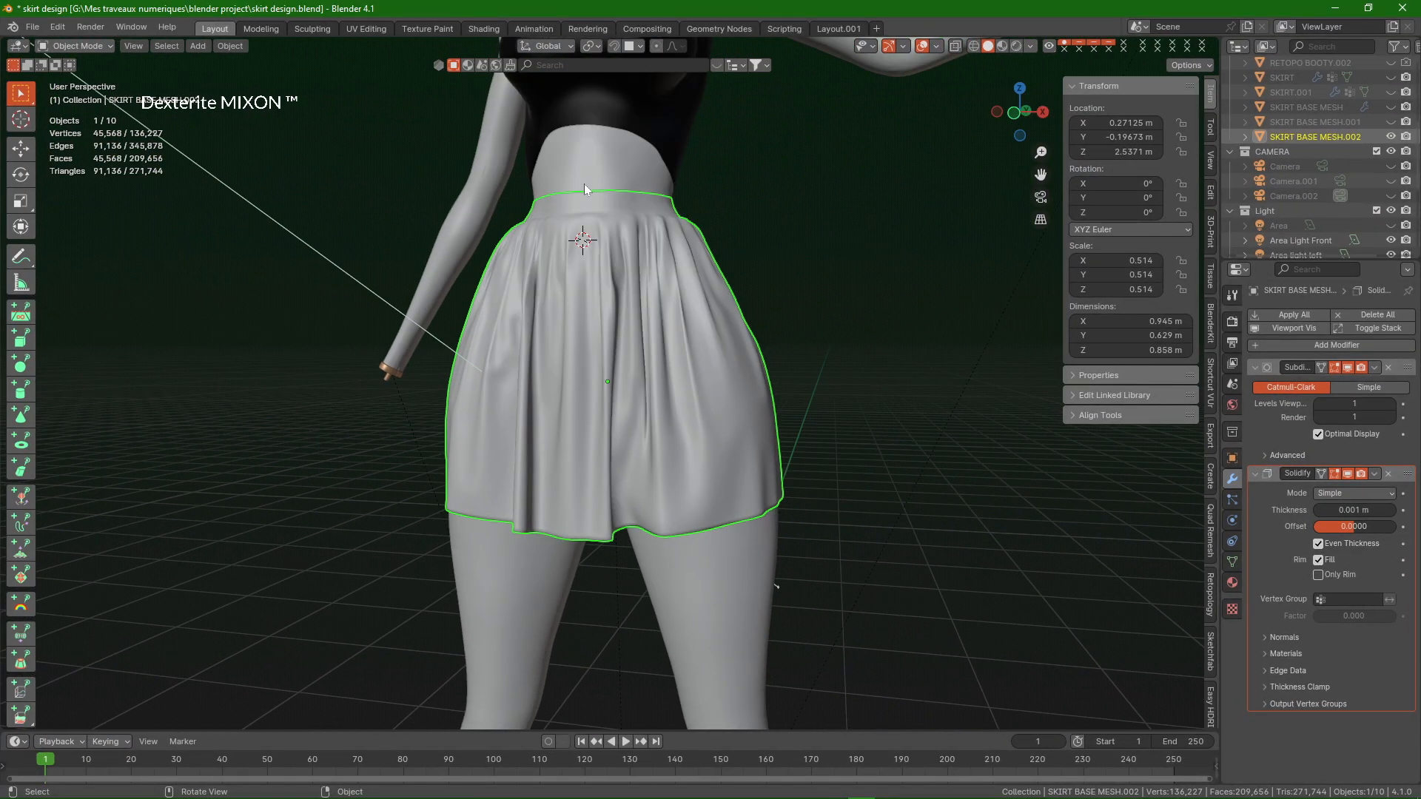
scroll(584, 183, up, 7)
middle_drag(538, 83, 536, 159)
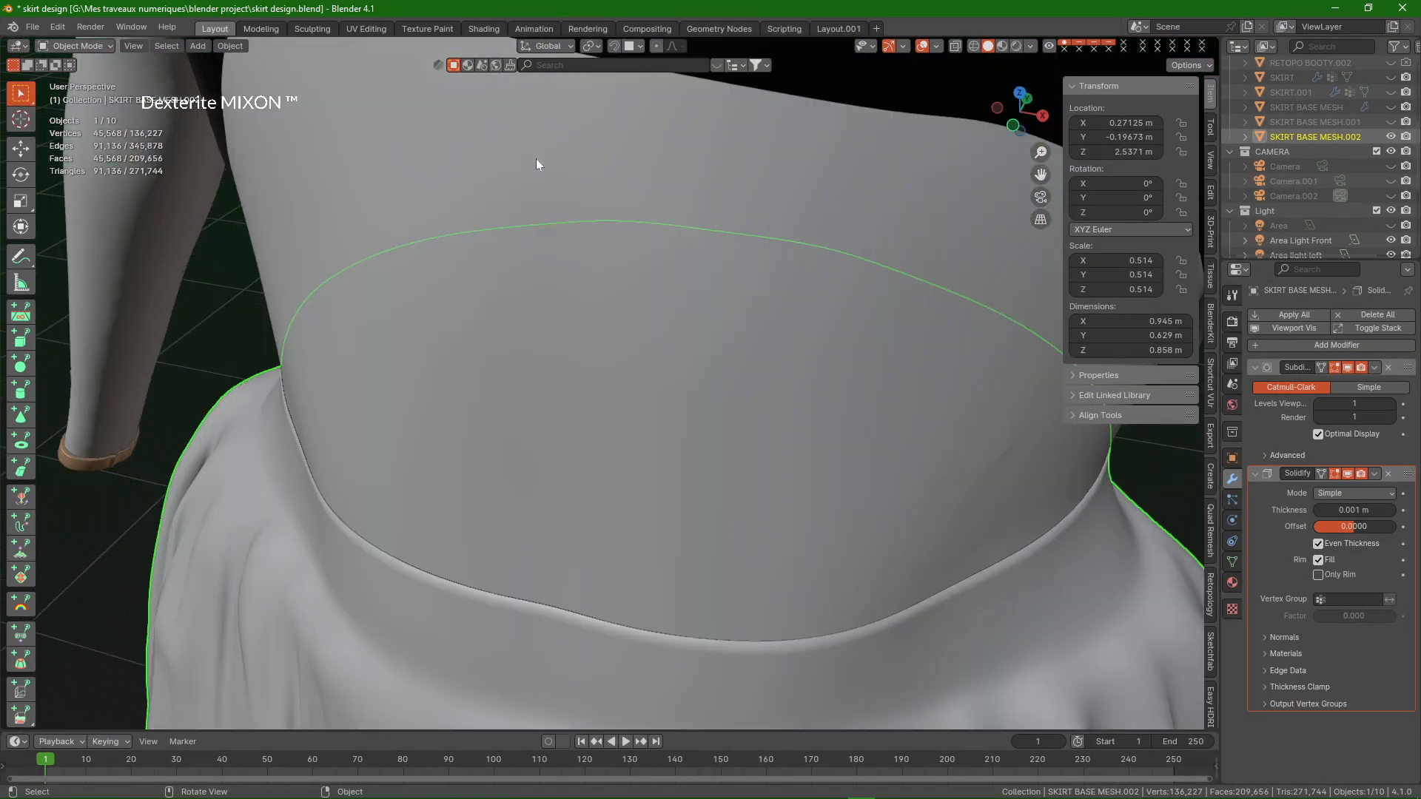
scroll(313, 504, up, 3)
scroll(250, 210, down, 4)
scroll(250, 210, down, 5)
middle_drag(647, 391, 647, 391)
Switch to the Shading workspace and assign the existing material Material.002 to the skirt
click(485, 29)
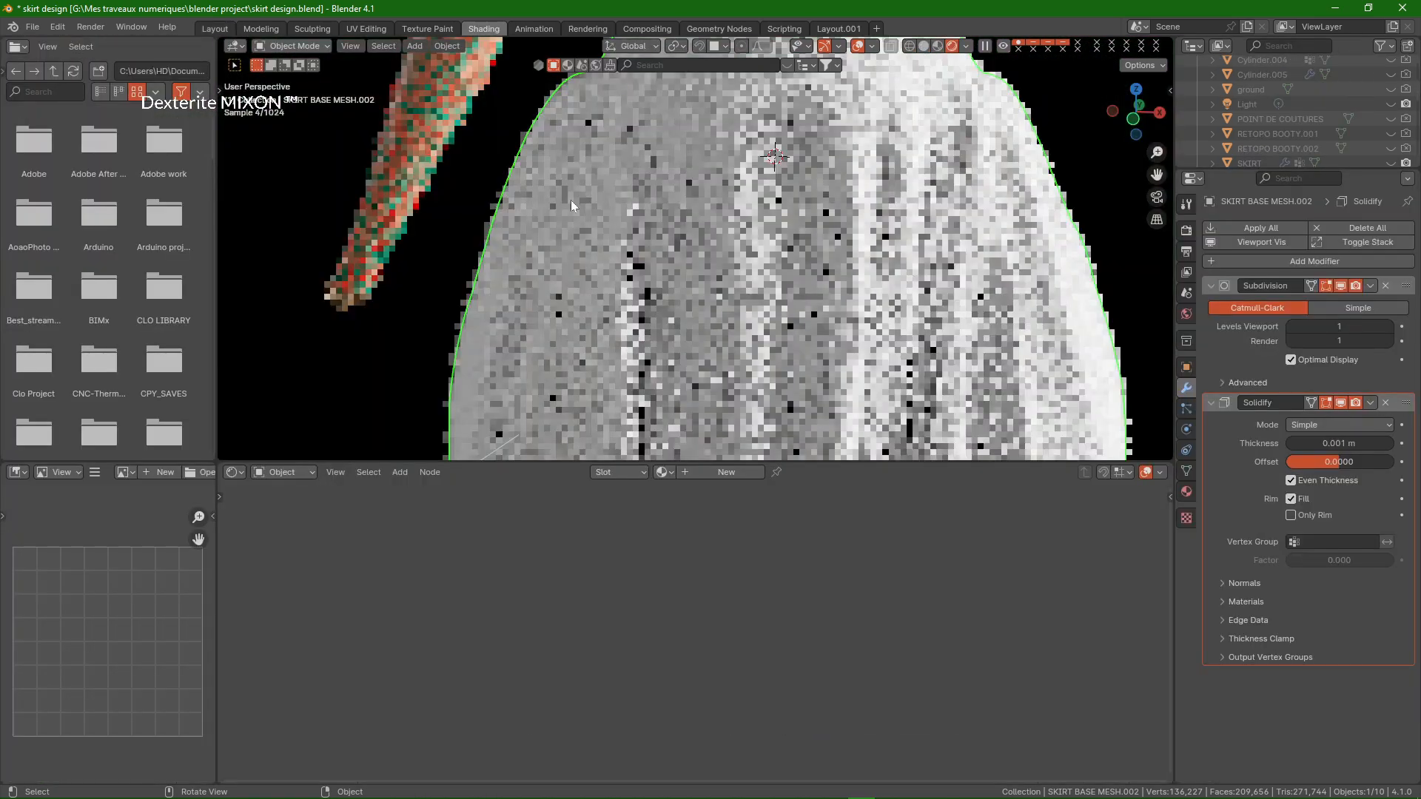
middle_drag(671, 212, 565, 136)
scroll(564, 135, up, 3)
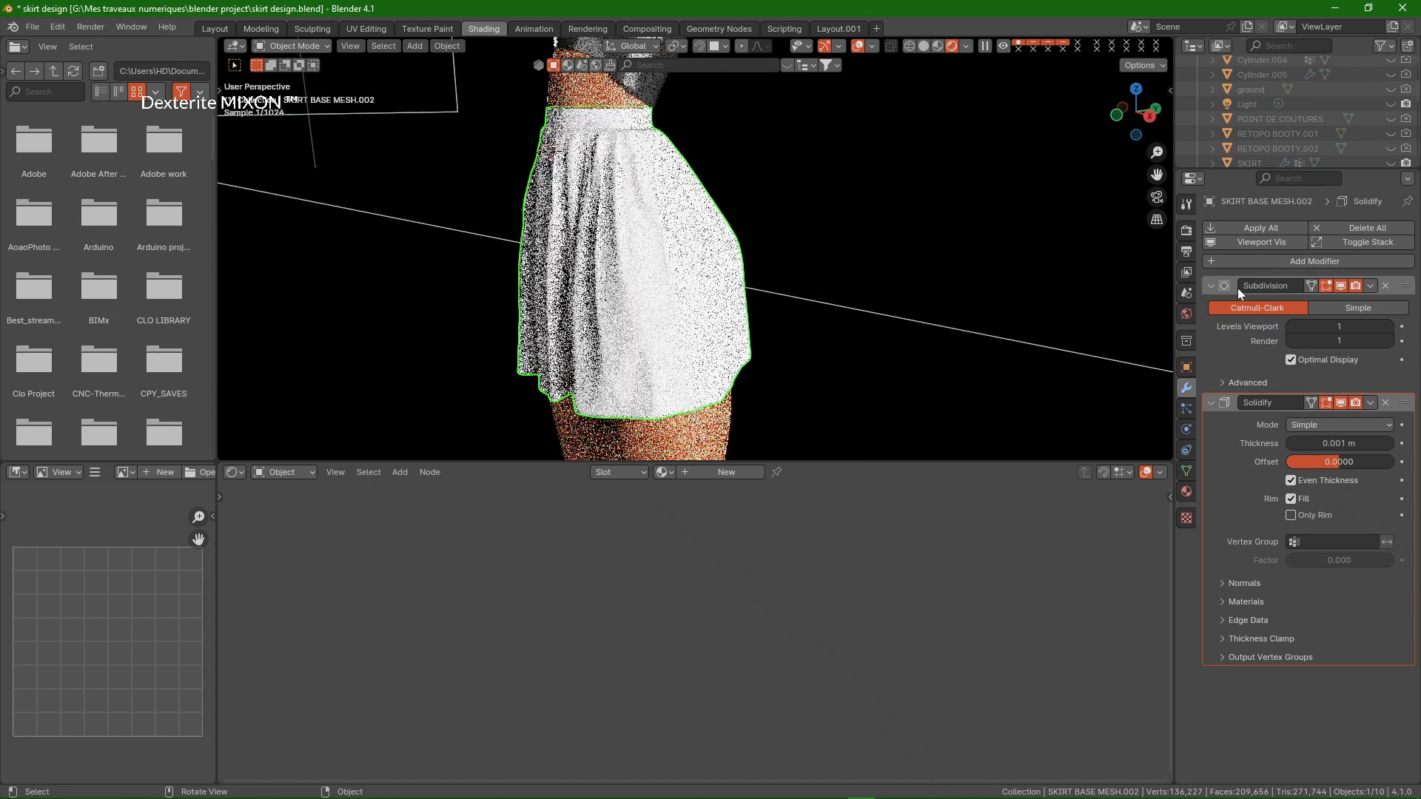
click(1186, 492)
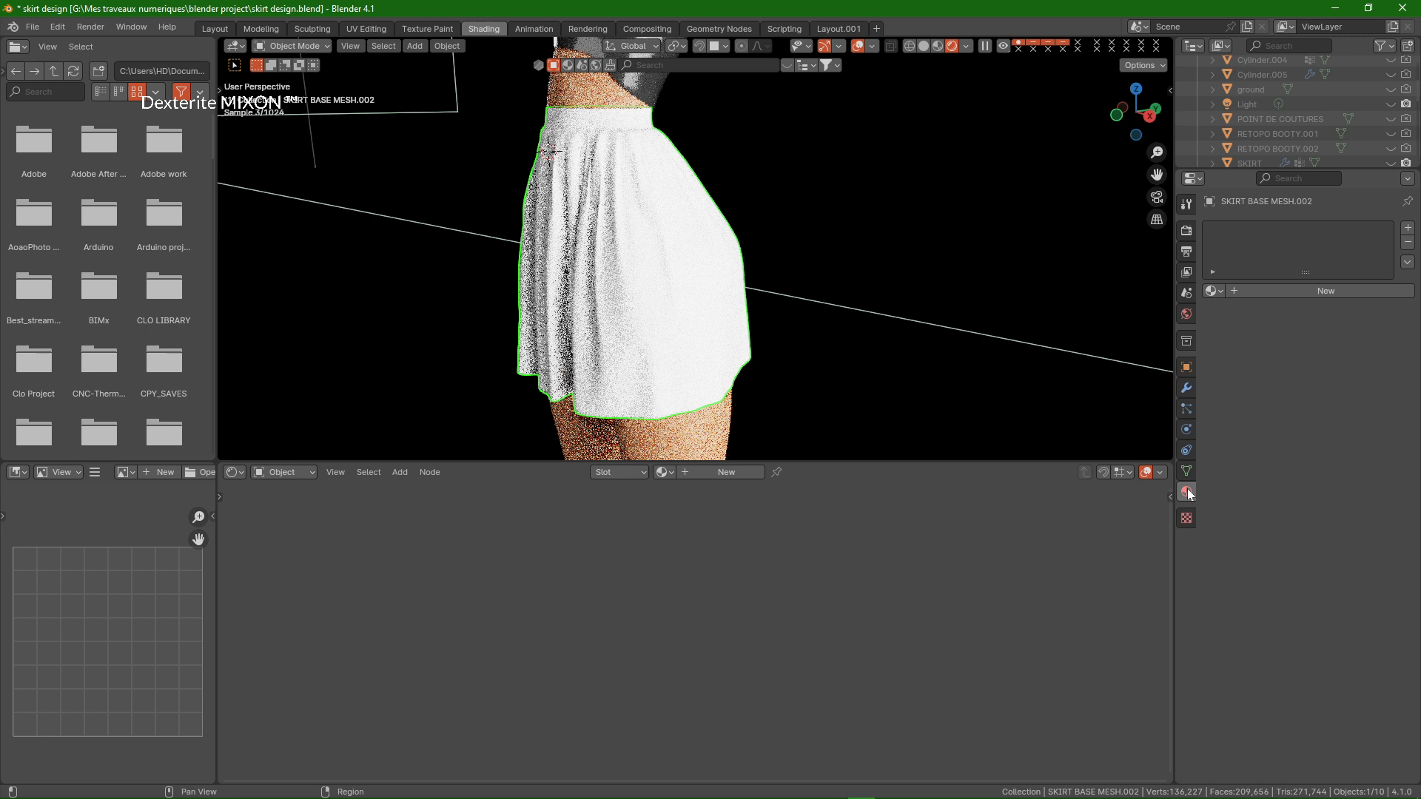
click(663, 472)
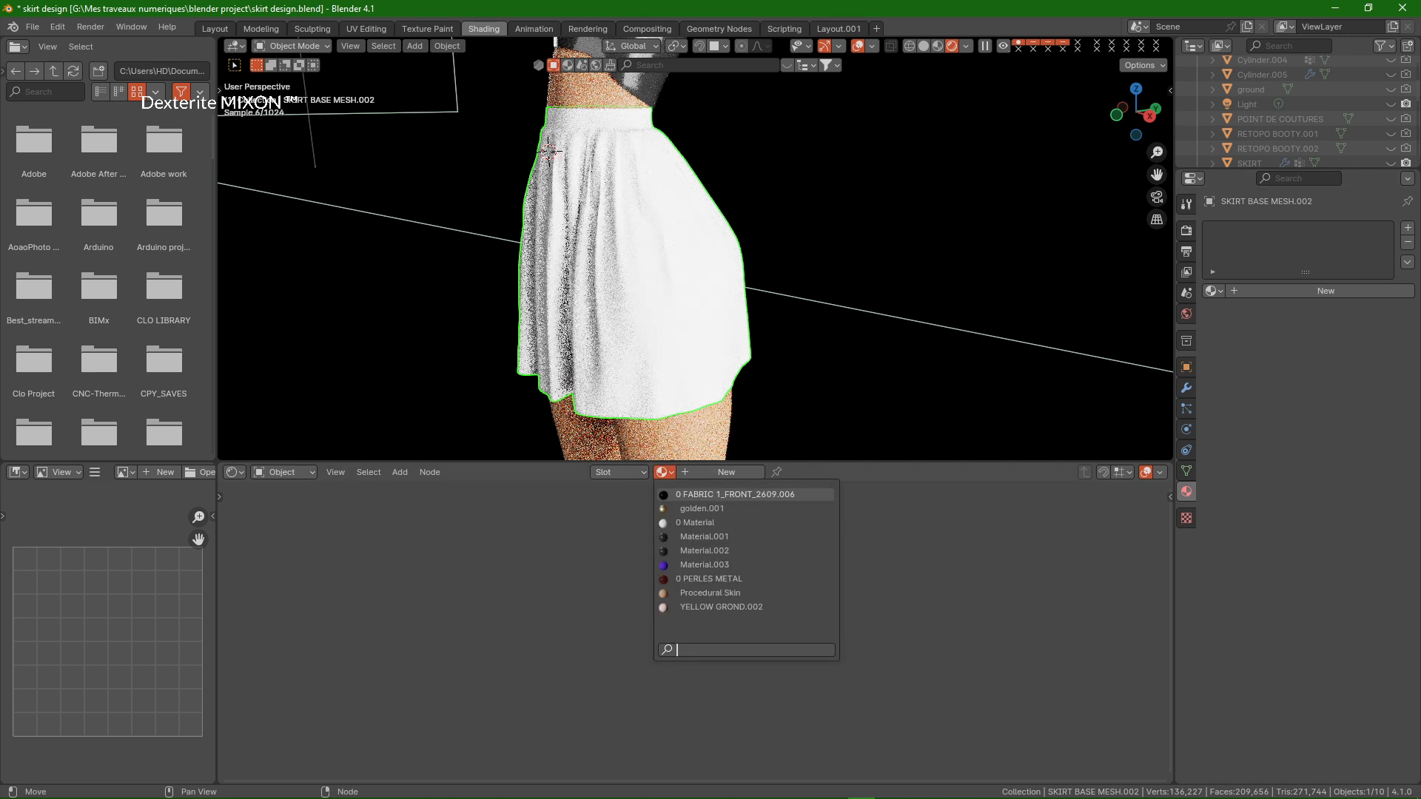
click(705, 551)
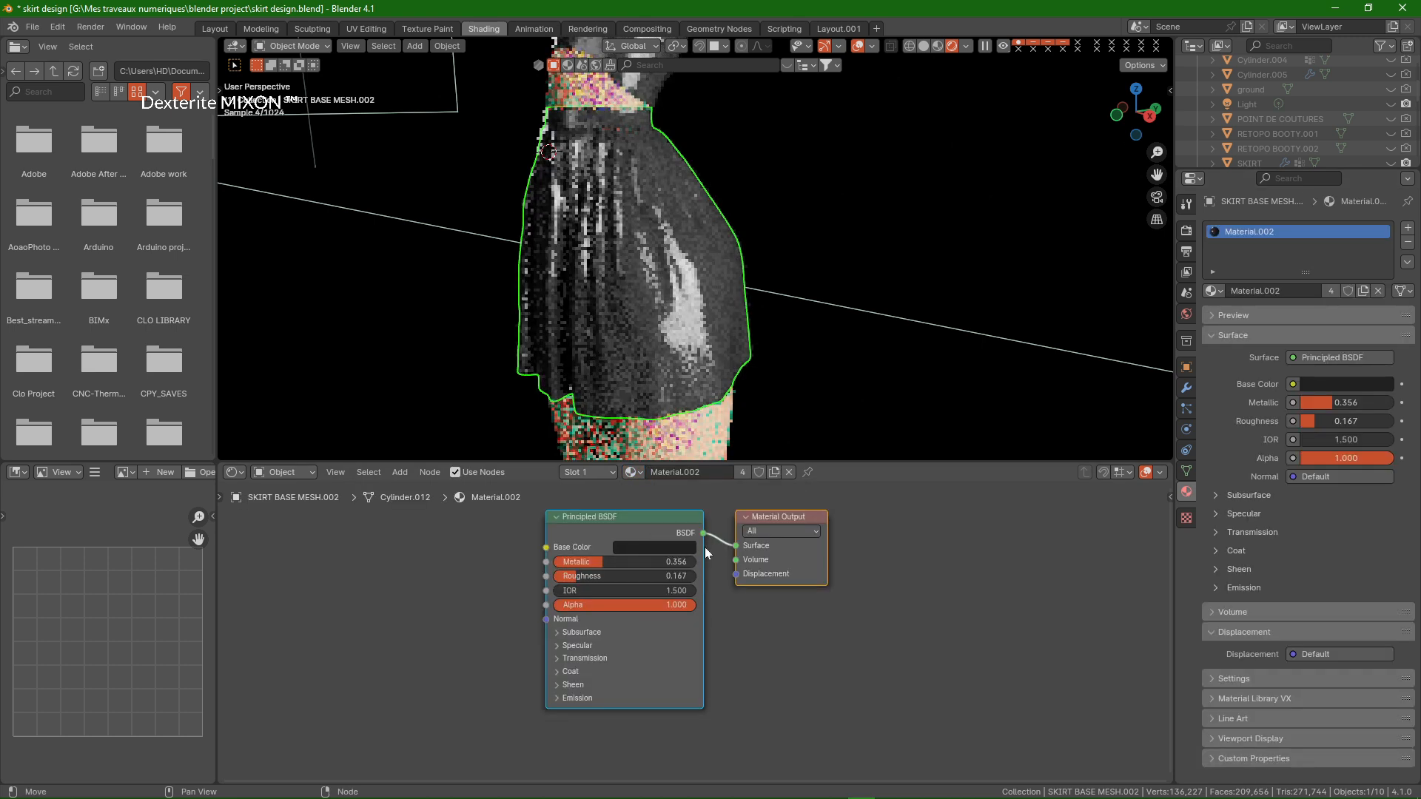
Make a single-user copy of the skirt's material and set its metallic to 0.124, roughness to 0.558 and IOR to 1.2
click(774, 472)
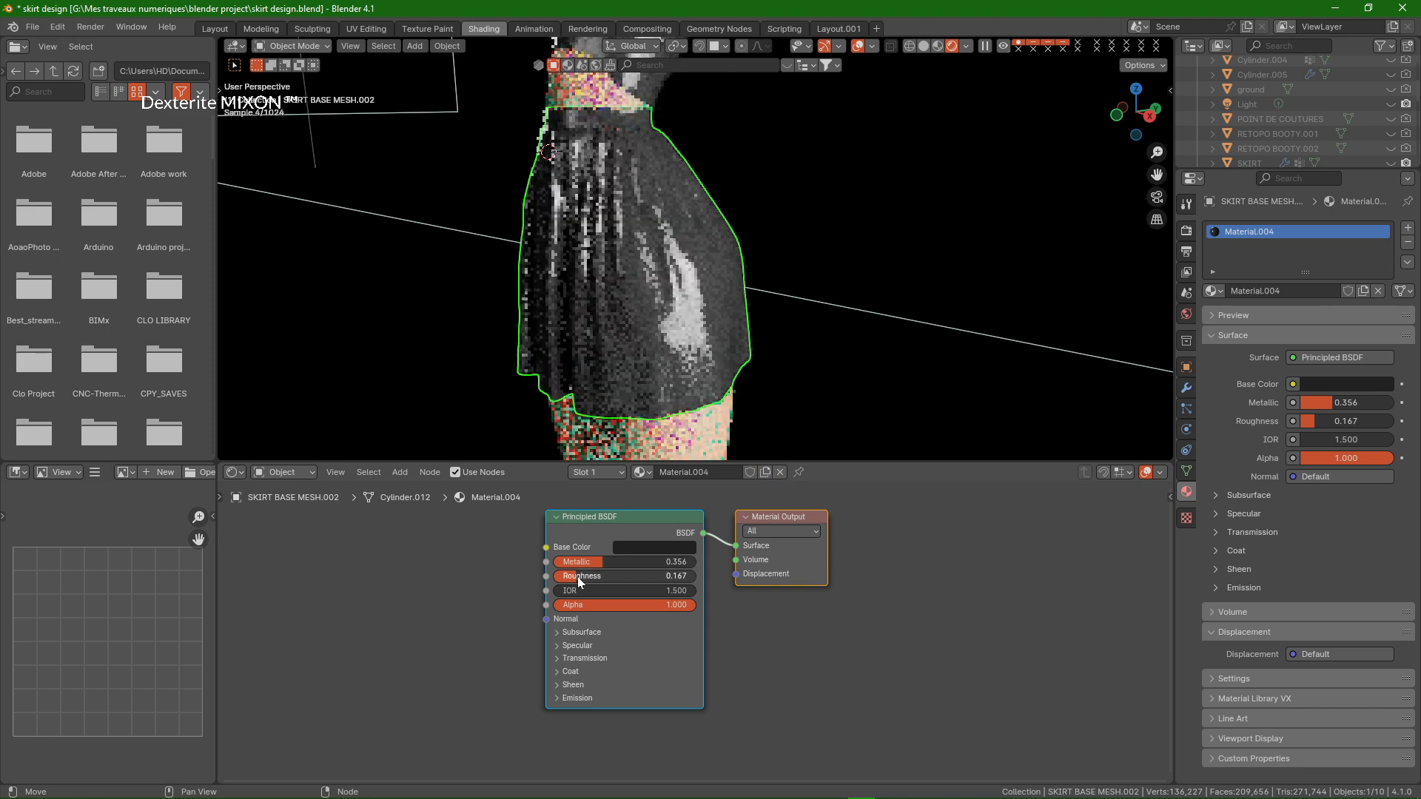
mouse_move(577, 576)
mouse_down()
mouse_move(633, 576)
mouse_move(600, 562)
mouse_up()
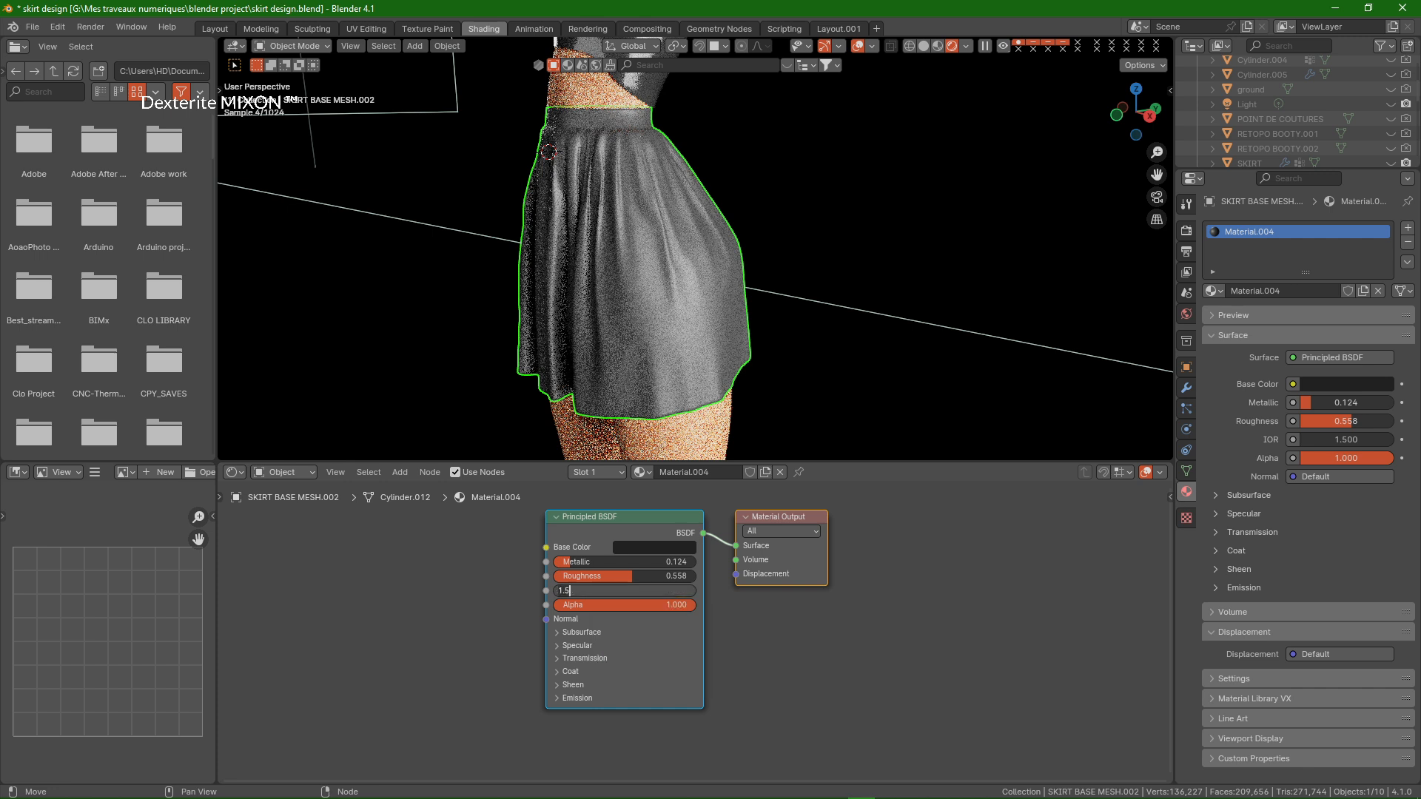
double_click(615, 592)
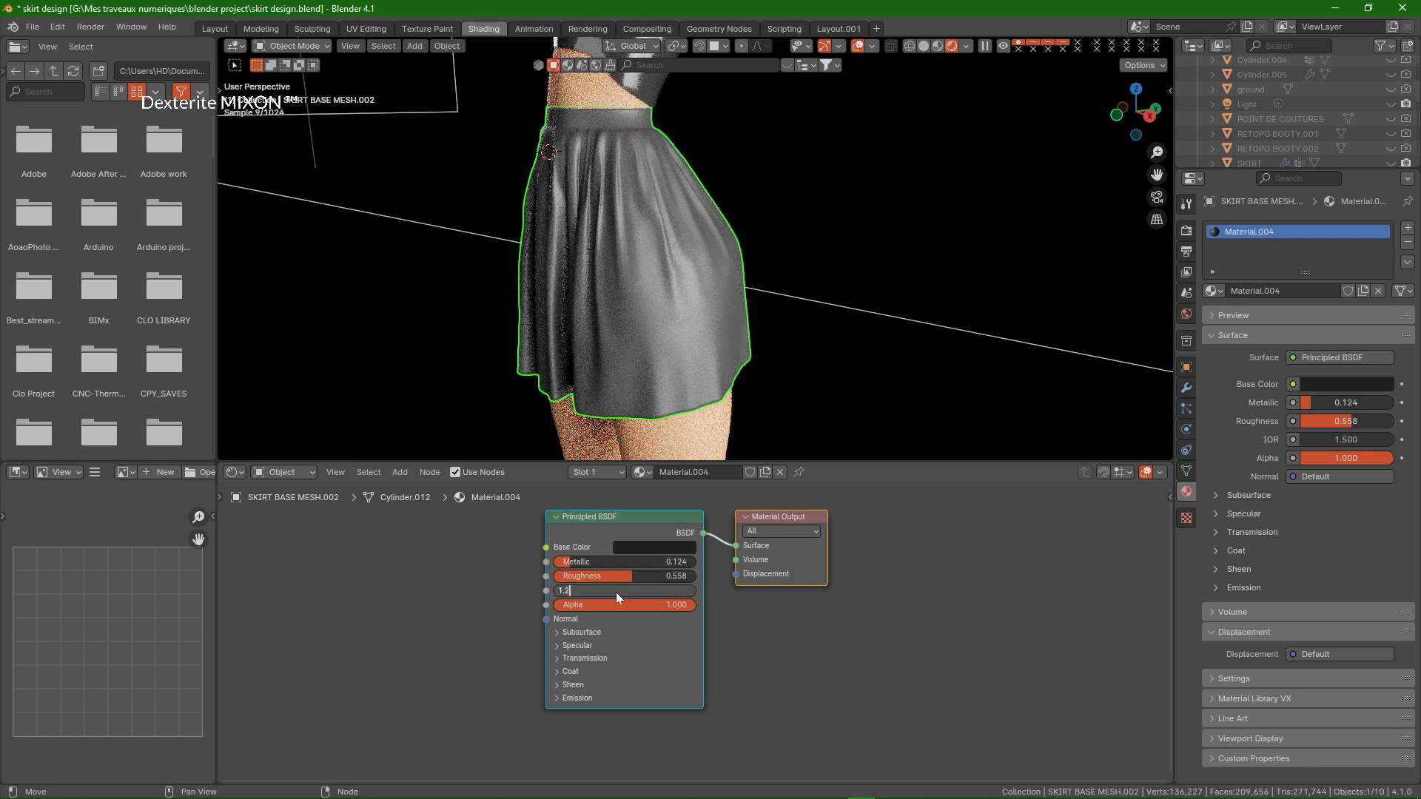
text(2)
key(Return)
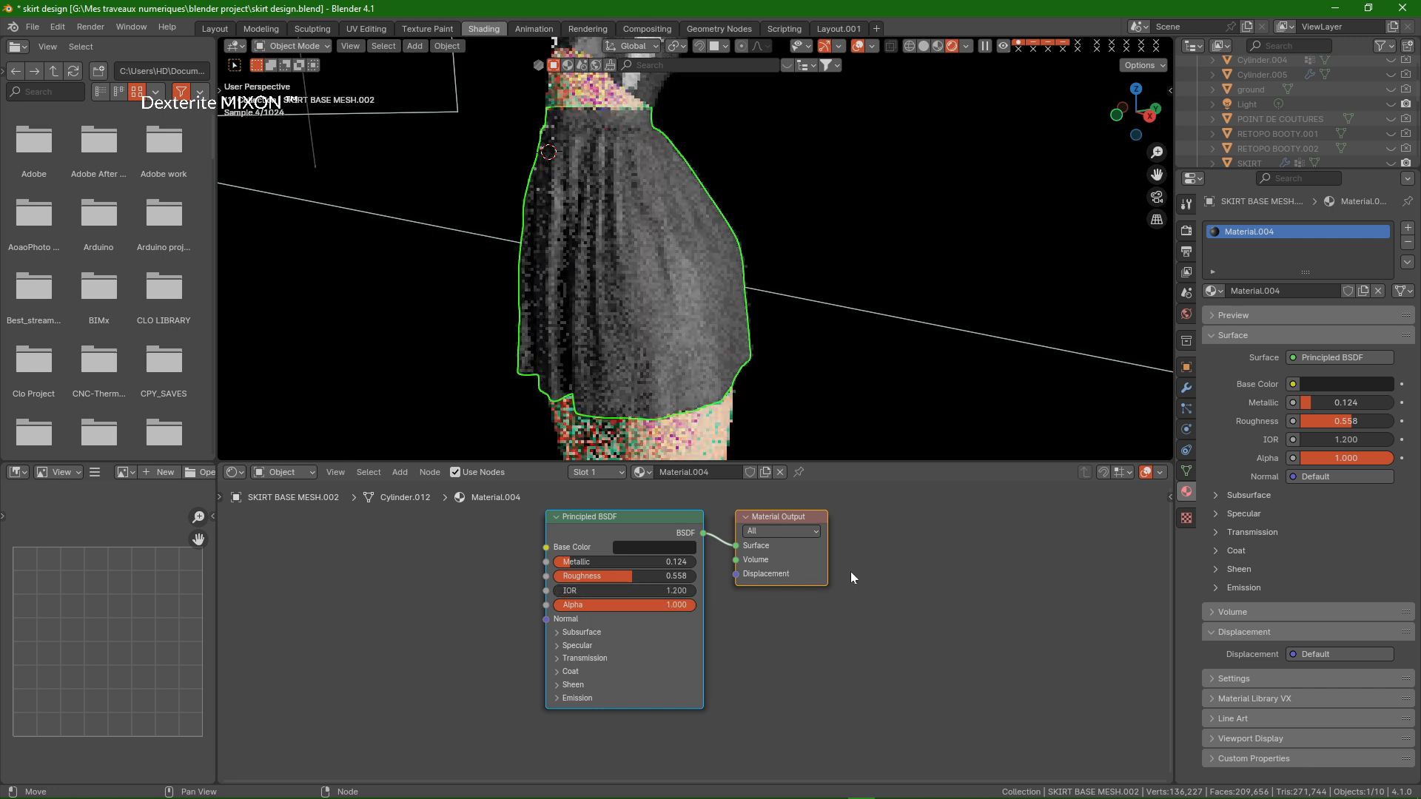
Set the skirt material's metallic to 0.756 and roughness to 0.826 on the Principled BSDF
click(858, 257)
middle_drag(724, 247, 680, 249)
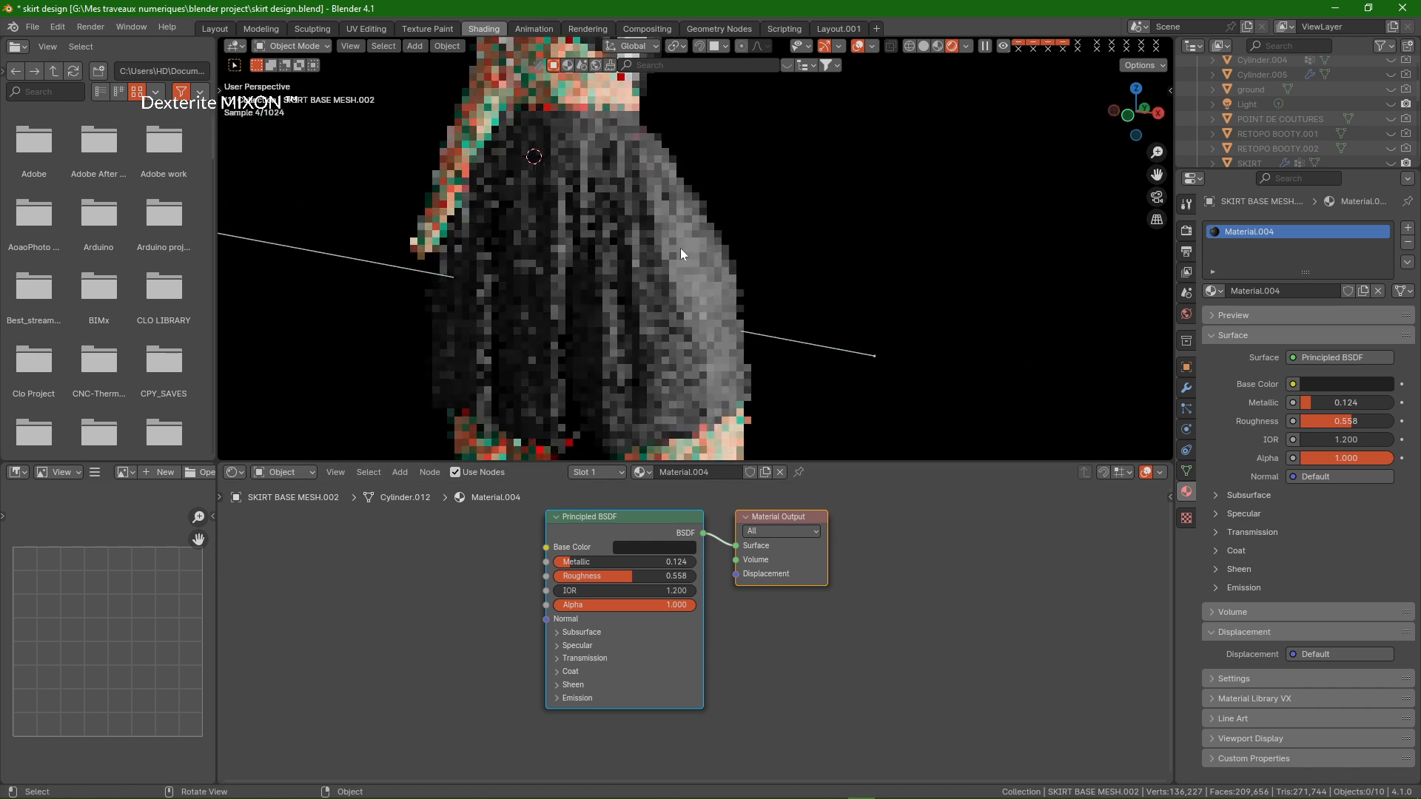
click(681, 249)
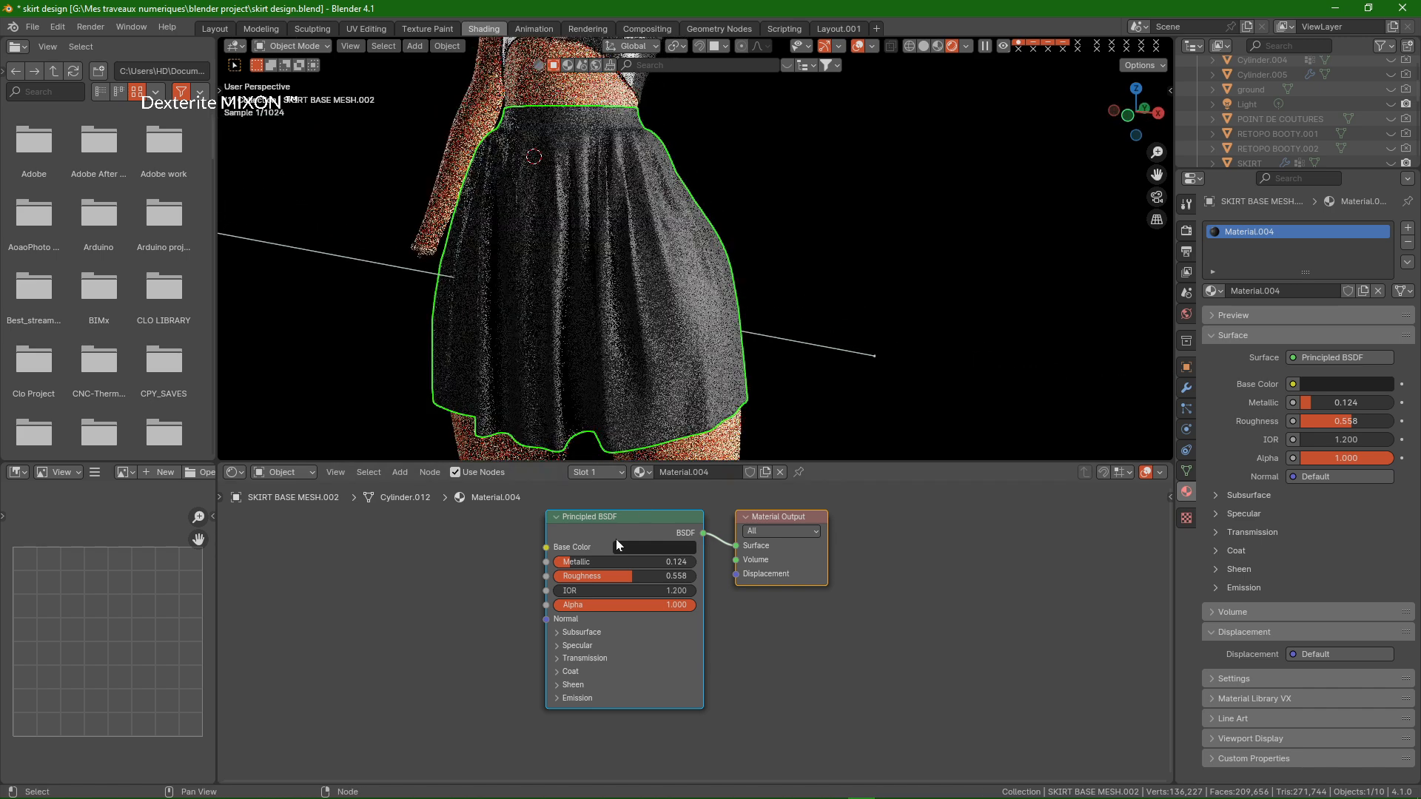
scroll(615, 539, up, 6)
drag(569, 577, 689, 577)
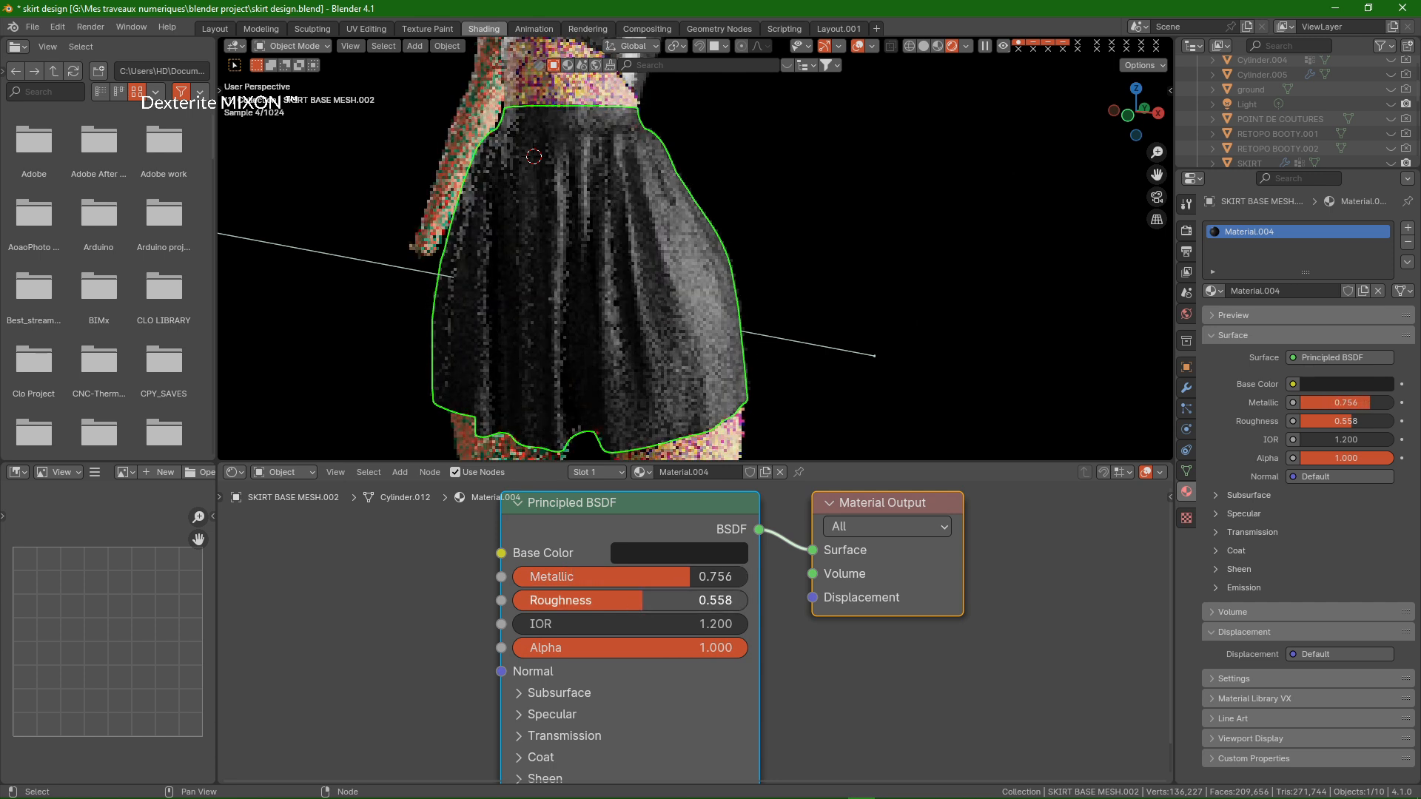
drag(643, 600, 683, 600)
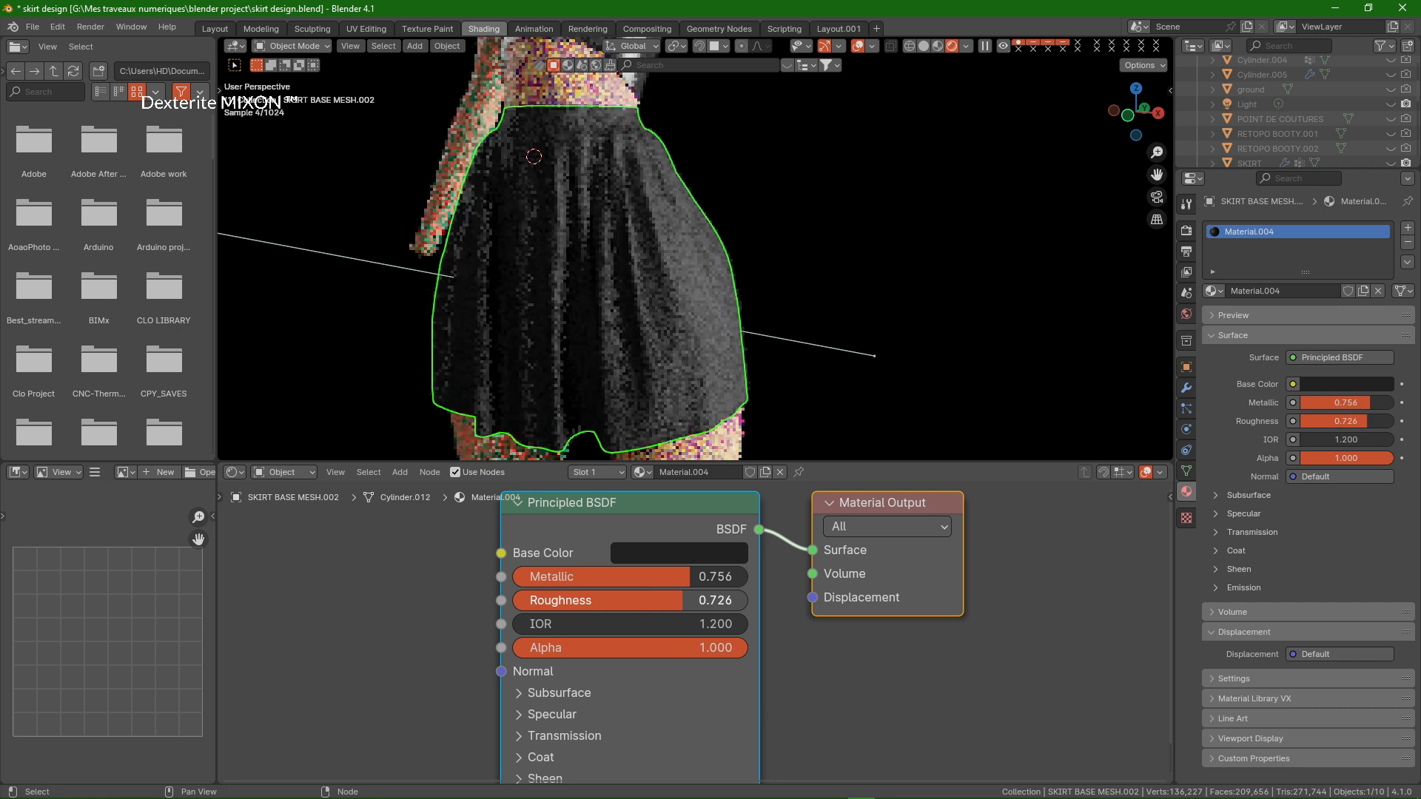
drag(682, 600, 702, 600)
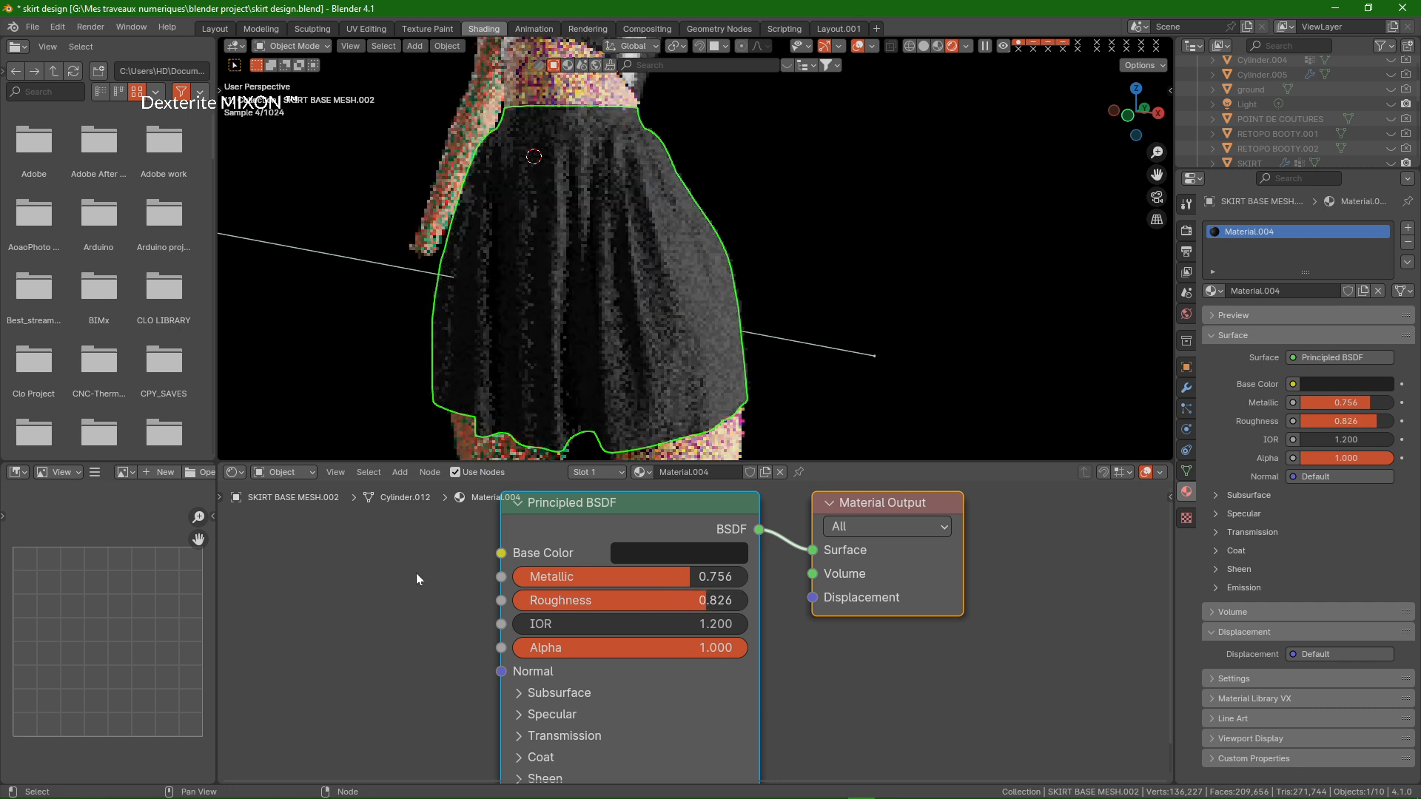
Insert a Mix Shader node between the Principled BSDF and the Material Output
scroll(416, 573, down, 4)
key(shift+a)
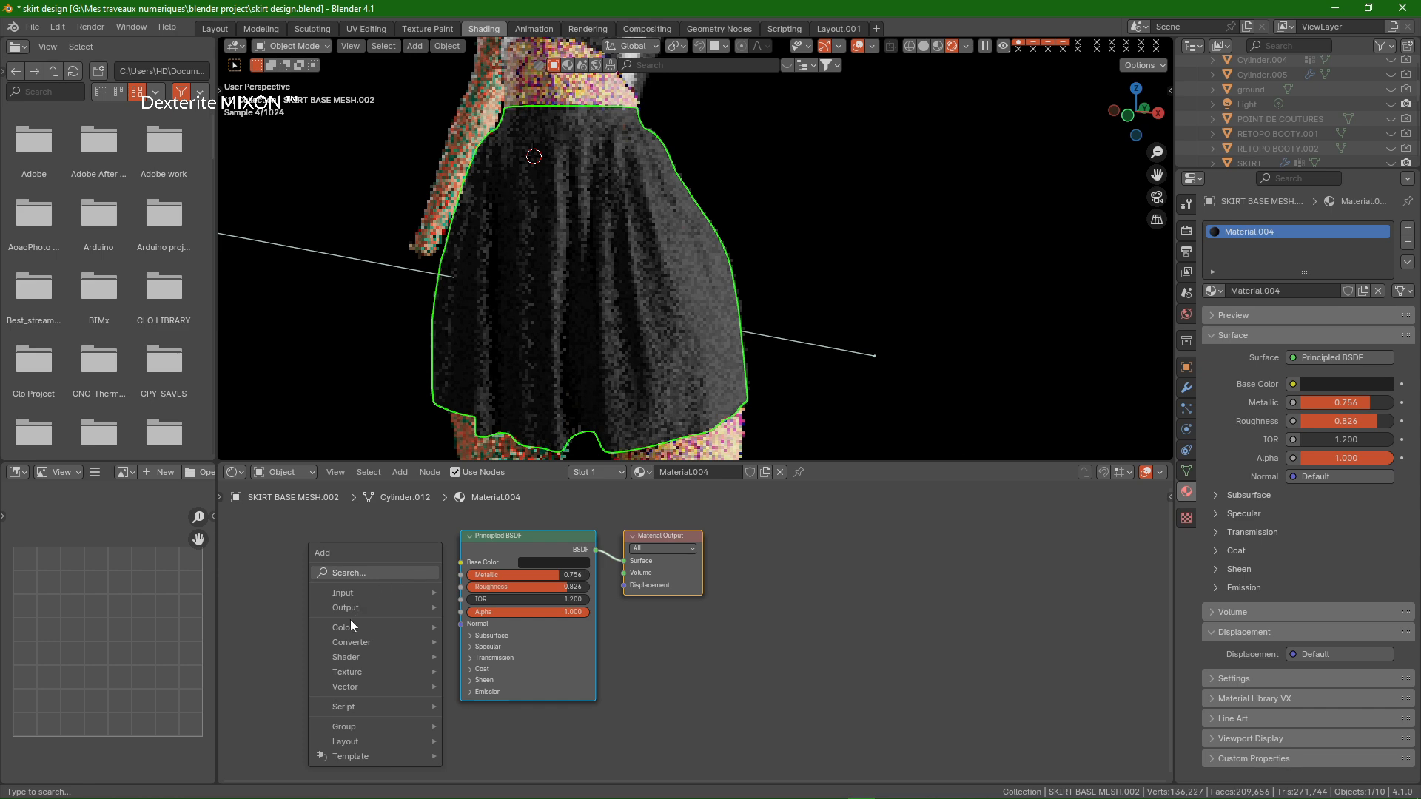
mouse_move(372, 660)
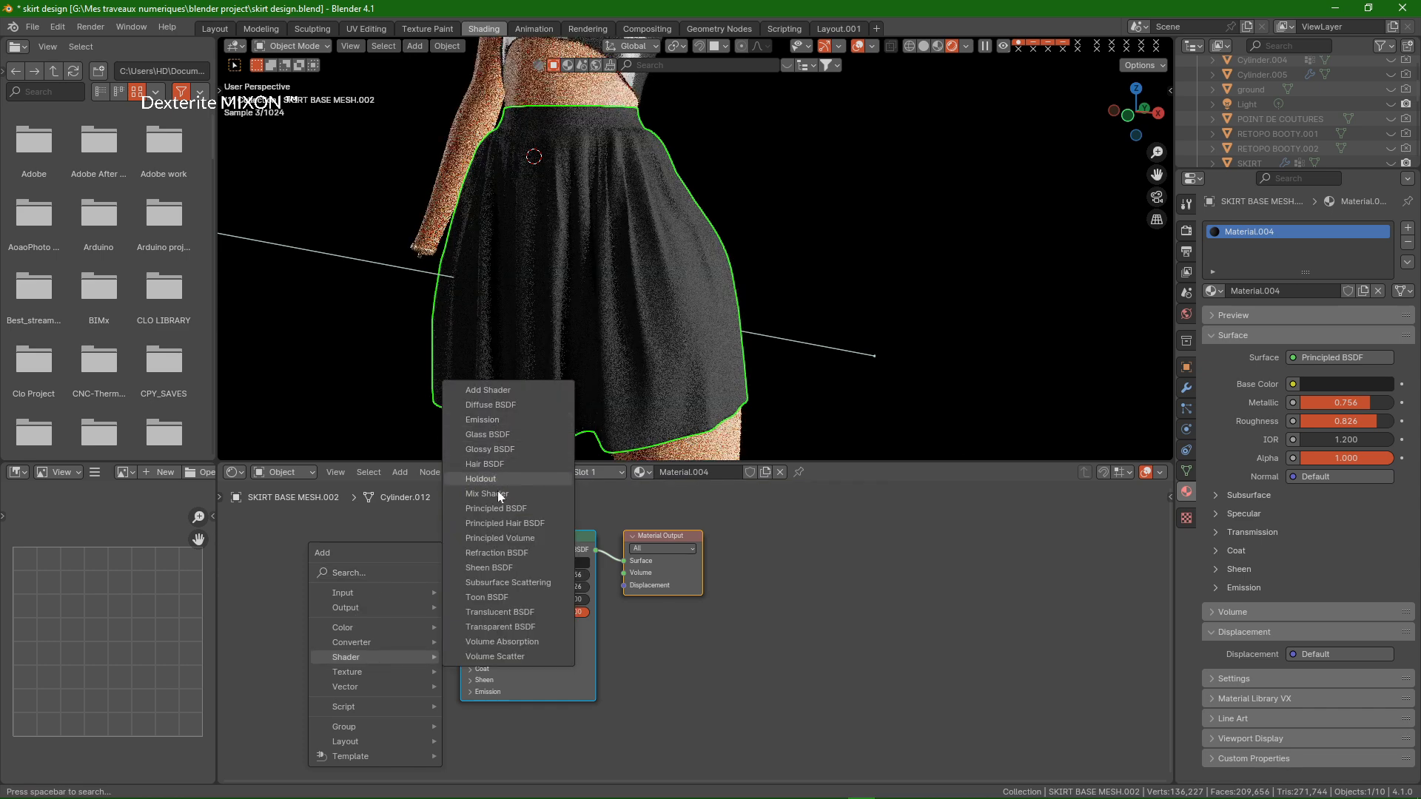
click(497, 490)
click(604, 531)
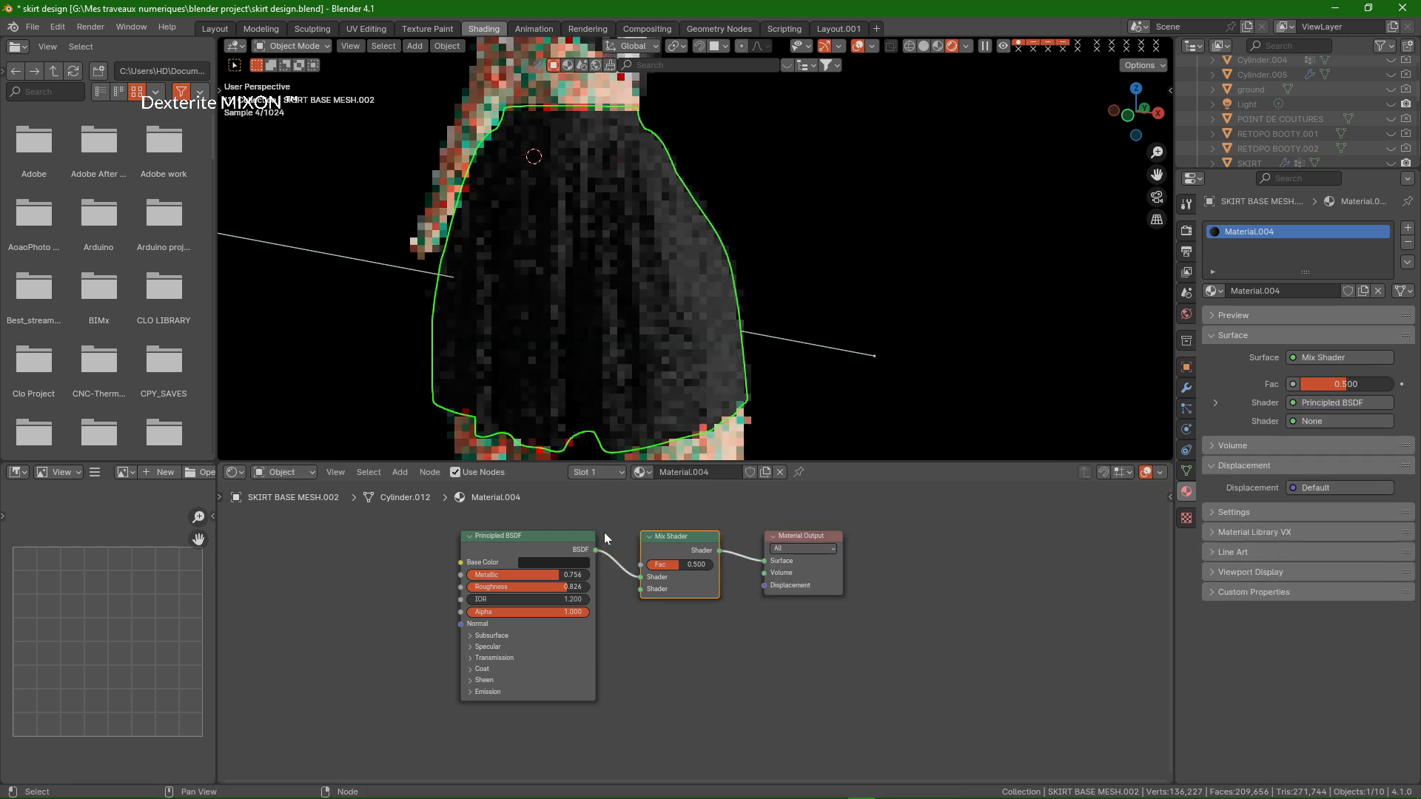
Add a Translucent BSDF node, link it to the Mix Shader's second shader input and arrange the two BSDF nodes
key(shift+a)
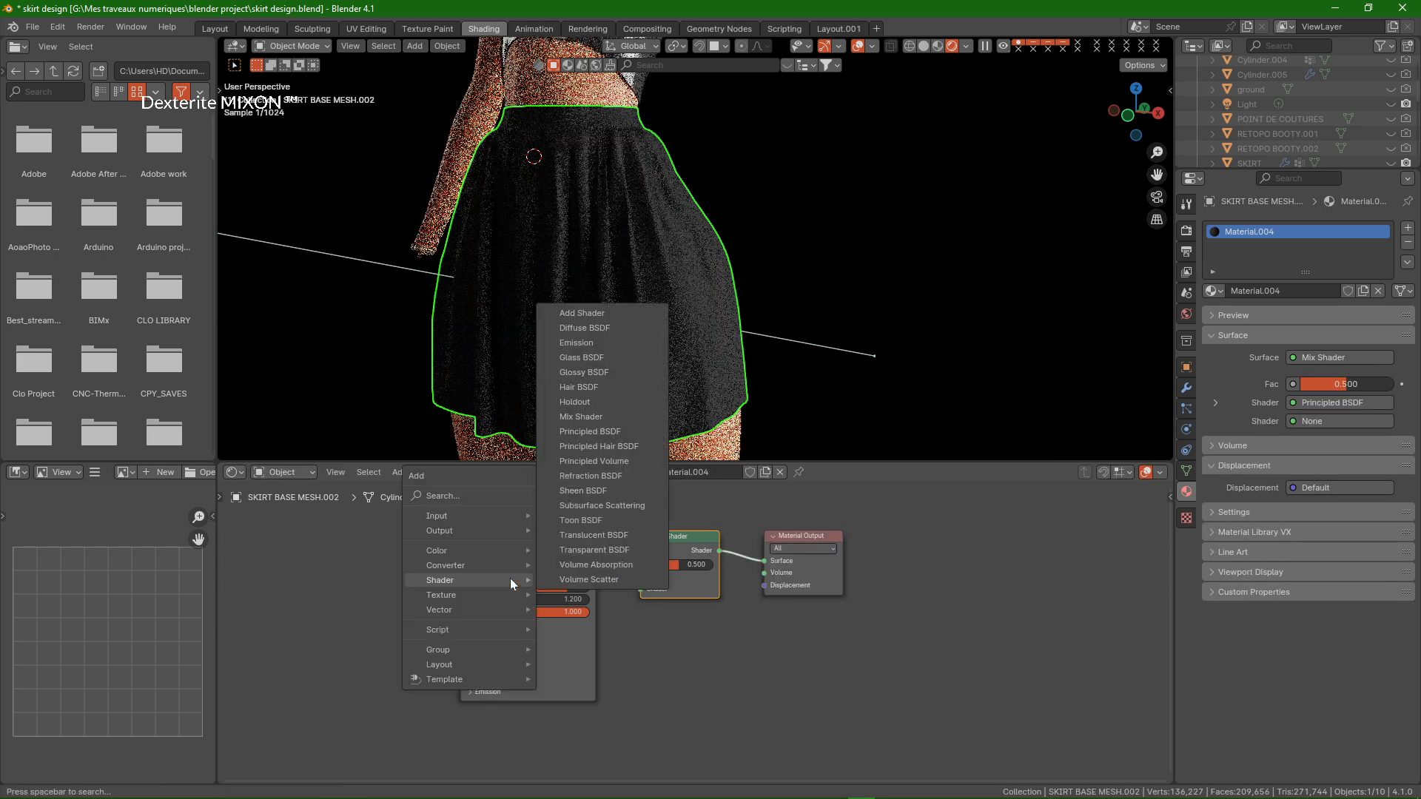
click(462, 496)
text(TRANS)
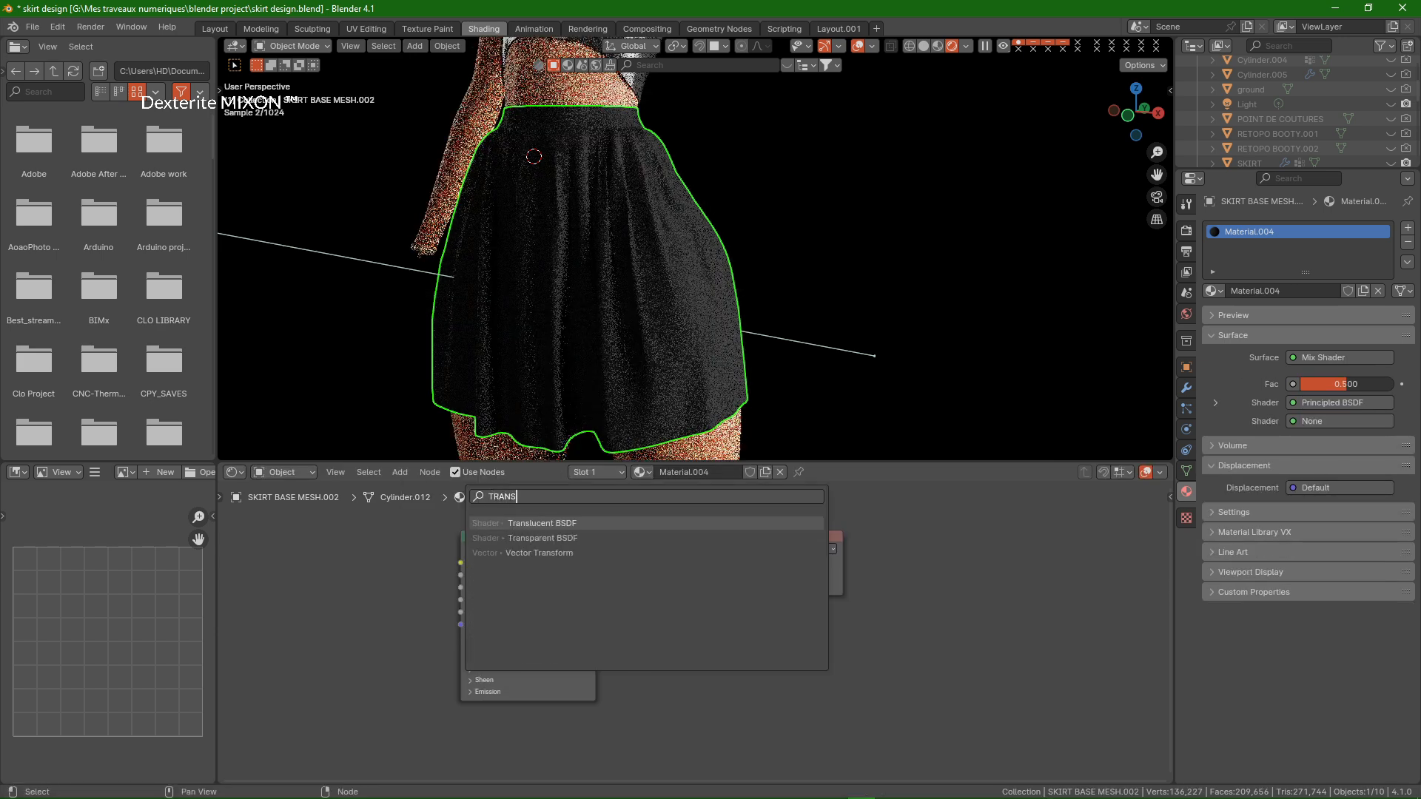
key(Return)
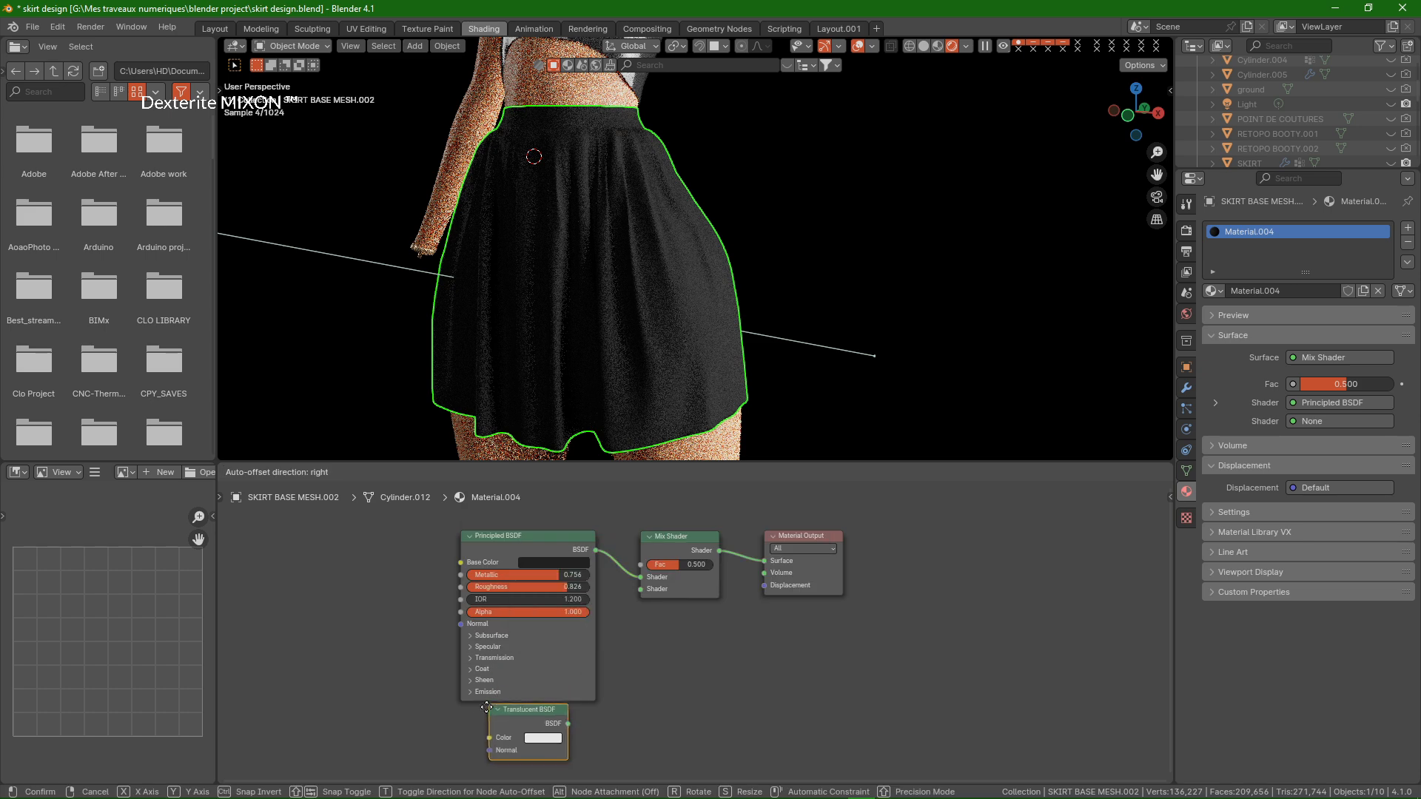
click(518, 718)
drag(563, 728, 641, 590)
drag(545, 545, 507, 533)
drag(530, 715, 482, 707)
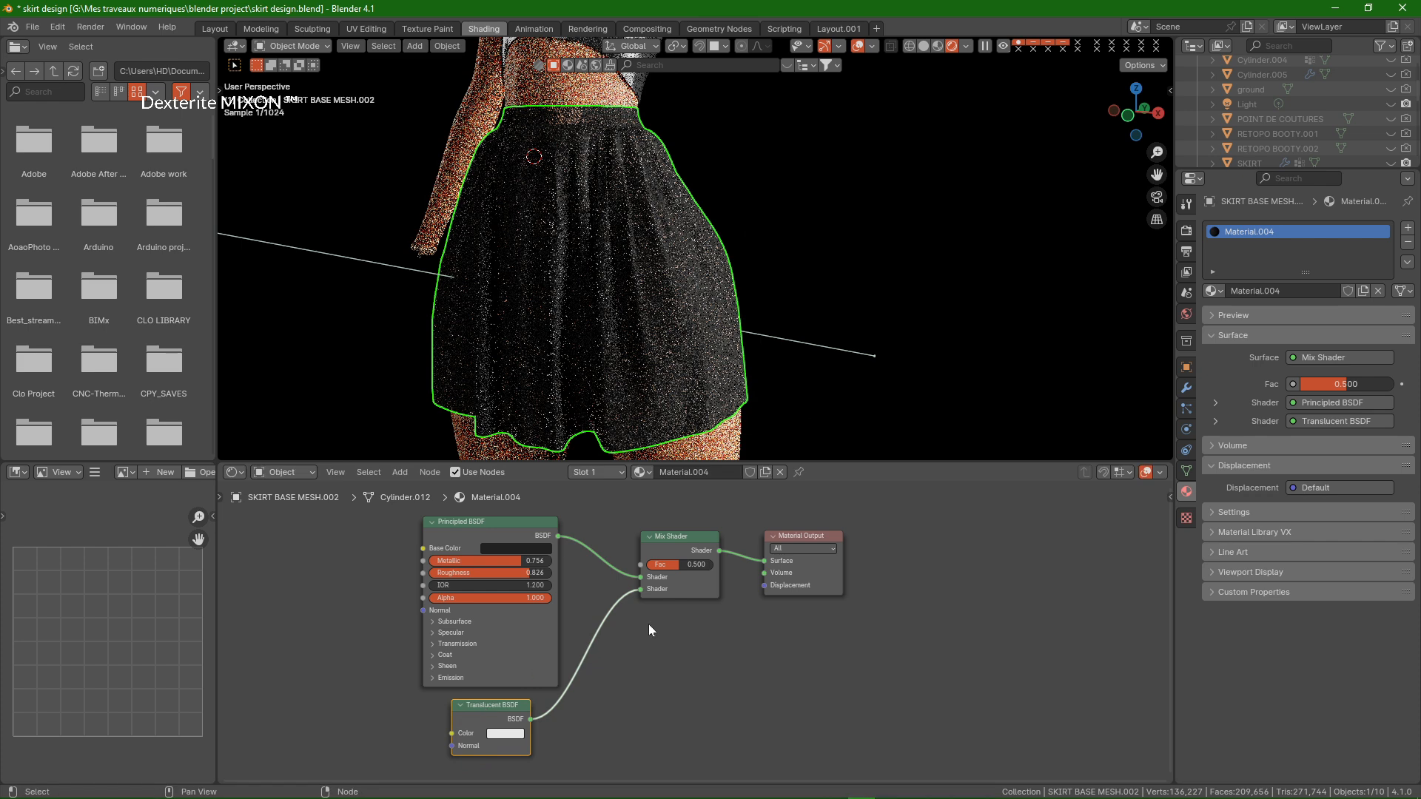
Darken the Translucent BSDF color to dark grey and set the Mix Shader factor to 0.308
click(504, 734)
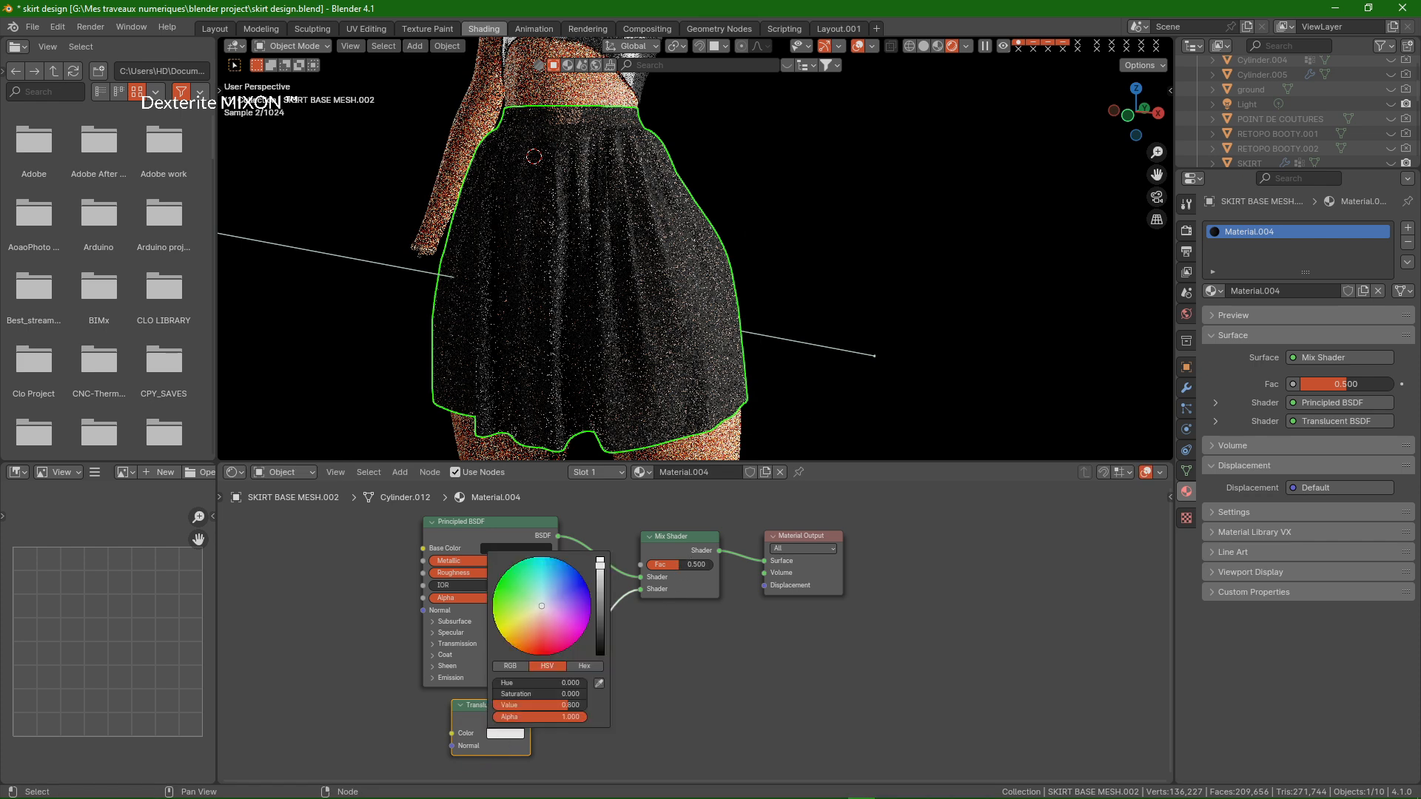
drag(600, 563, 600, 620)
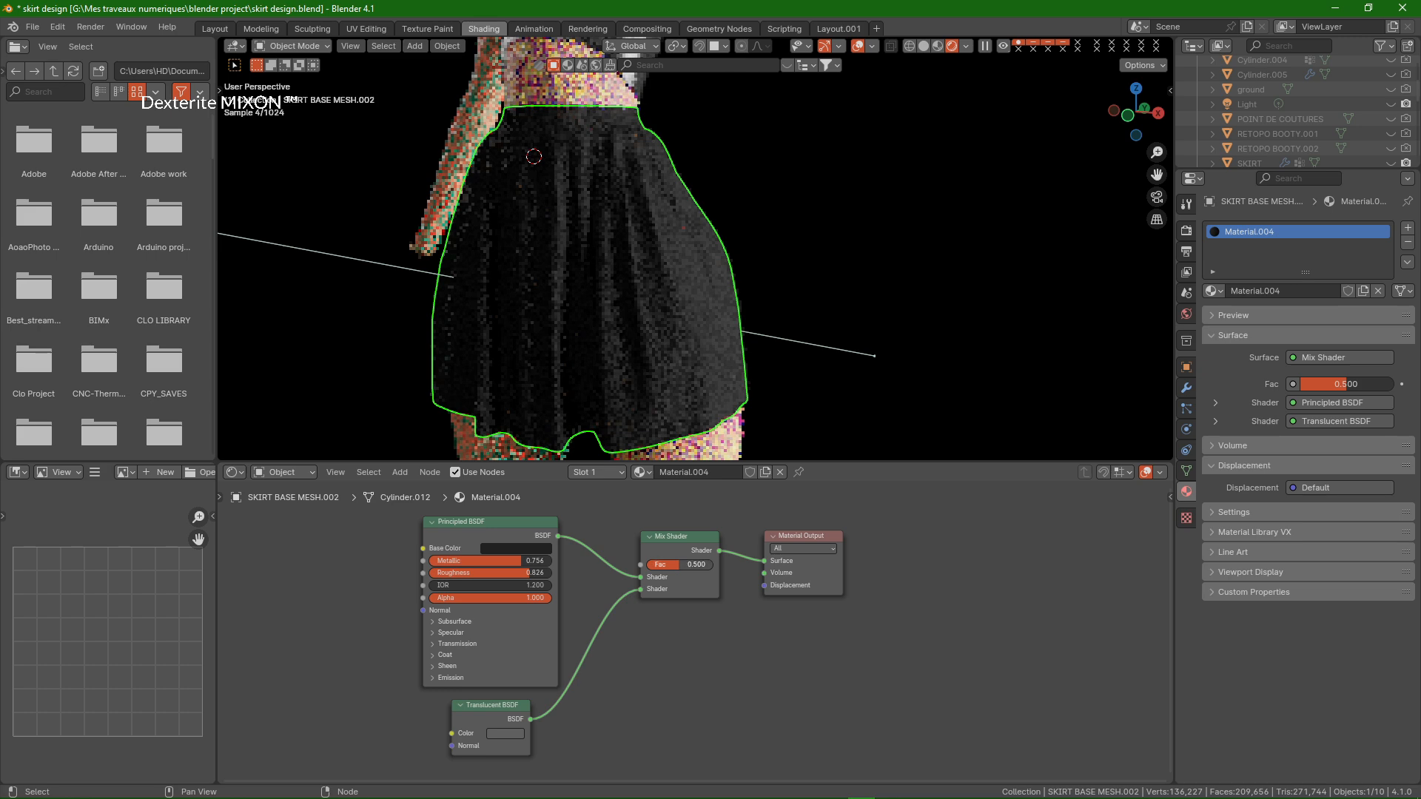
drag(1344, 384, 1325, 384)
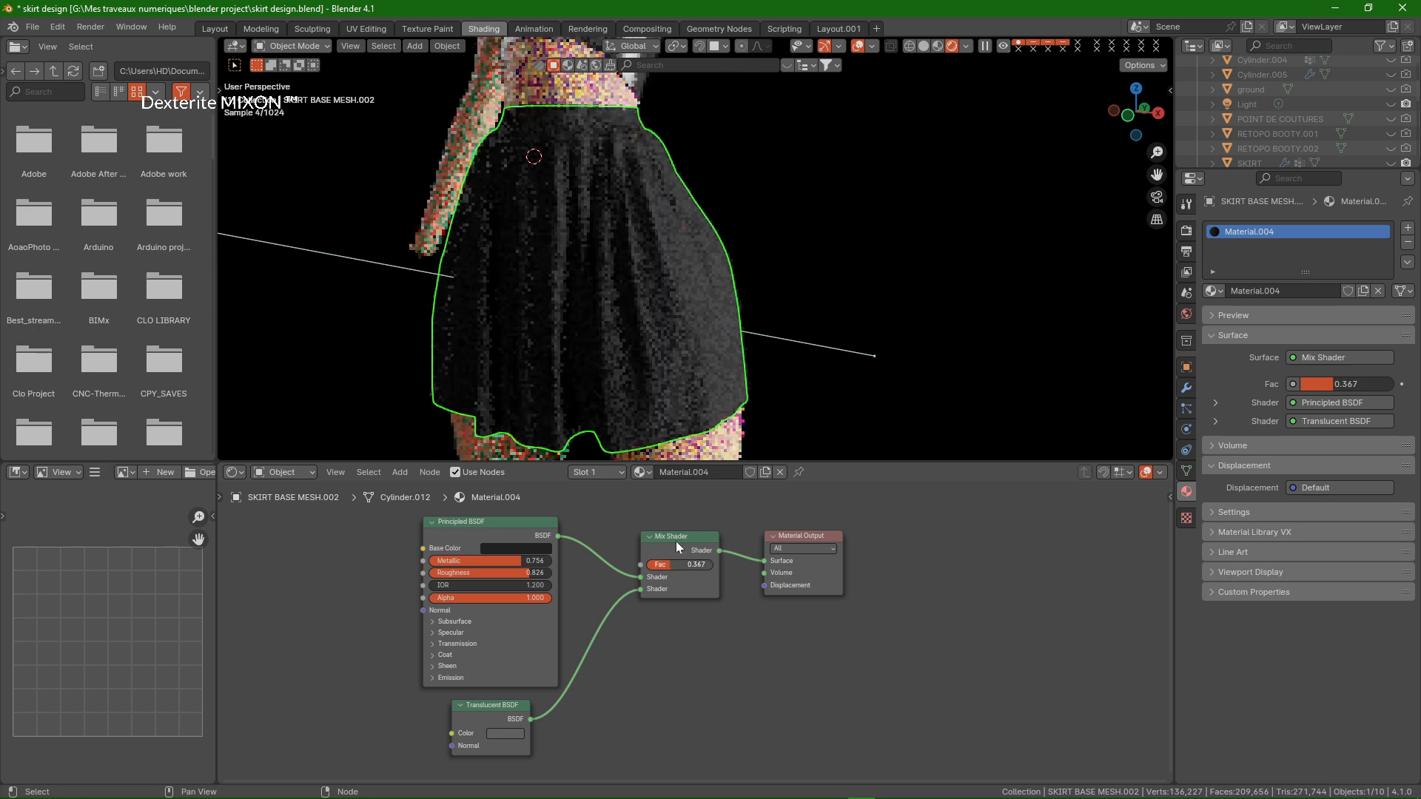
drag(675, 564, 671, 564)
Check the skirt's rendered material from several sides and save the file
scroll(944, 208, down, 3)
middle_drag(769, 282, 769, 256)
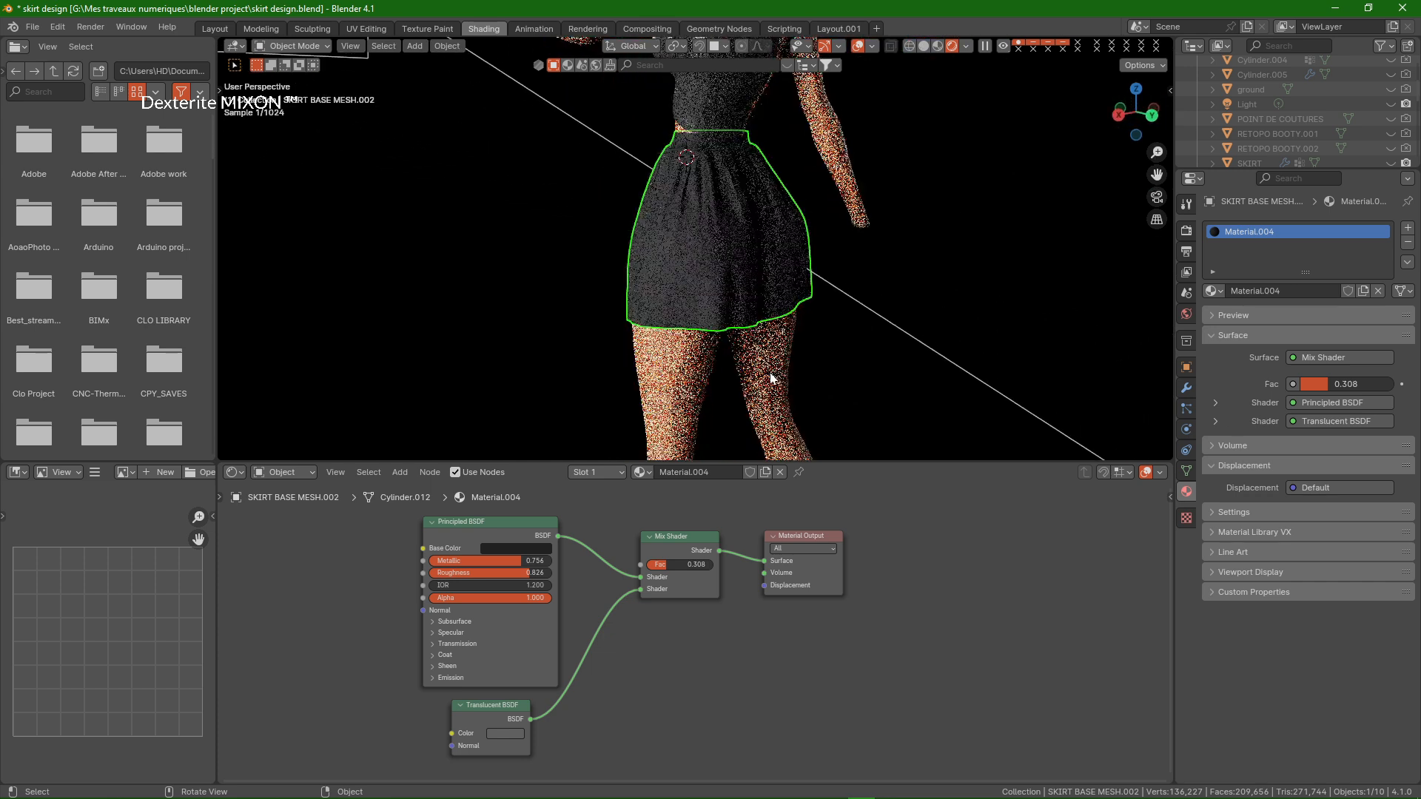
scroll(757, 148, up, 5)
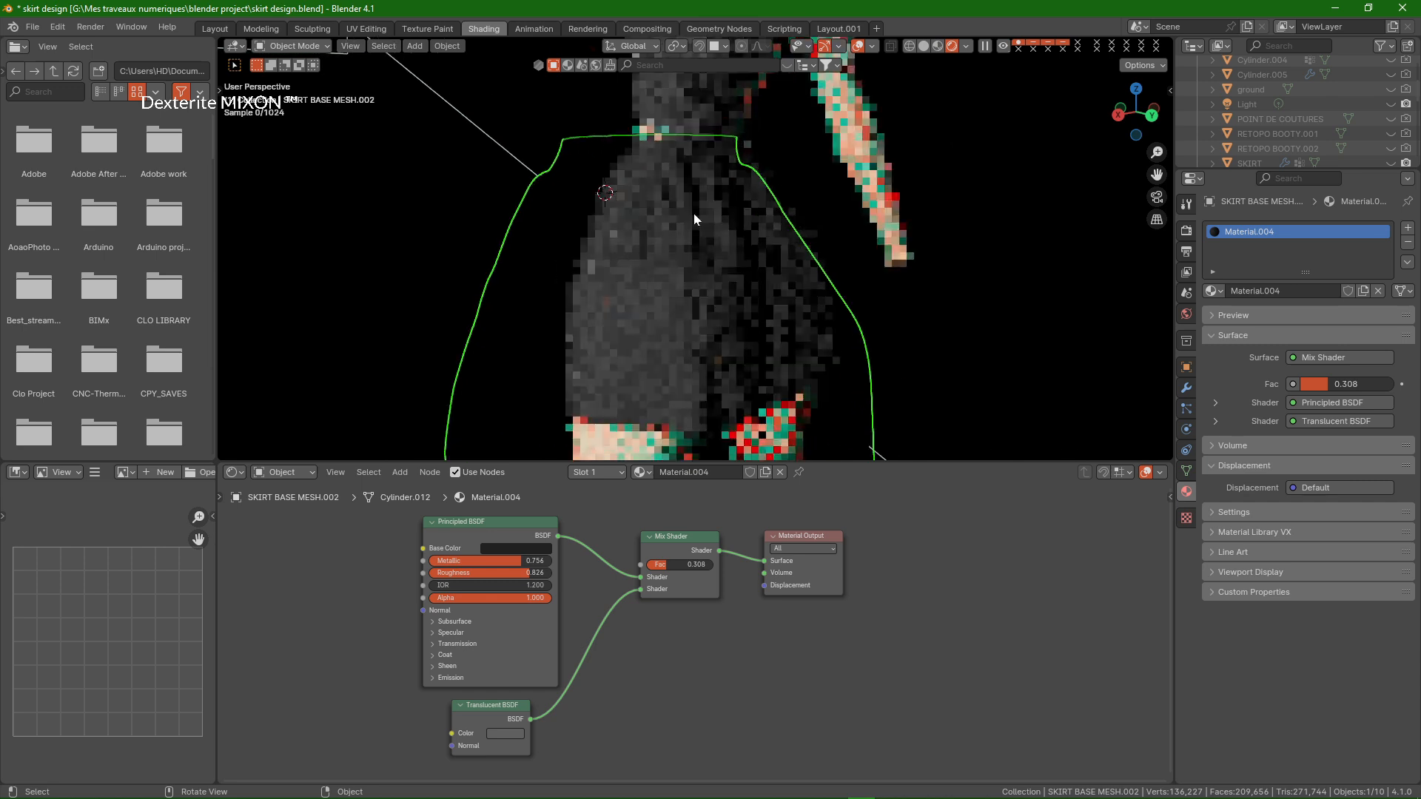
mouse_move(689, 222)
middle_down()
mouse_move(809, 172)
mouse_move(743, 232)
middle_up()
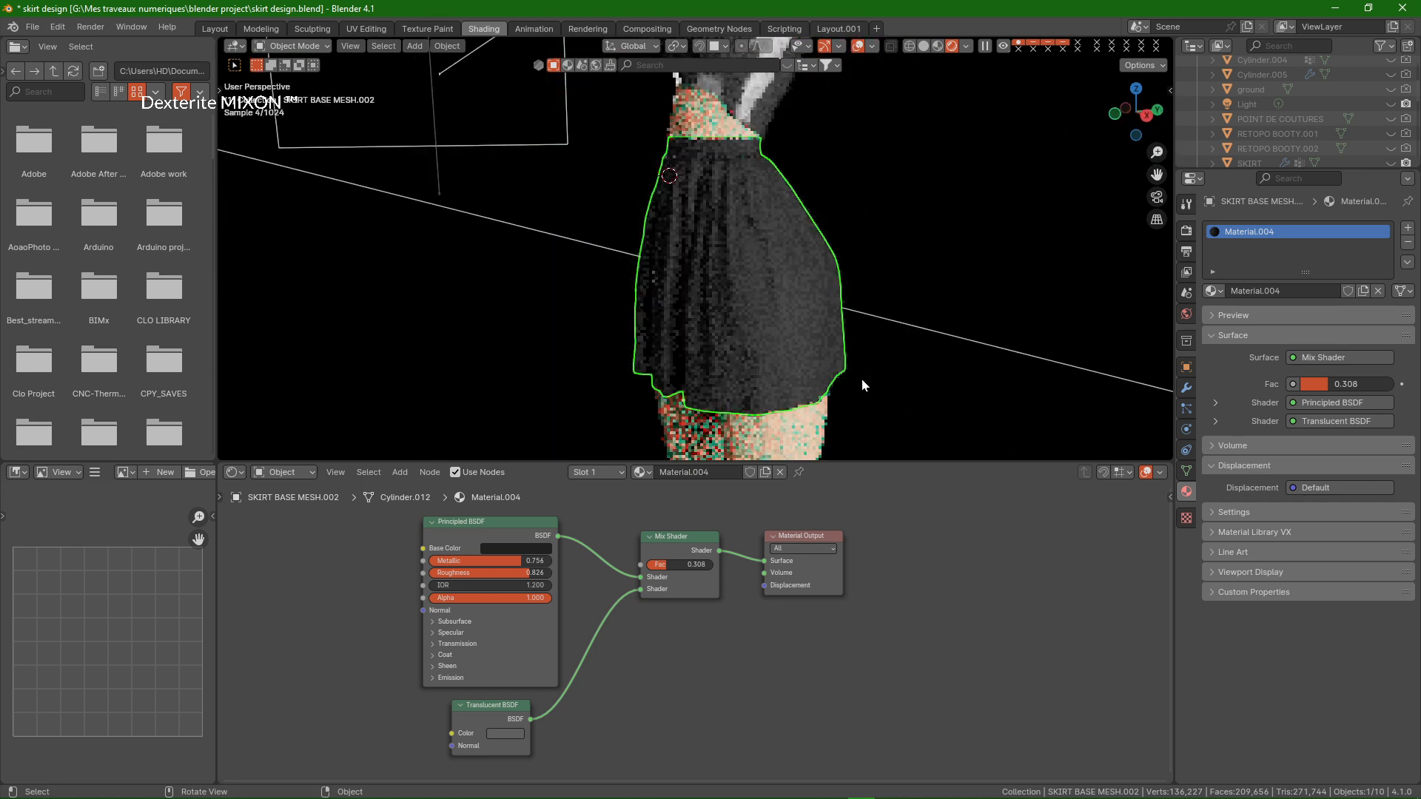
scroll(862, 379, up, 2)
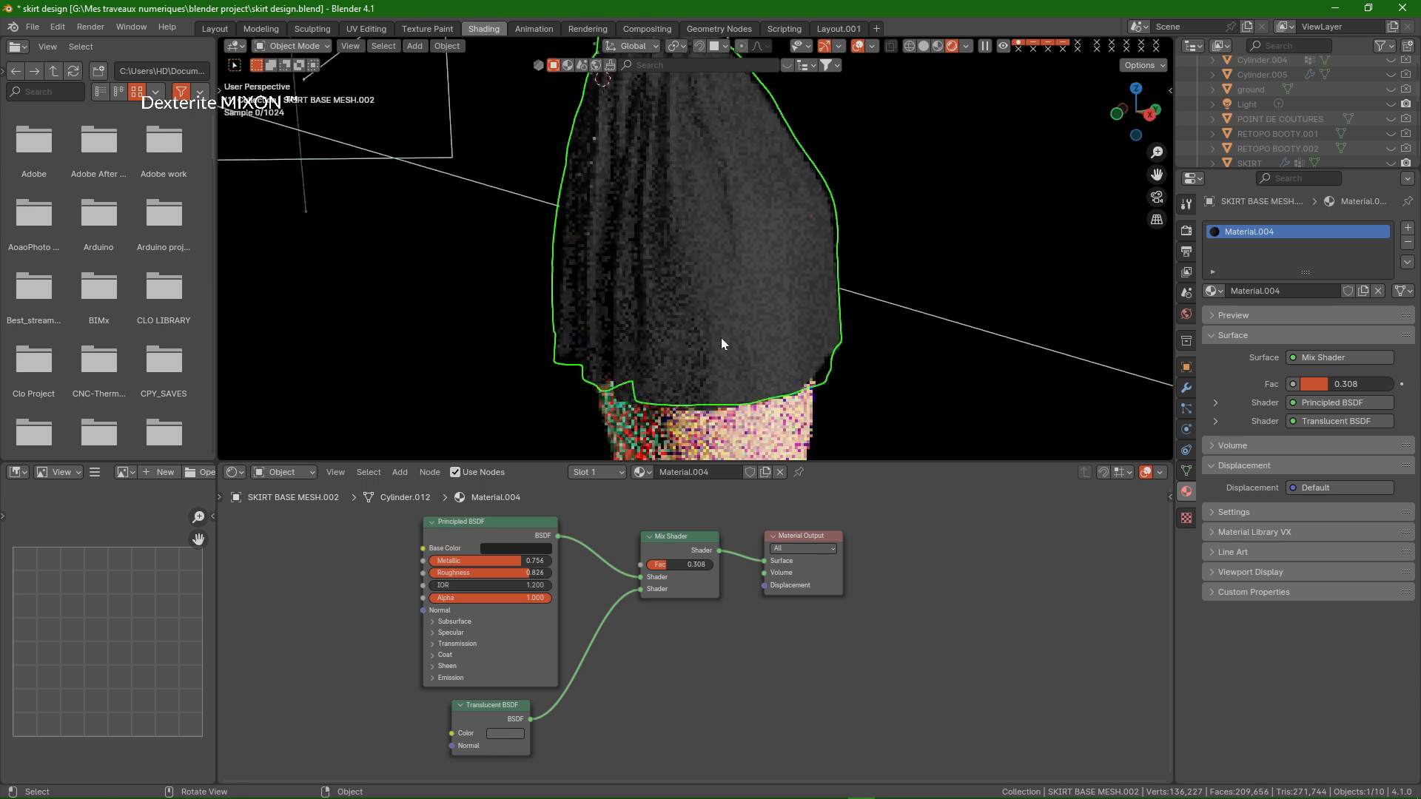
middle_drag(721, 337, 607, 408)
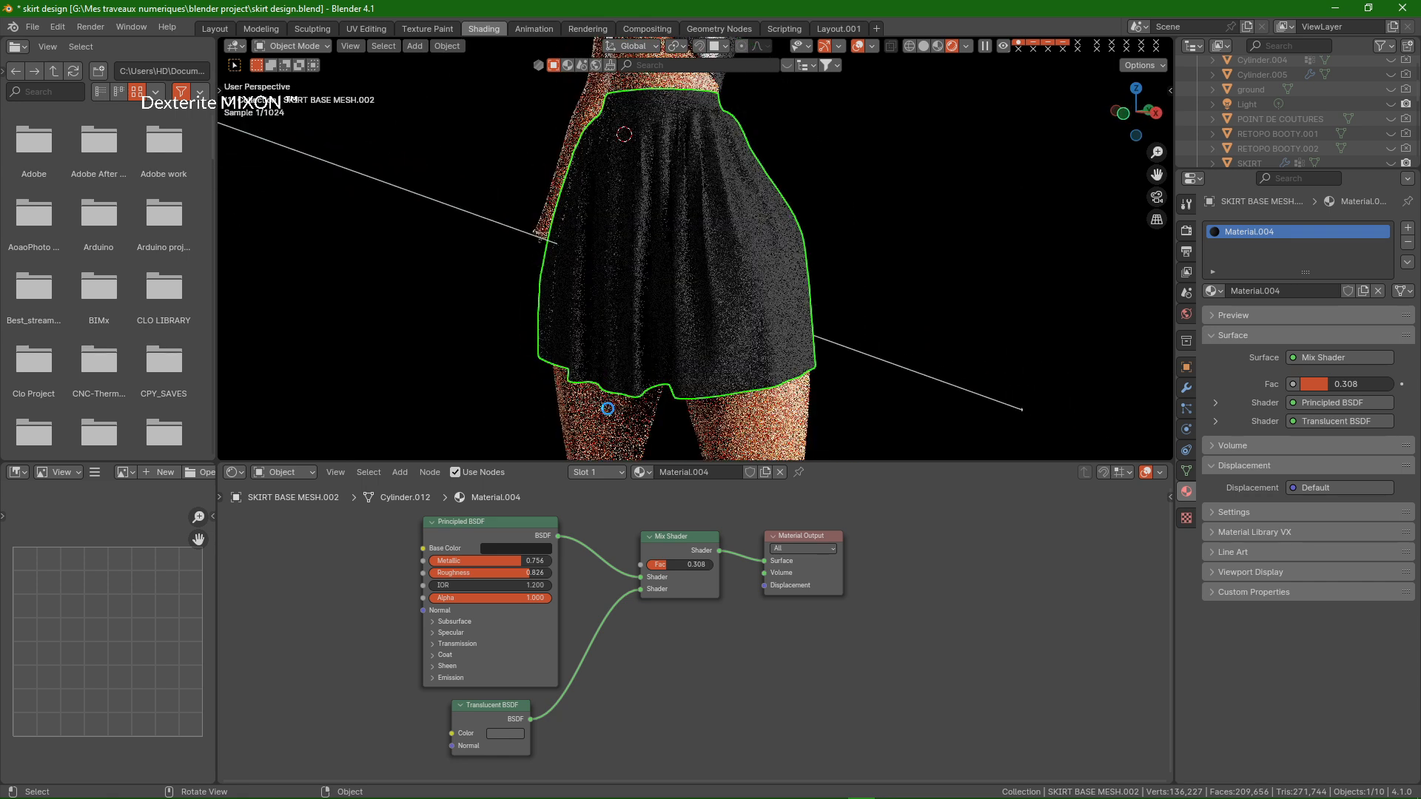
key(ctrl+s)
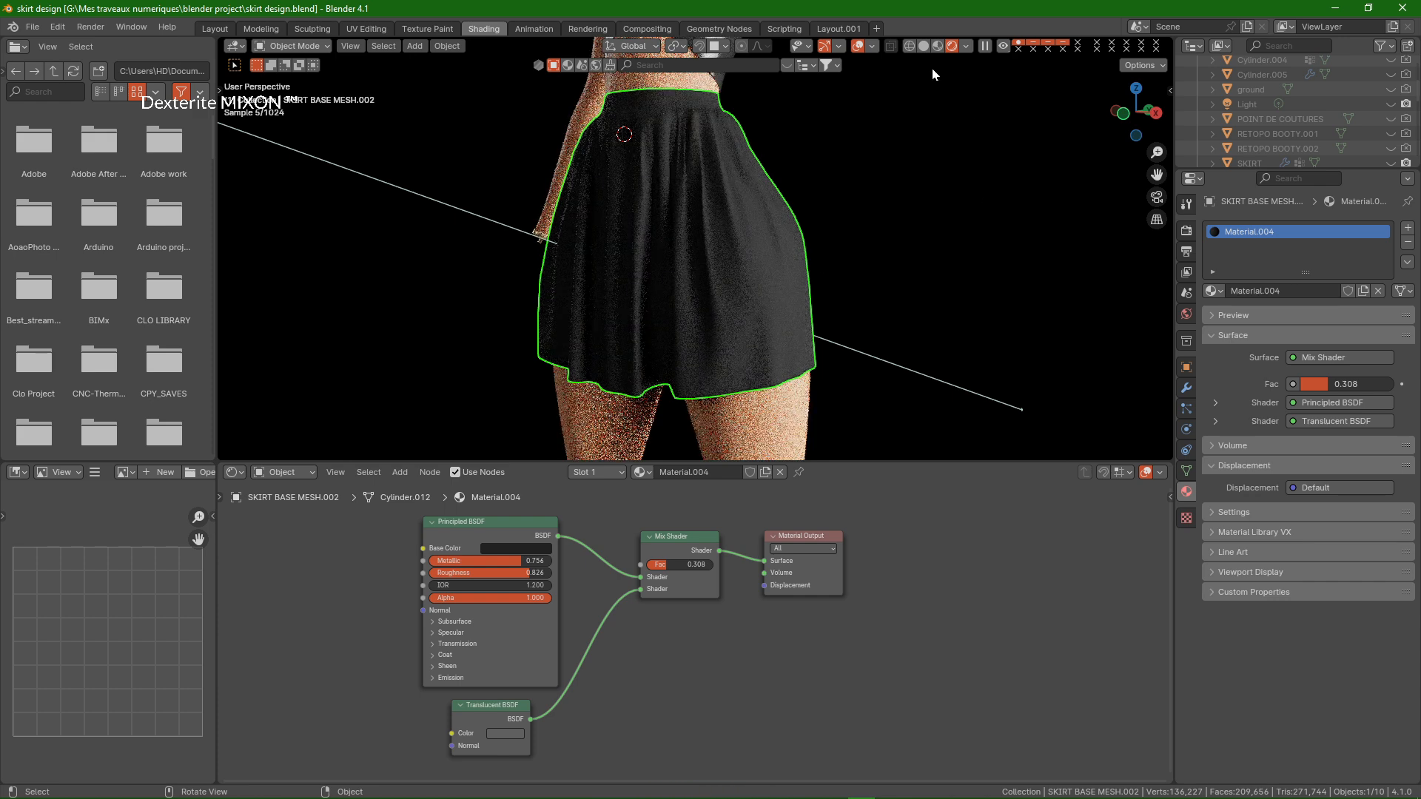
Hide the viewport overlays and enlarge the 3D viewport to show the whole outfit on the character
click(858, 47)
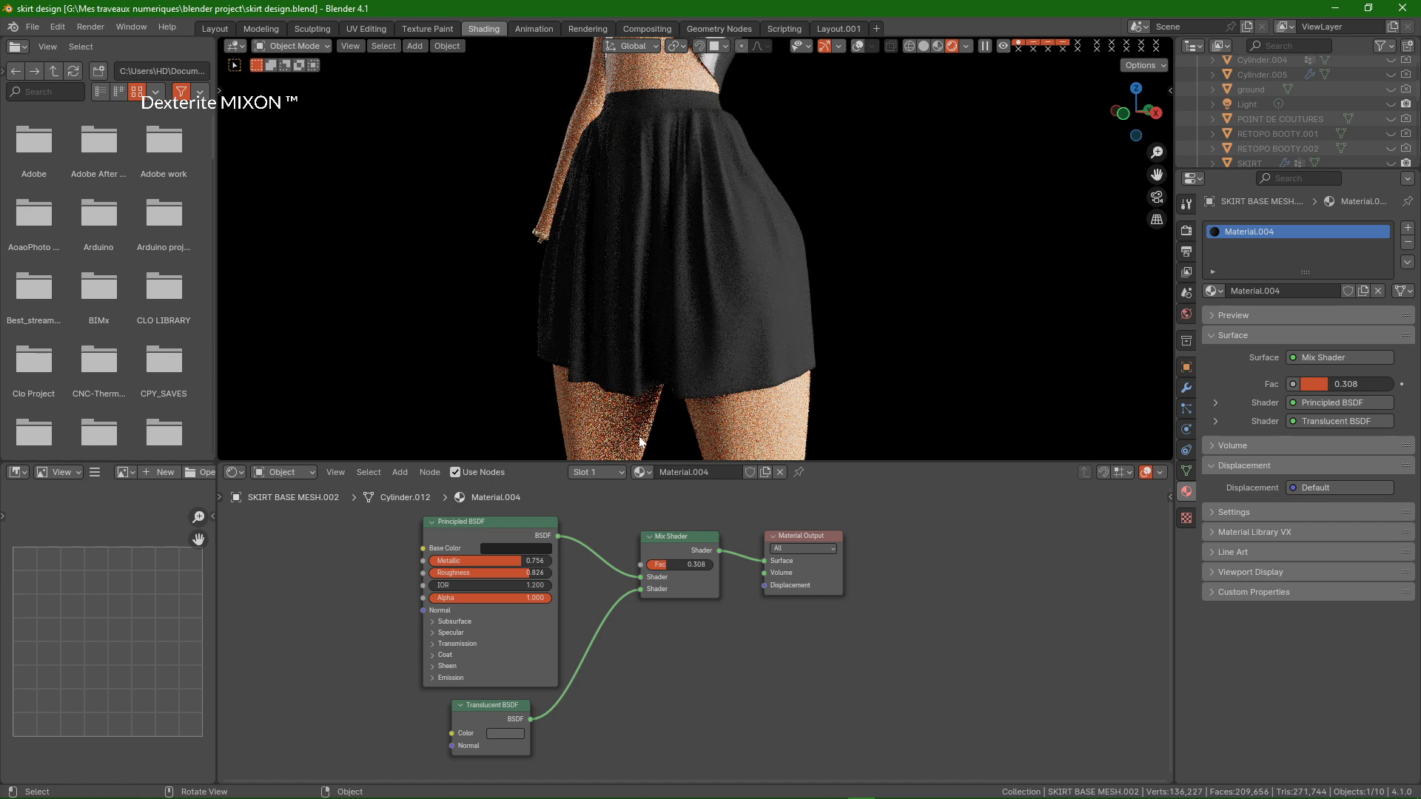
middle_drag(640, 443, 557, 463)
drag(556, 463, 542, 618)
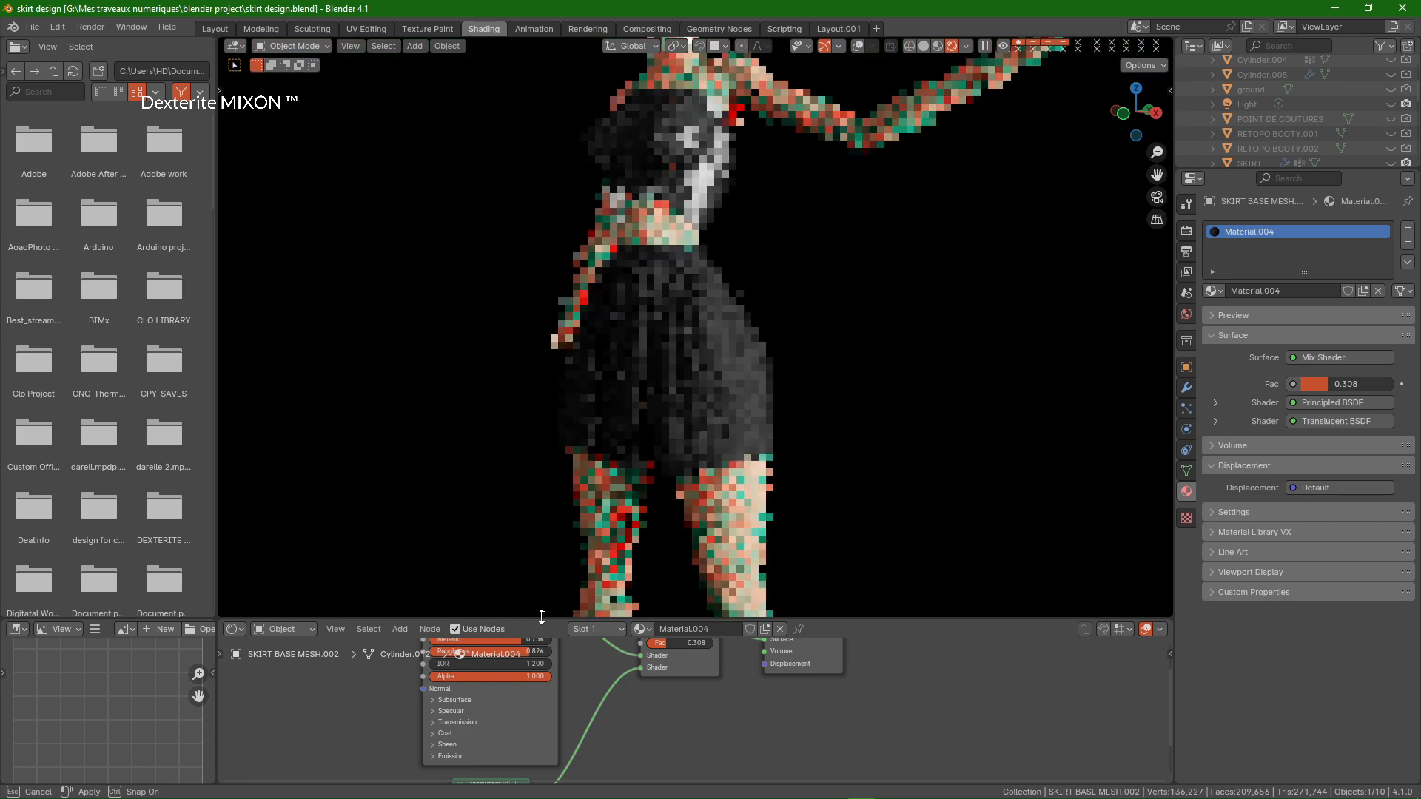